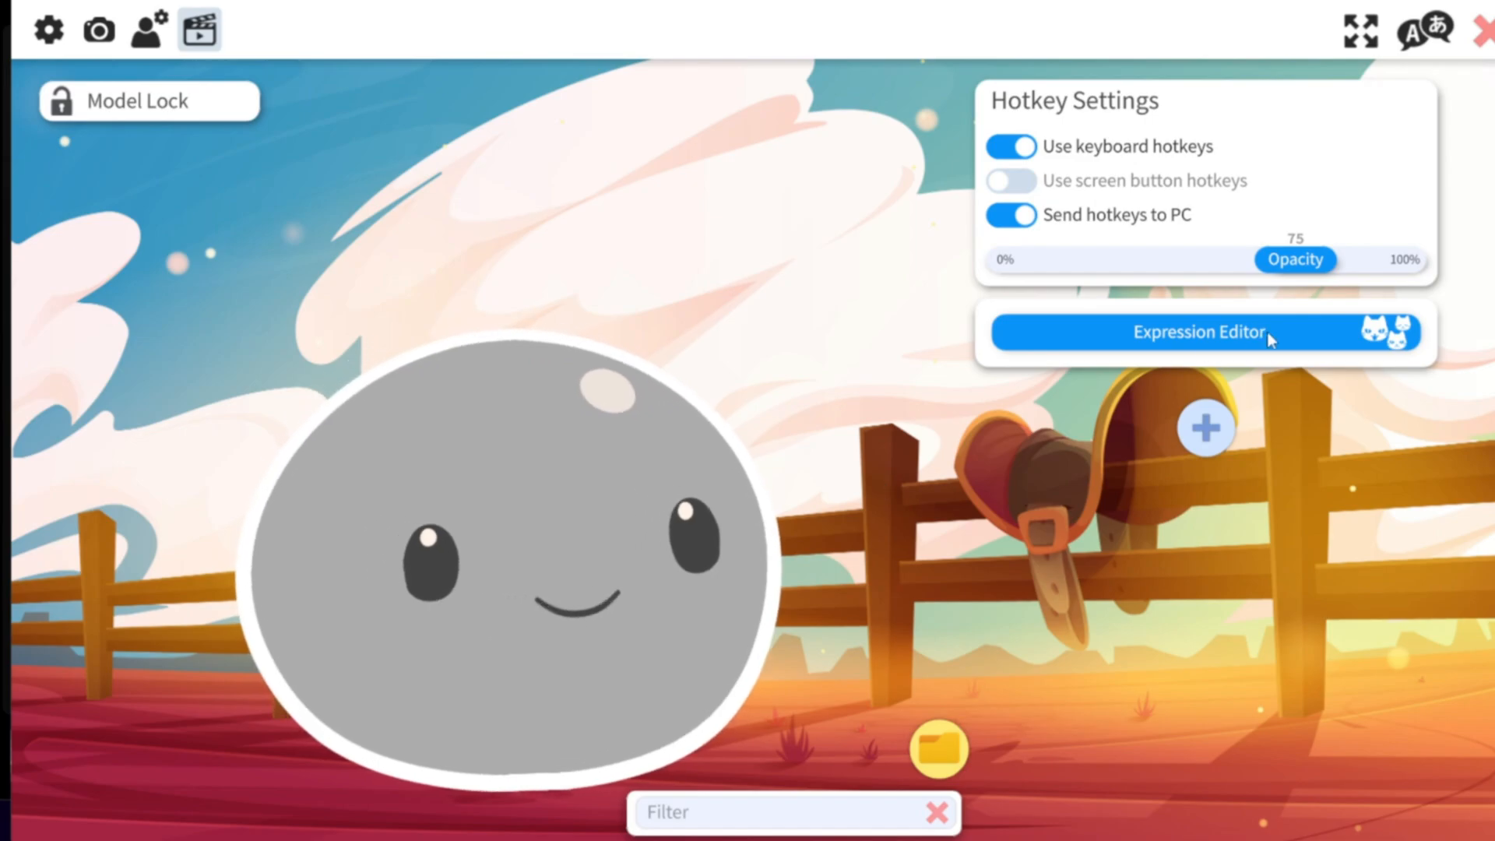
Open the expression editor and start a new expression for the model.
click(1285, 345)
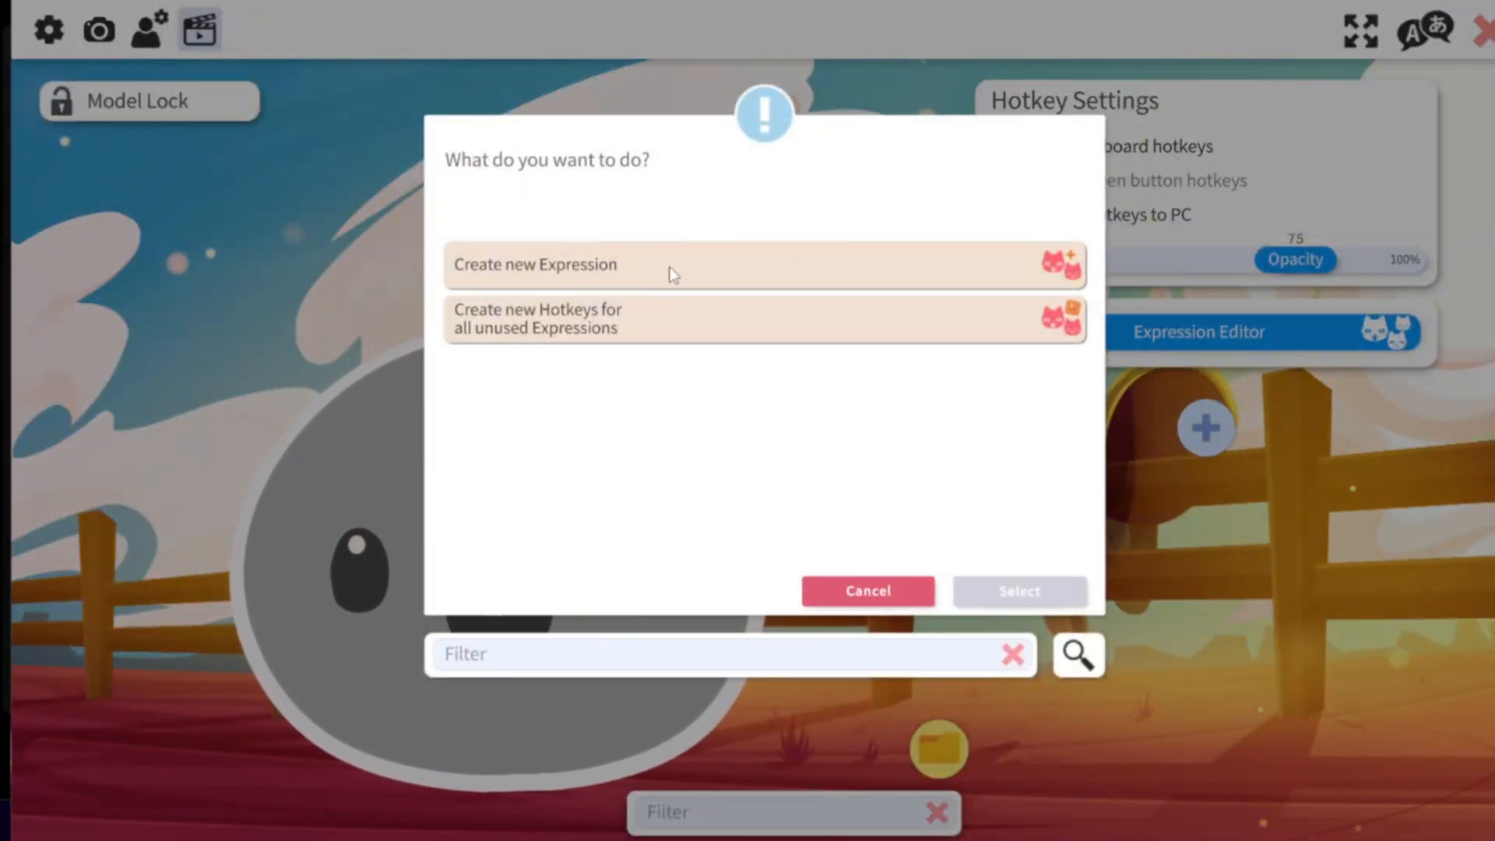
click(582, 275)
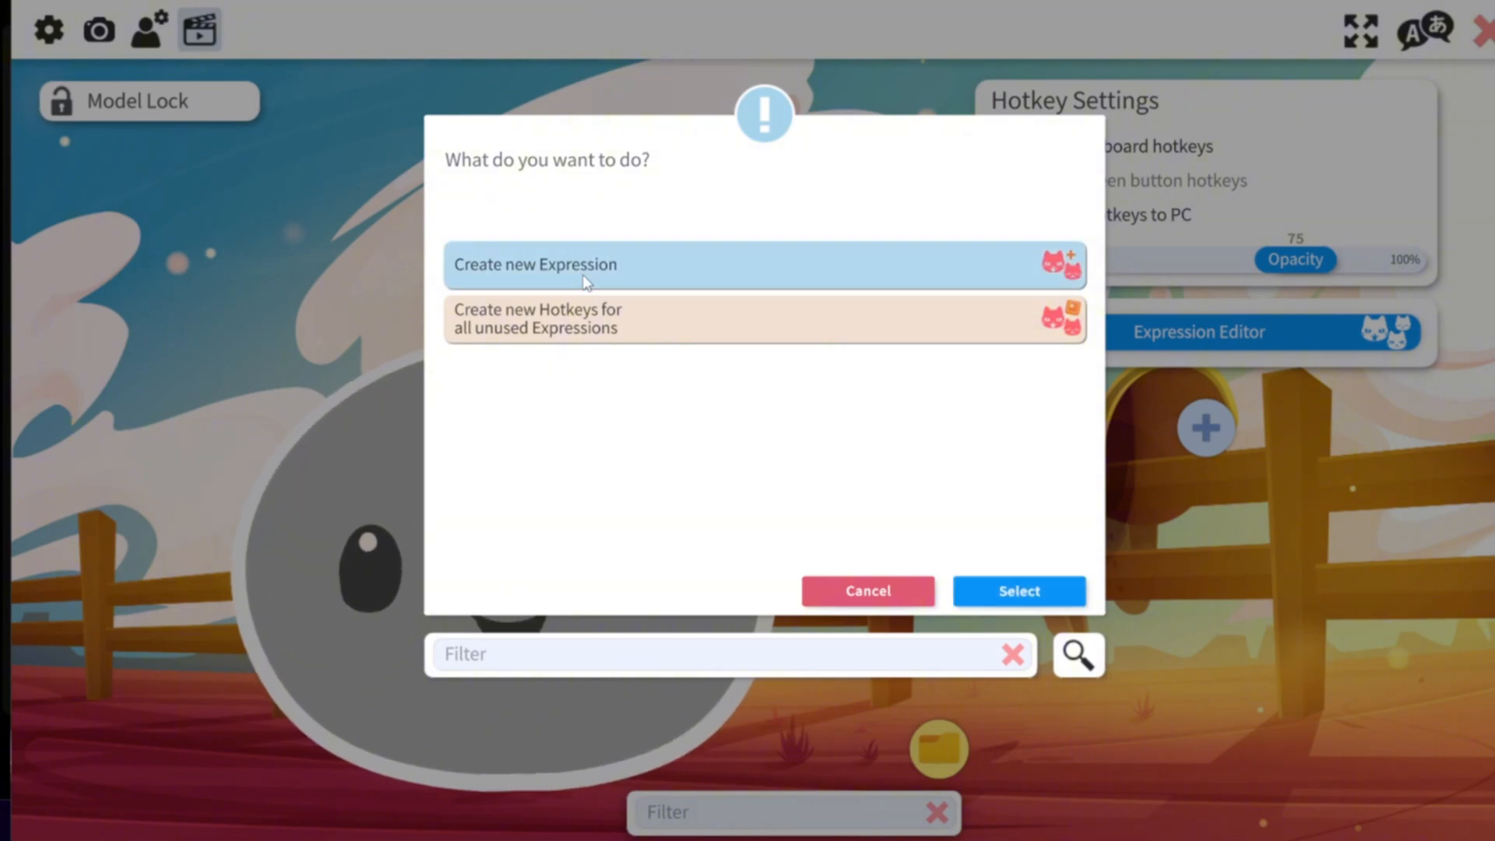
click(1031, 603)
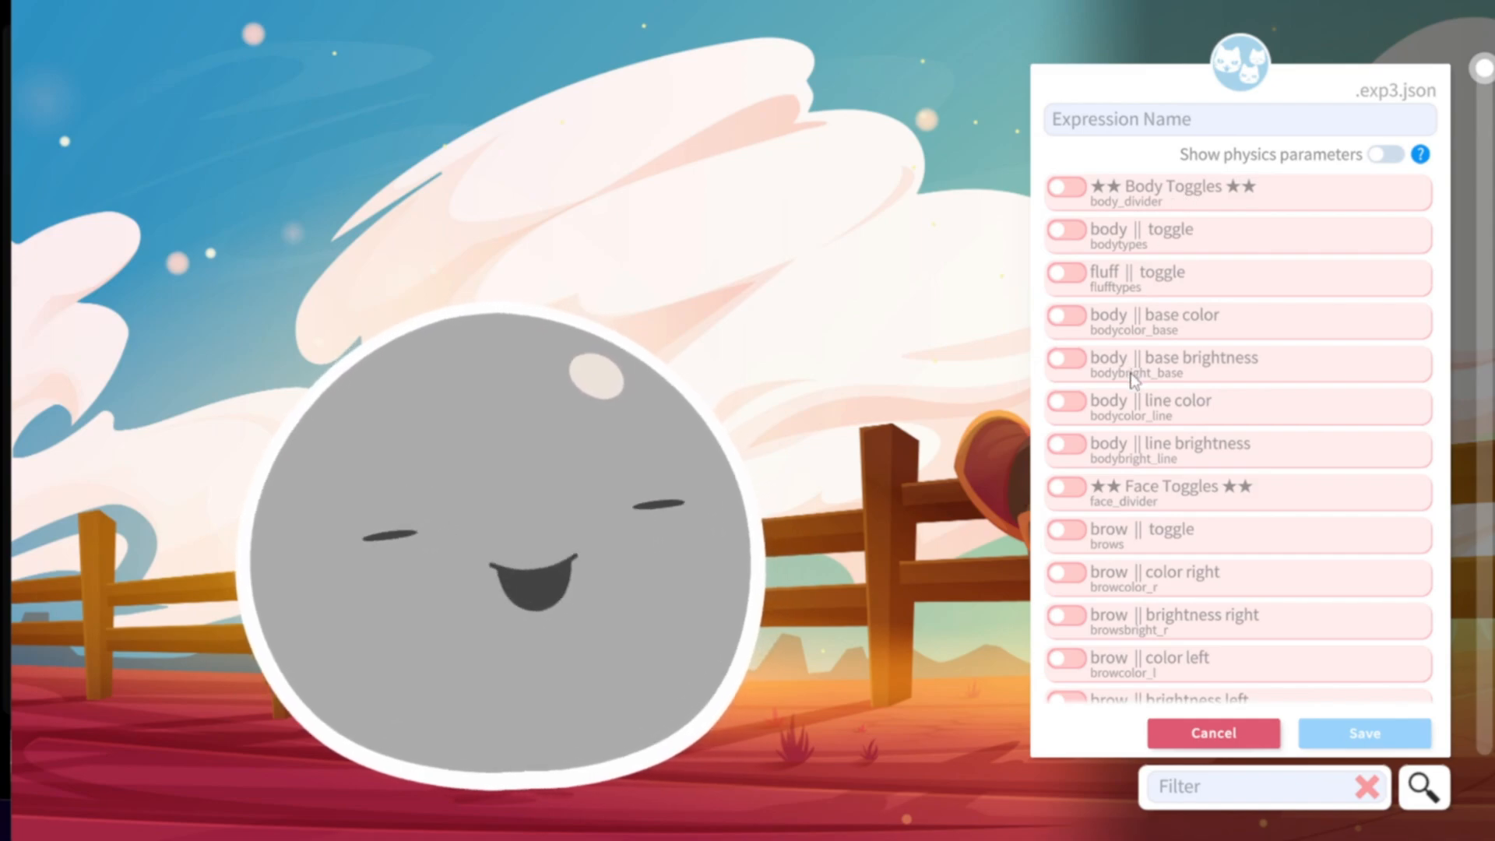
Look through the model's parameter list, from the body toggles to the brow, eye, mouth and snoot parameters.
scroll(1160, 405, down, 1)
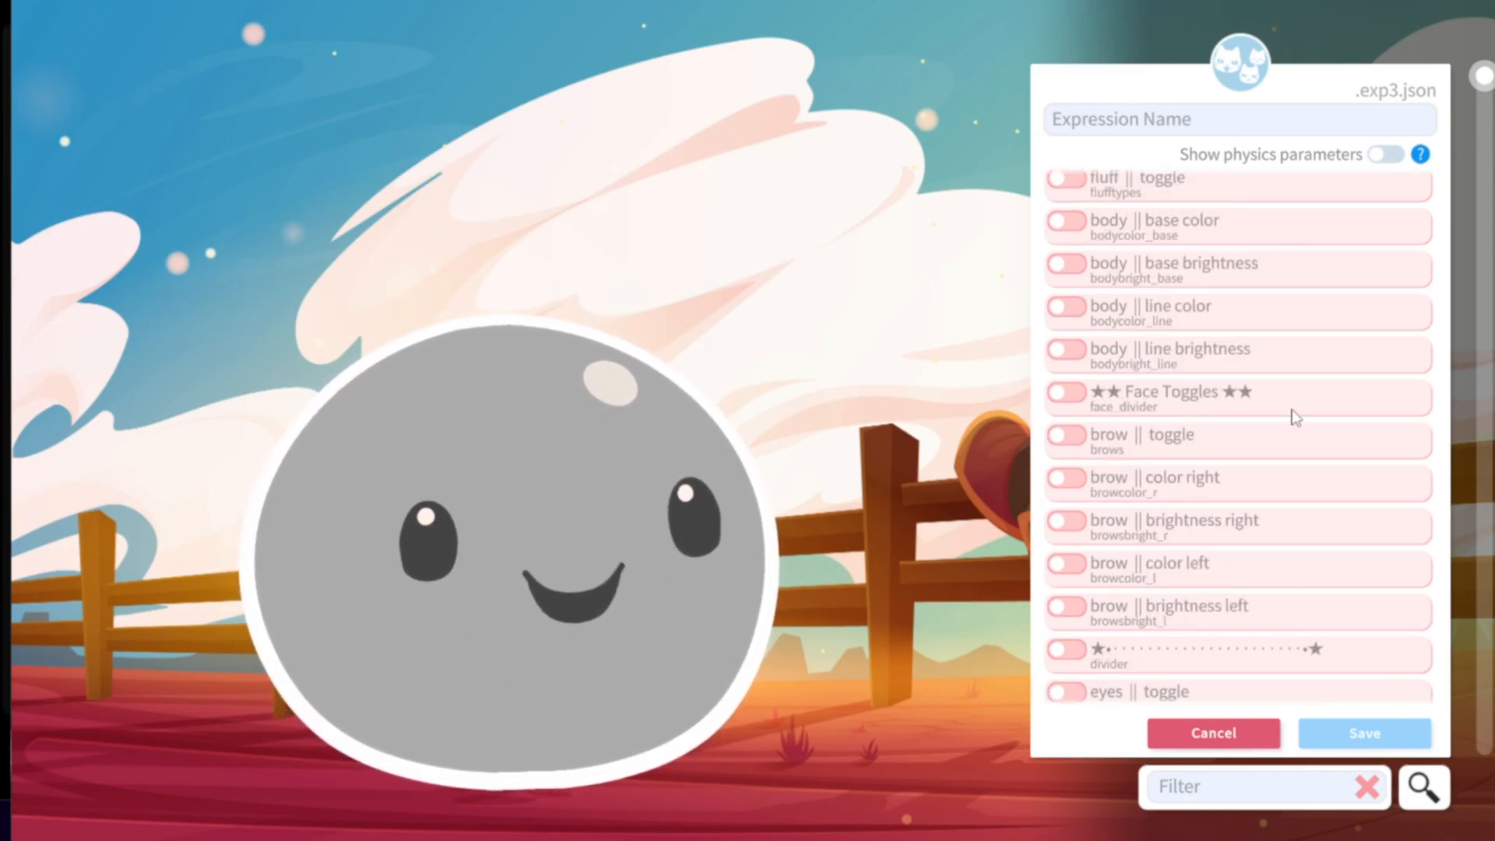
scroll(1295, 416, down, 3)
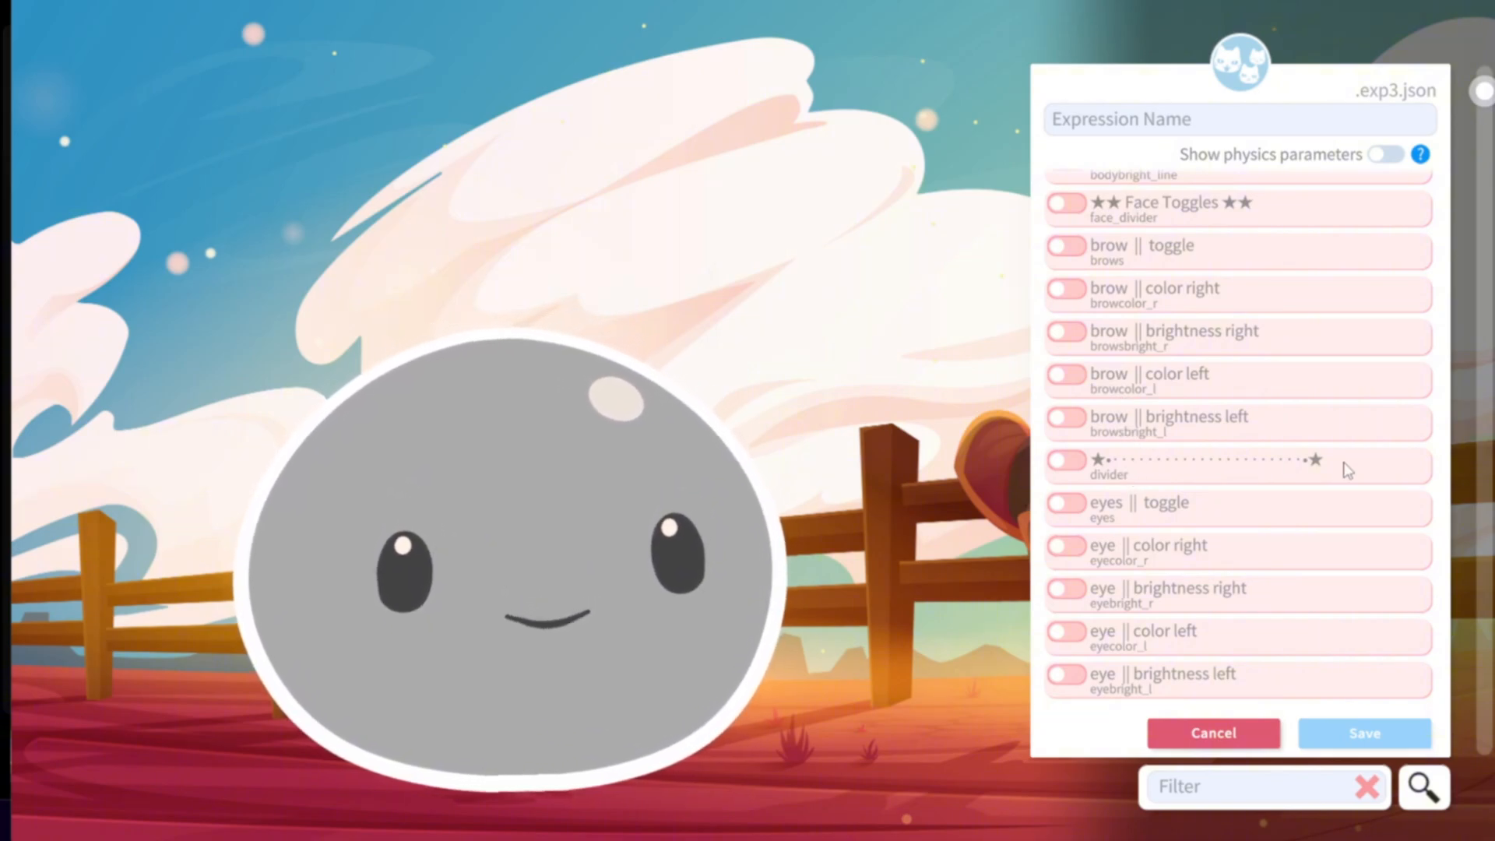
scroll(1145, 376, down, 2)
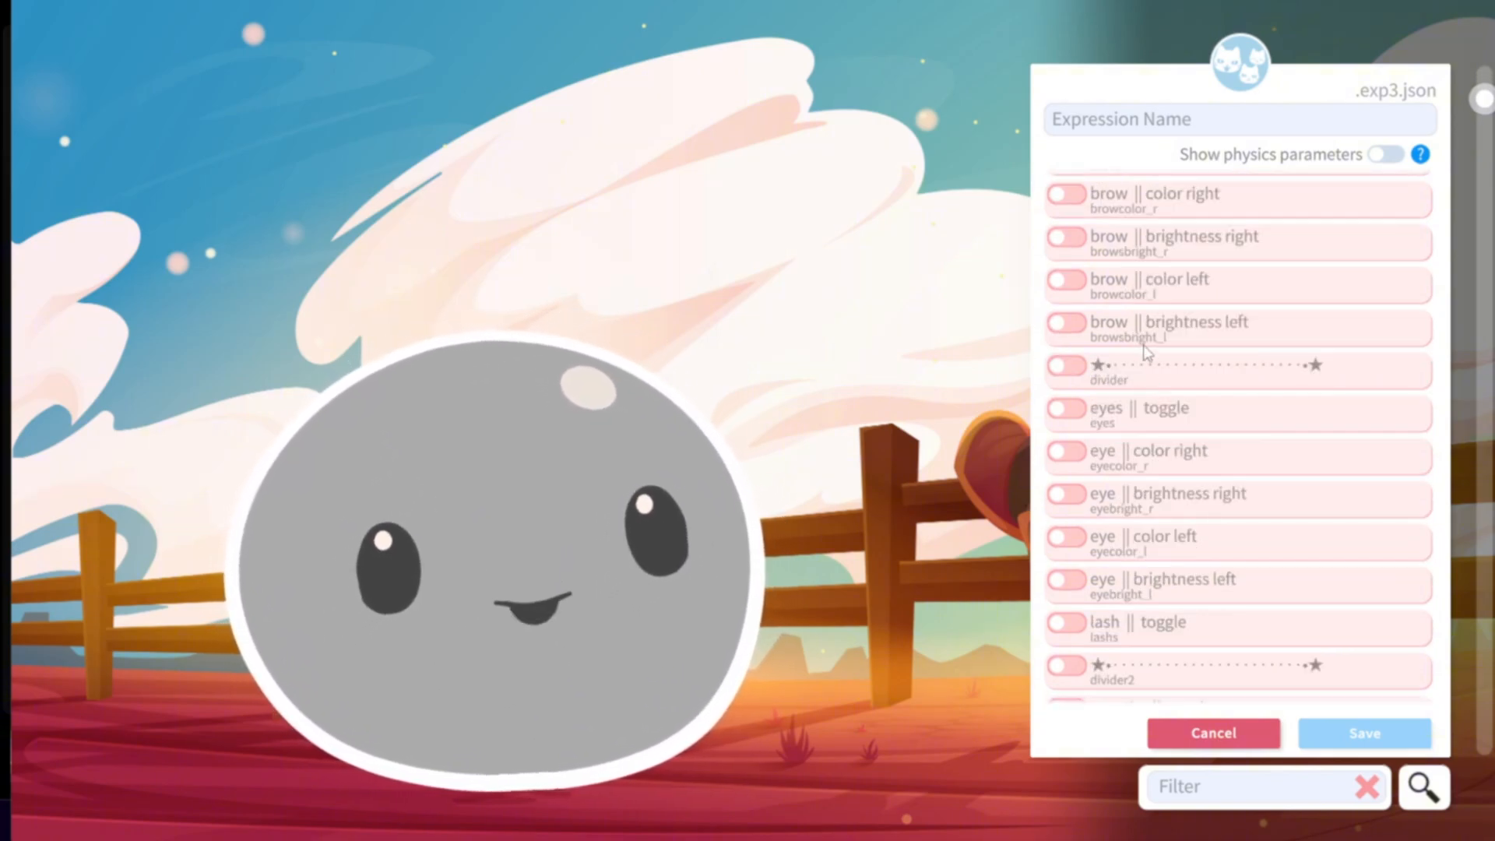
scroll(1142, 484, down, 3)
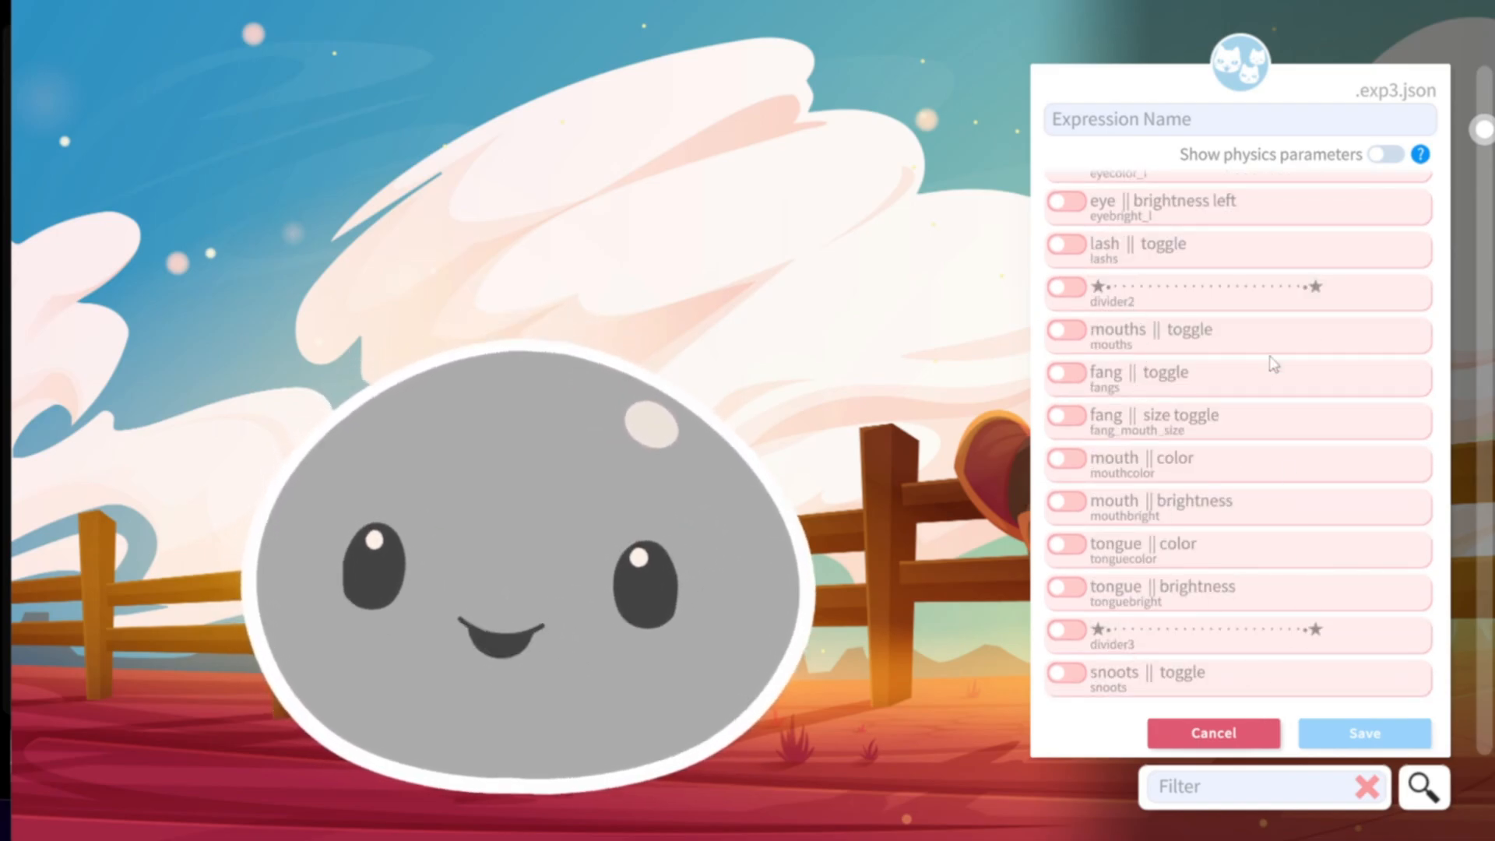
scroll(1145, 277, up, 10)
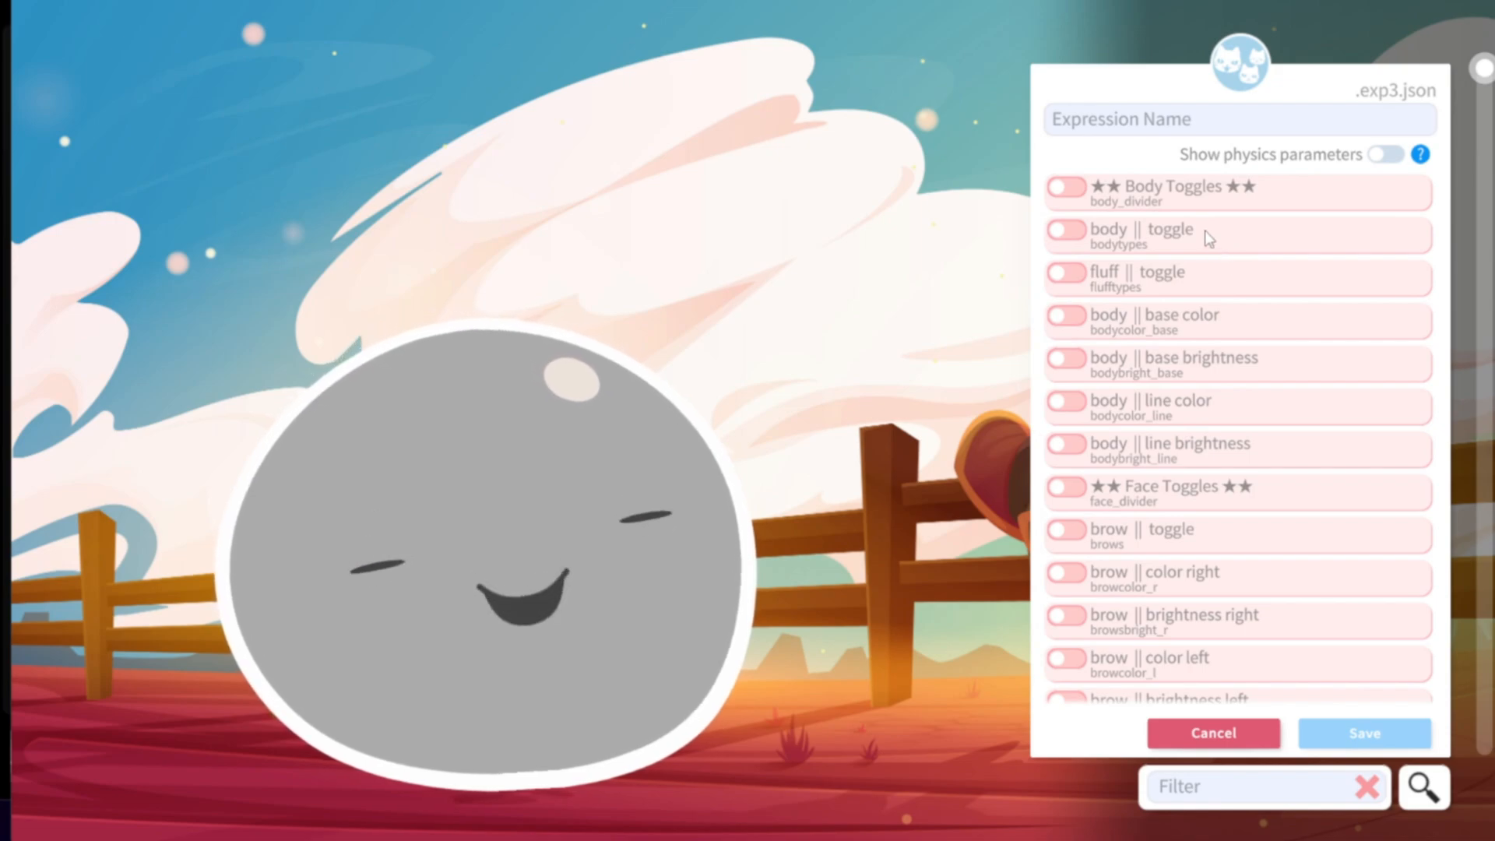
click(1098, 239)
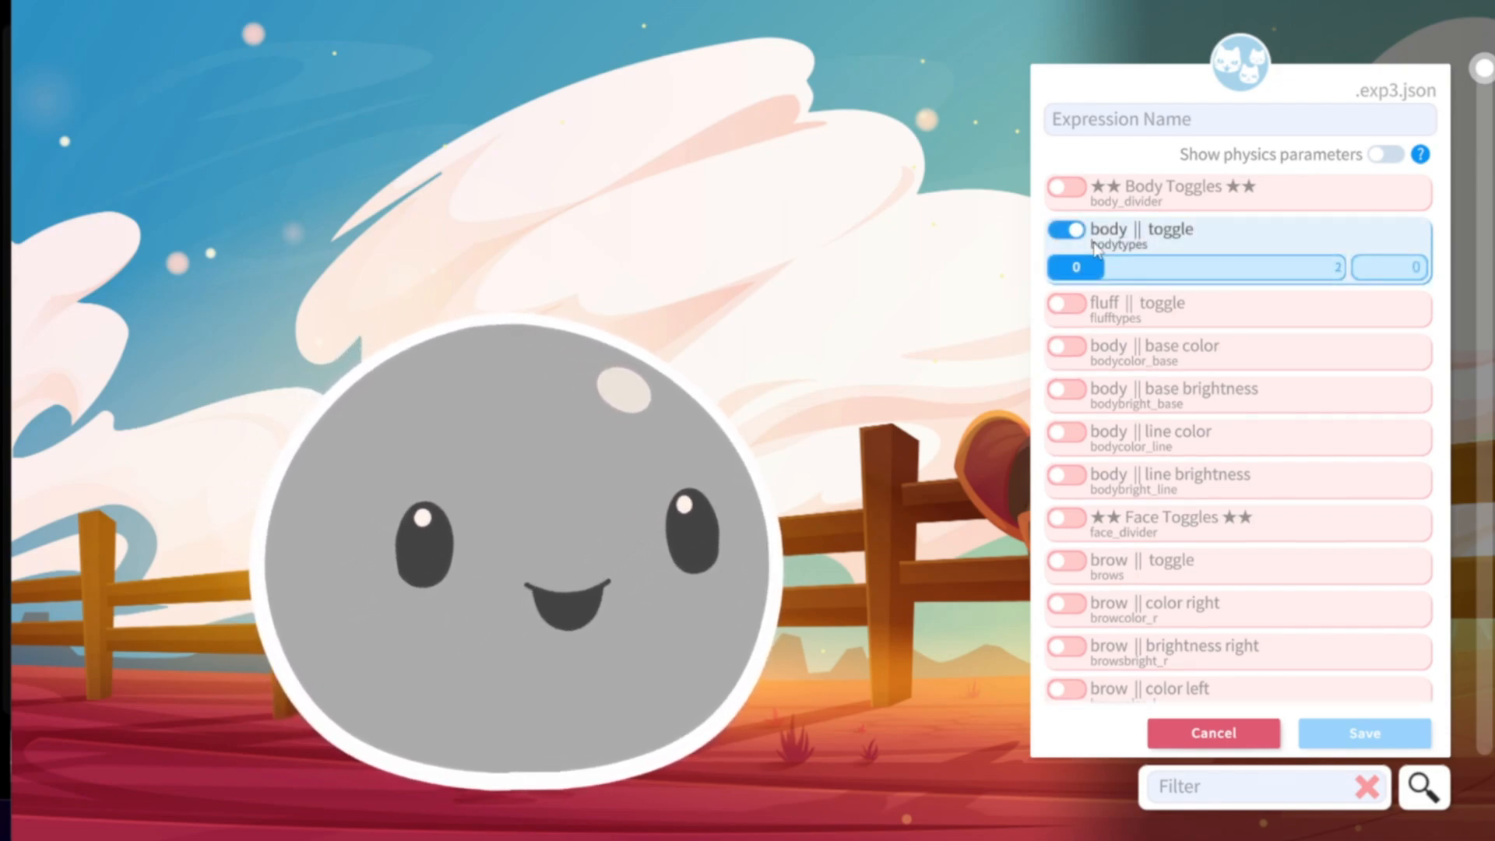
drag(1117, 280, 1081, 261)
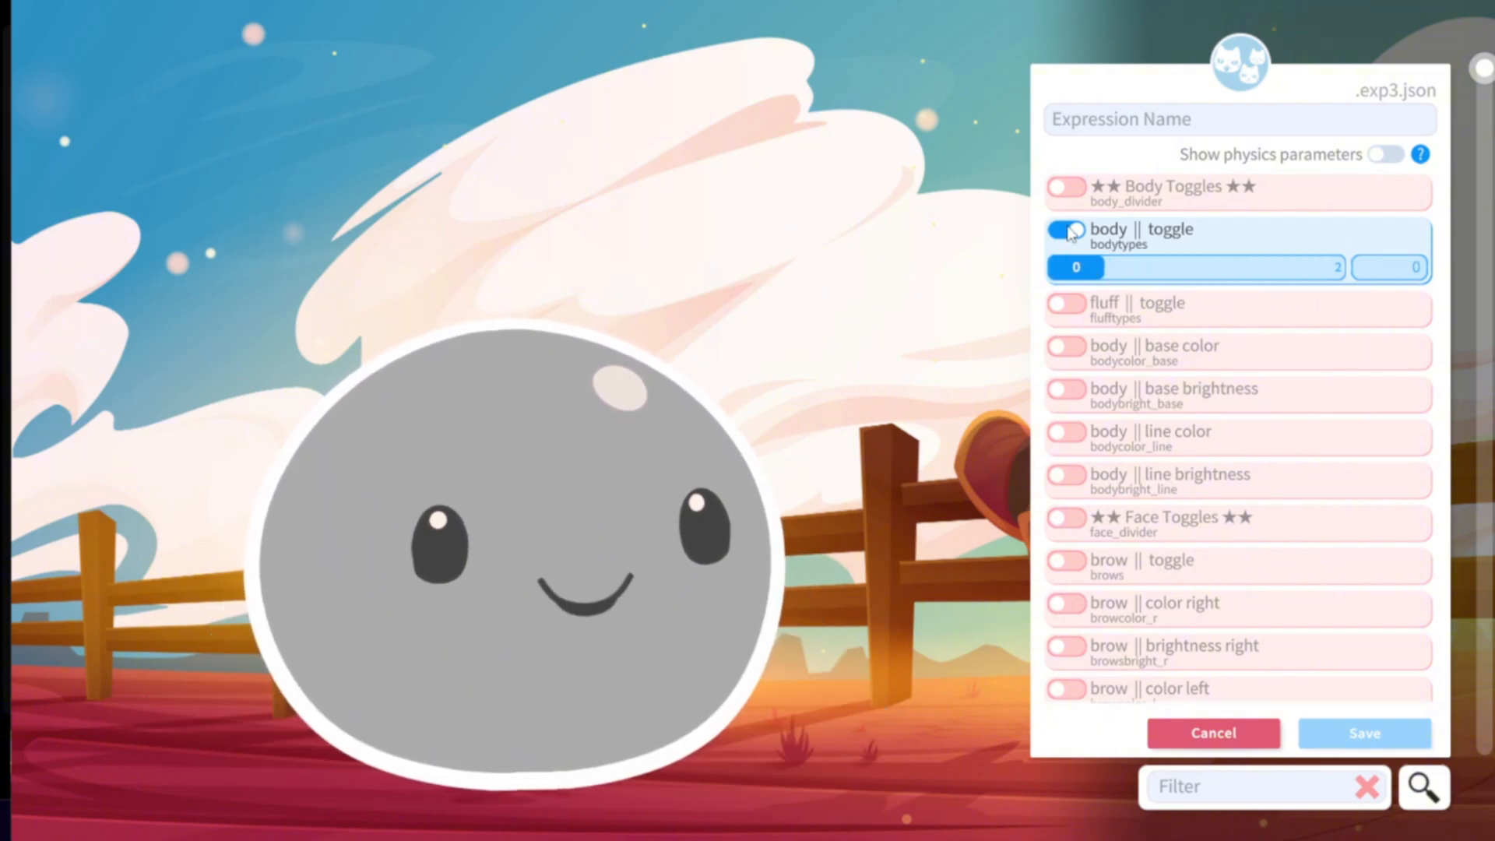
click(1069, 234)
Enable the body's base color at about 7.11 and line color at about 7.5, and adjust its base brightness.
click(1067, 317)
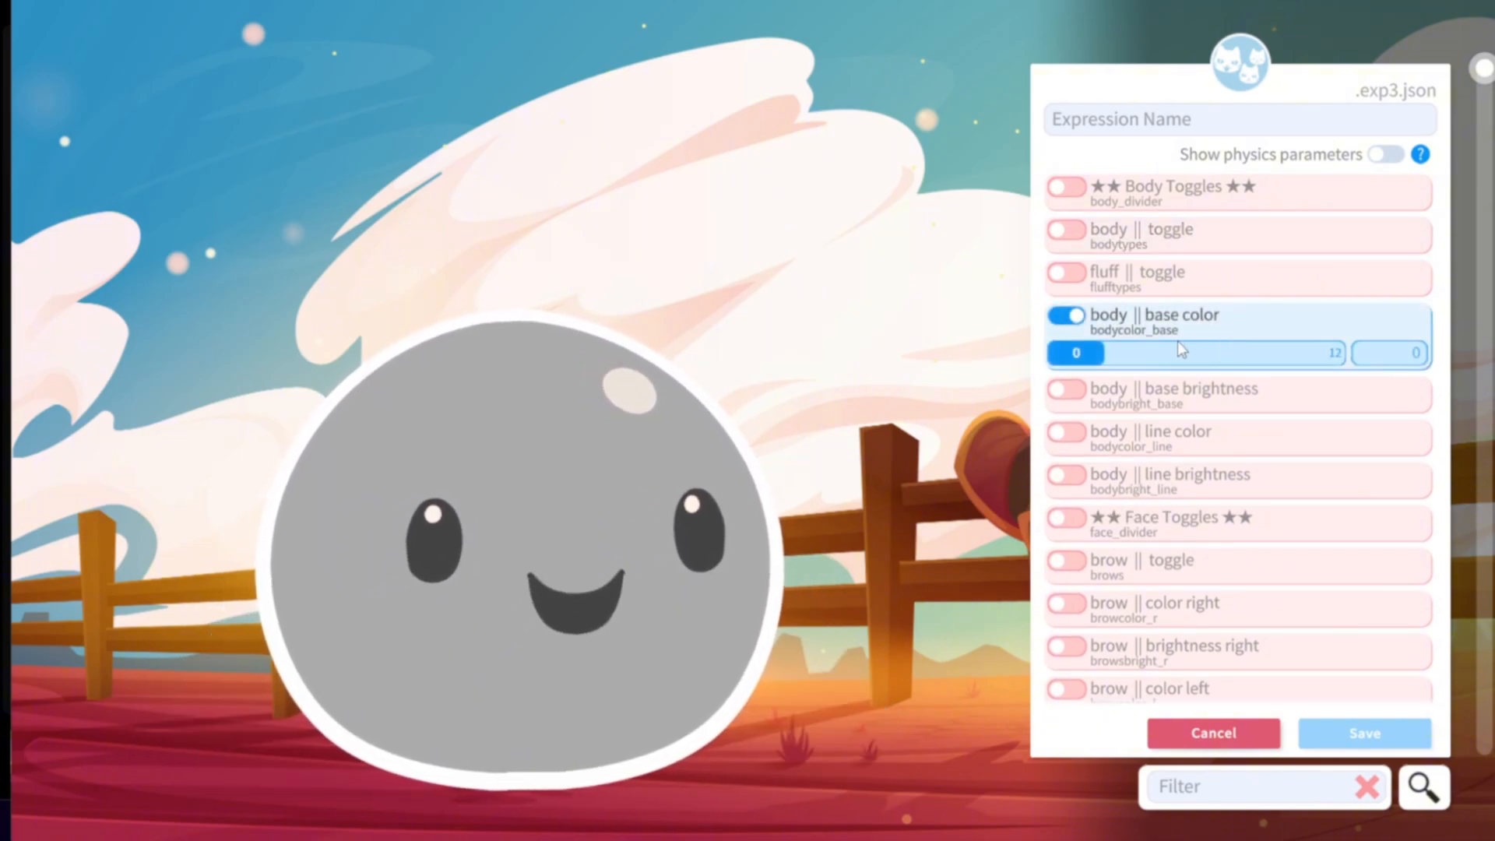
drag(1083, 366, 1220, 357)
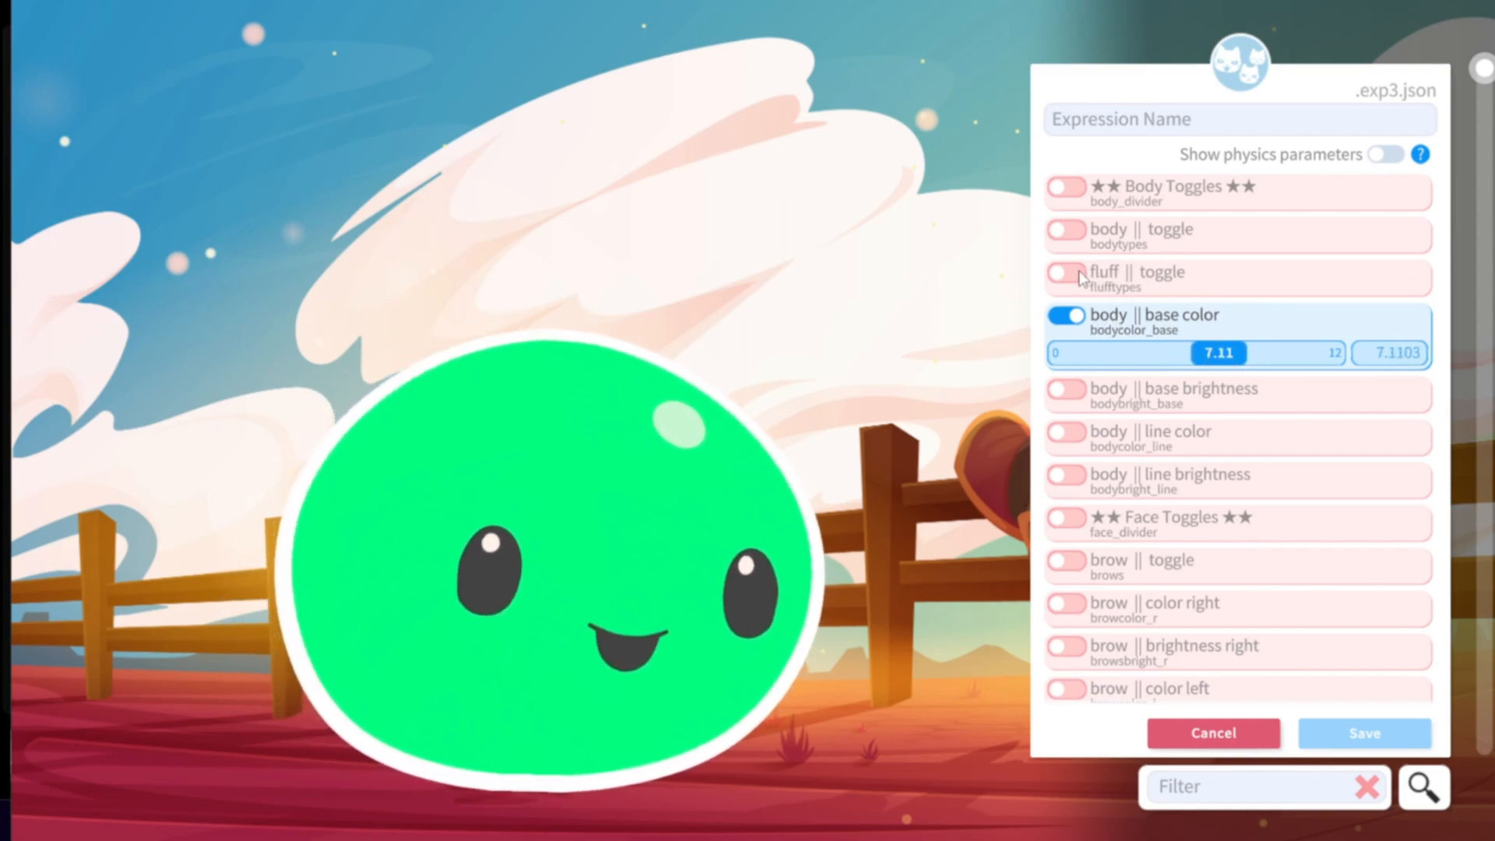
click(1065, 438)
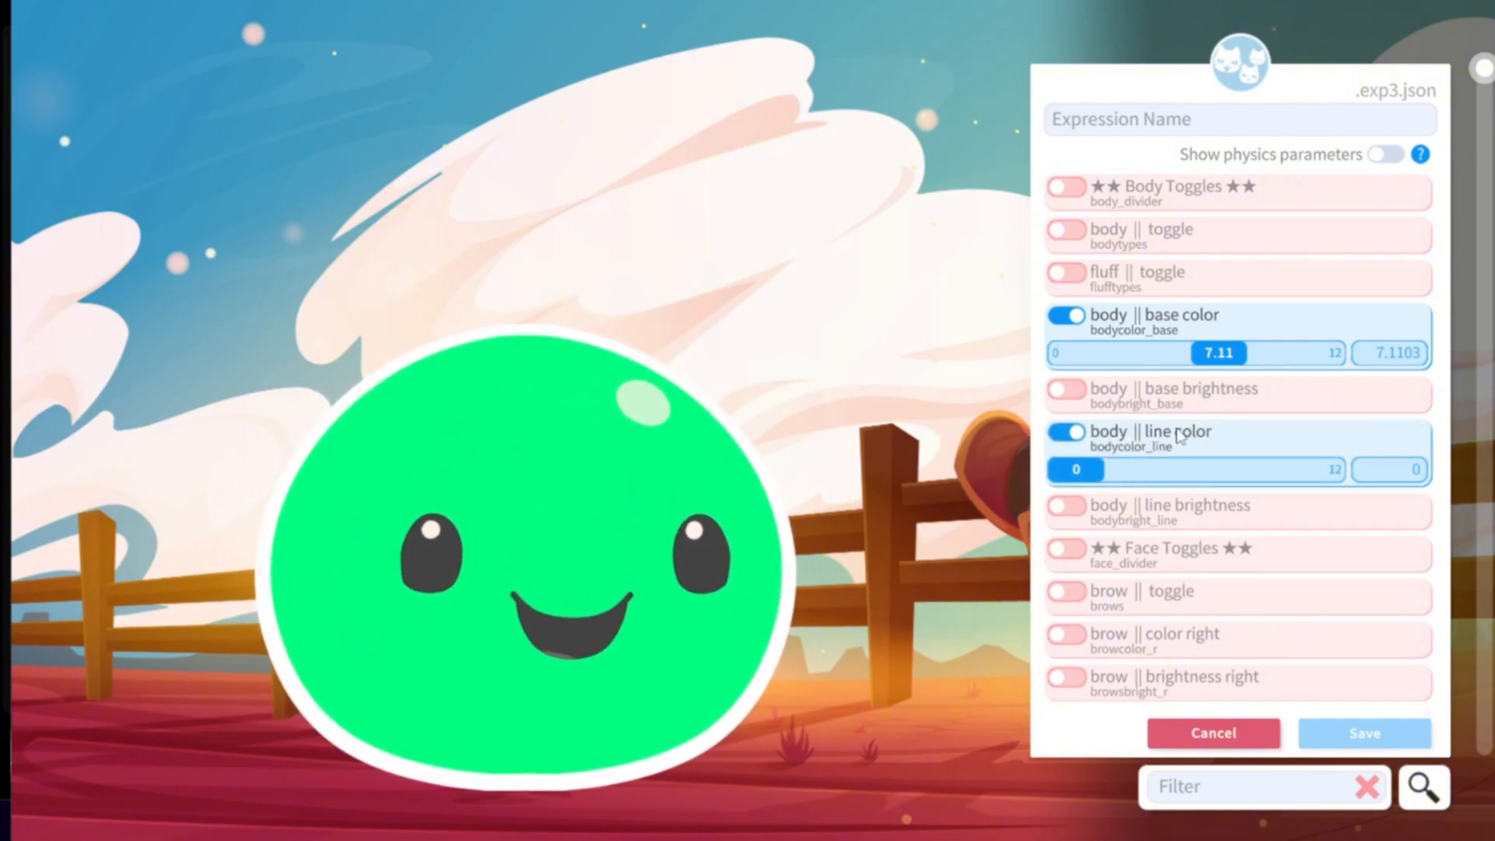
drag(1090, 470, 1237, 483)
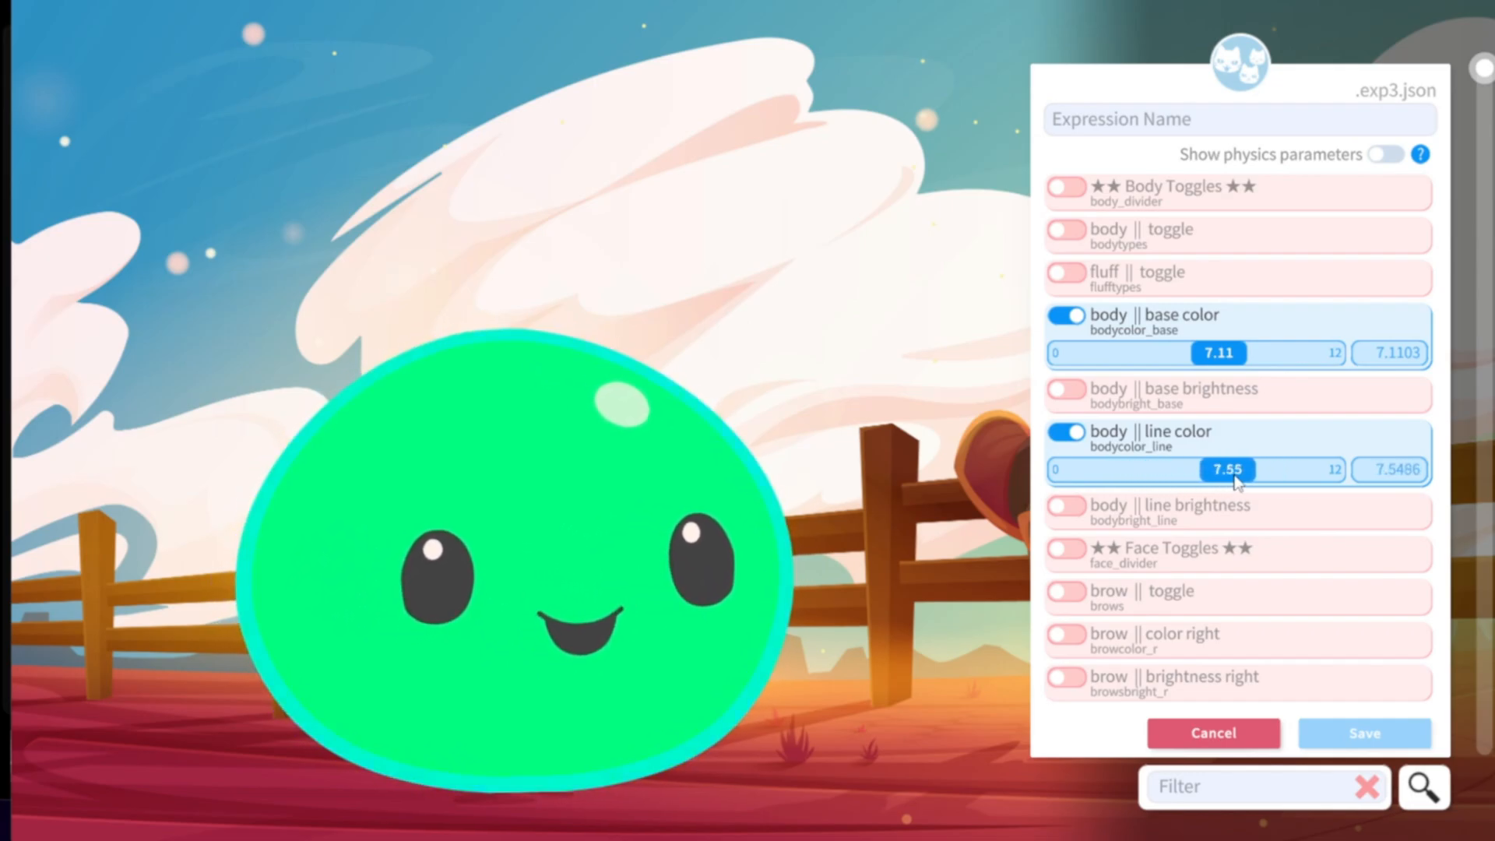
click(1076, 391)
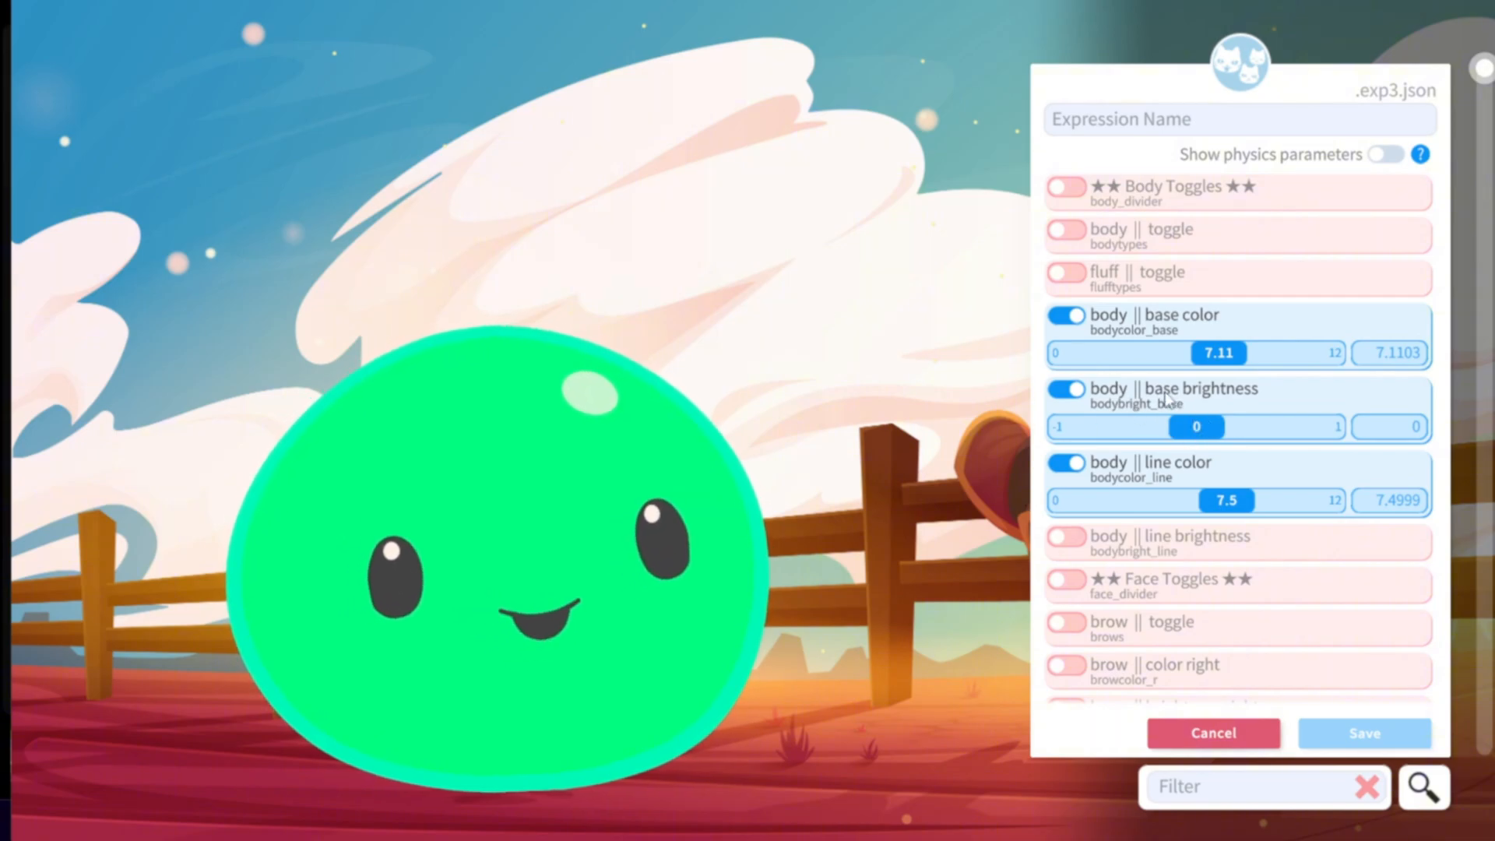
drag(1198, 434, 1165, 435)
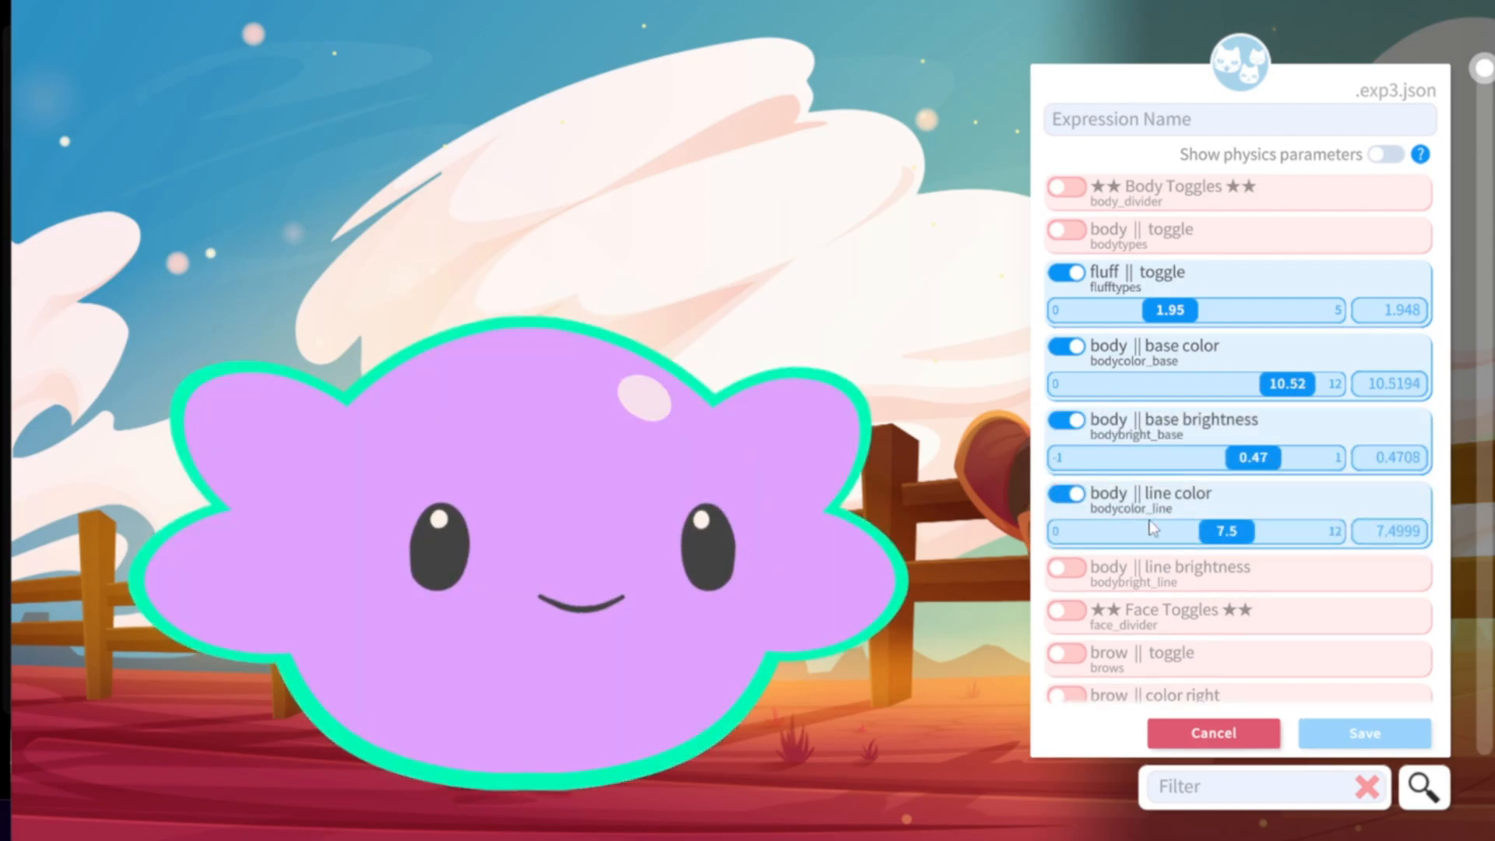
Enable the left brow's color and brightness, setting them to 9 and 0.4 to match the right brow.
scroll(1149, 520, down, 5)
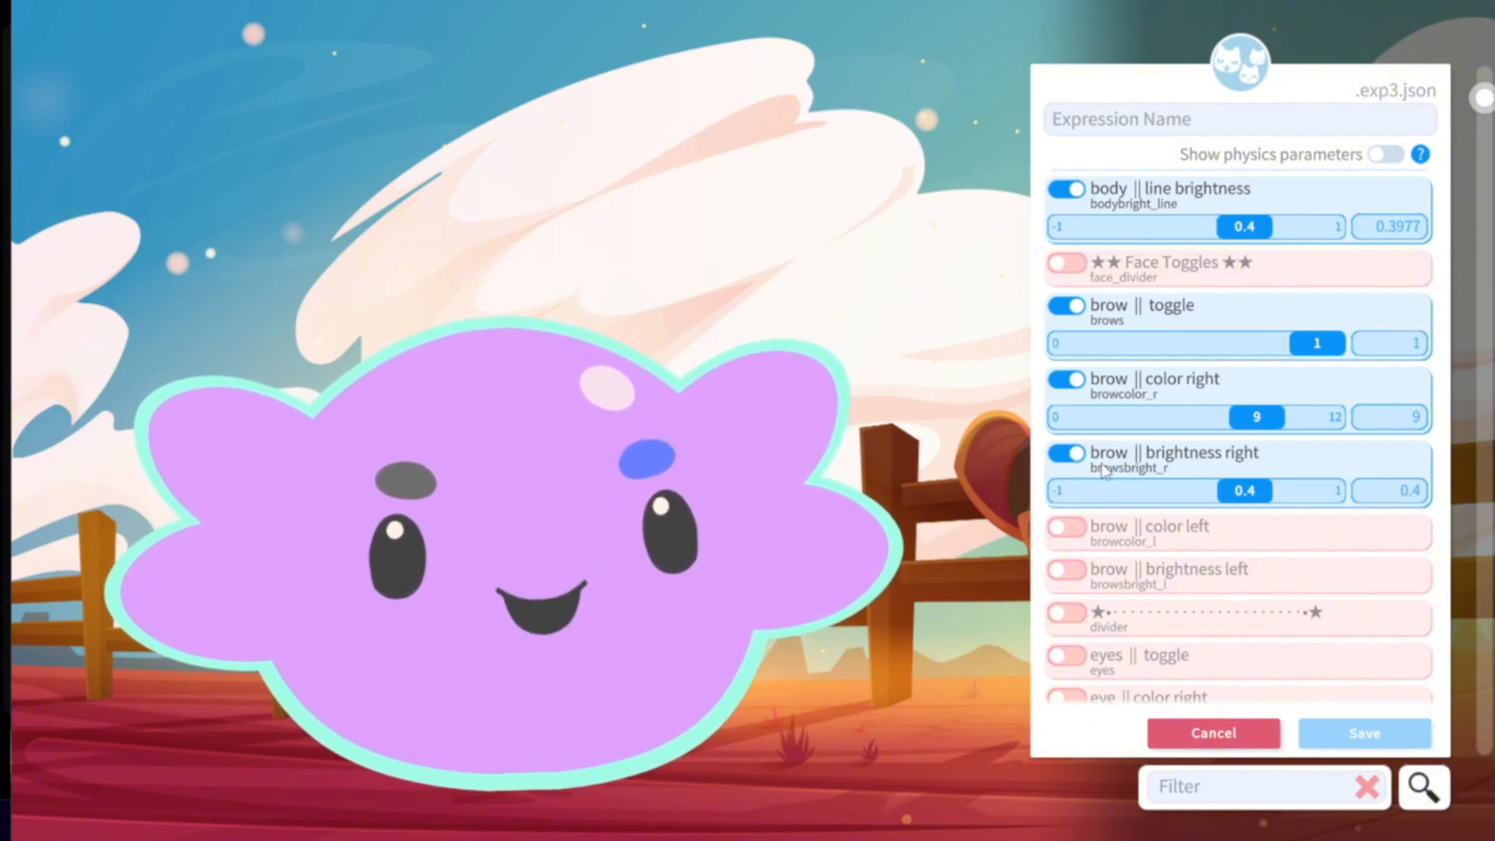
click(1066, 528)
click(1067, 602)
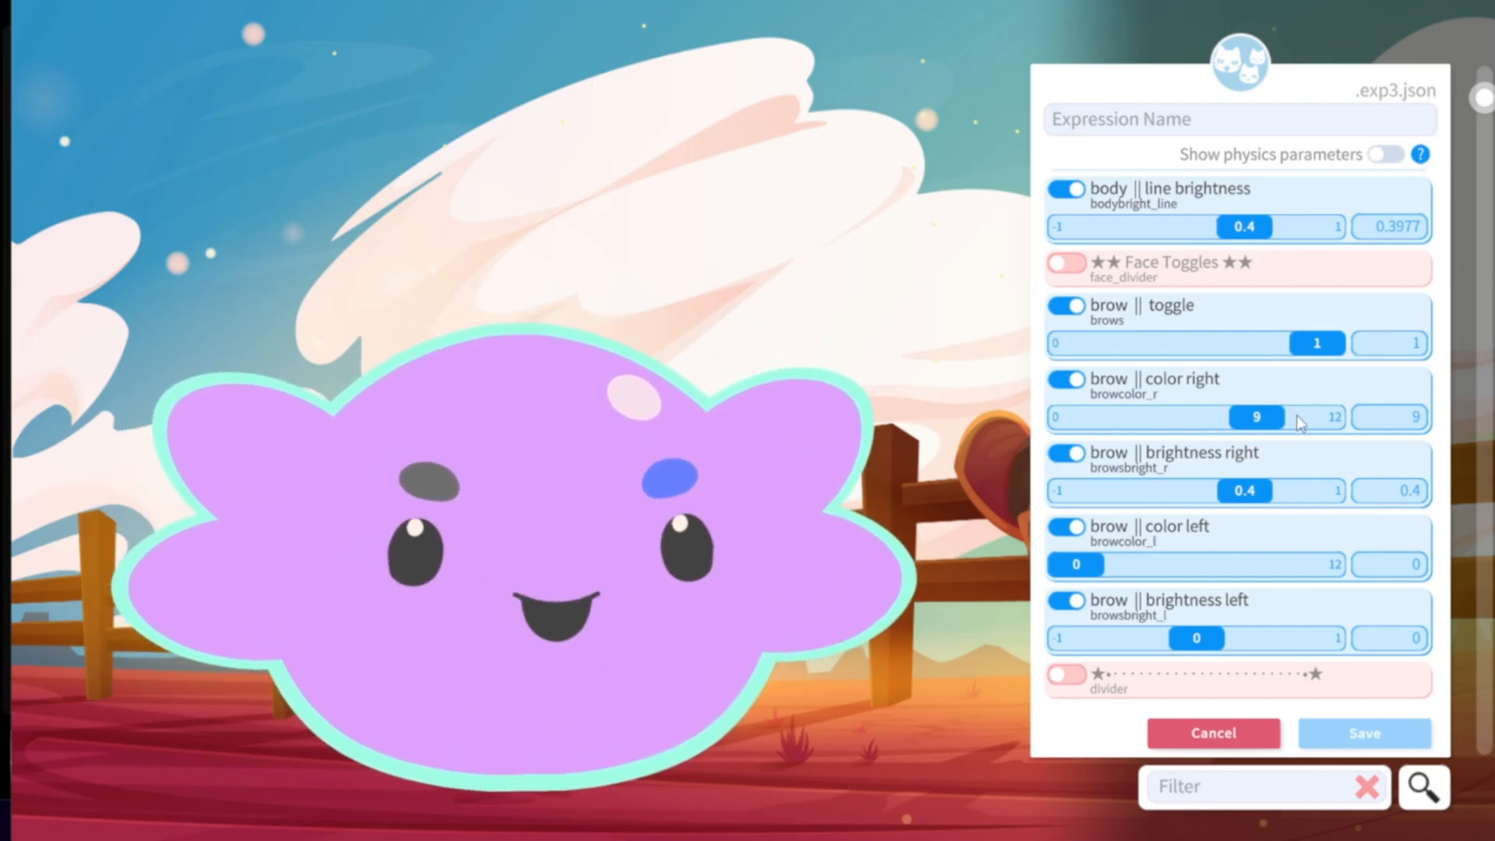
double_click(1415, 417)
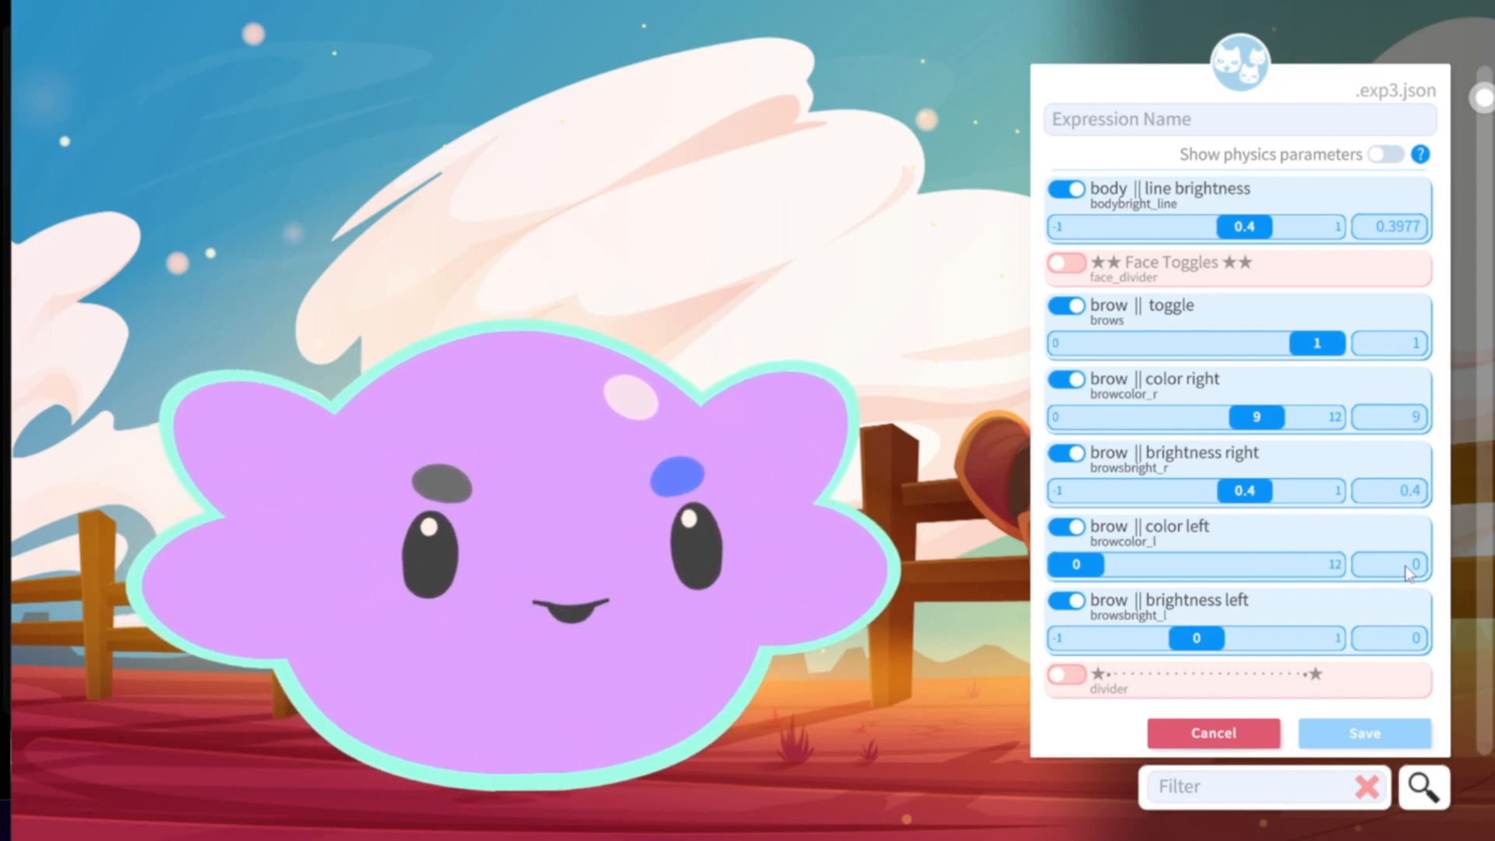
click(1376, 563)
text(9)
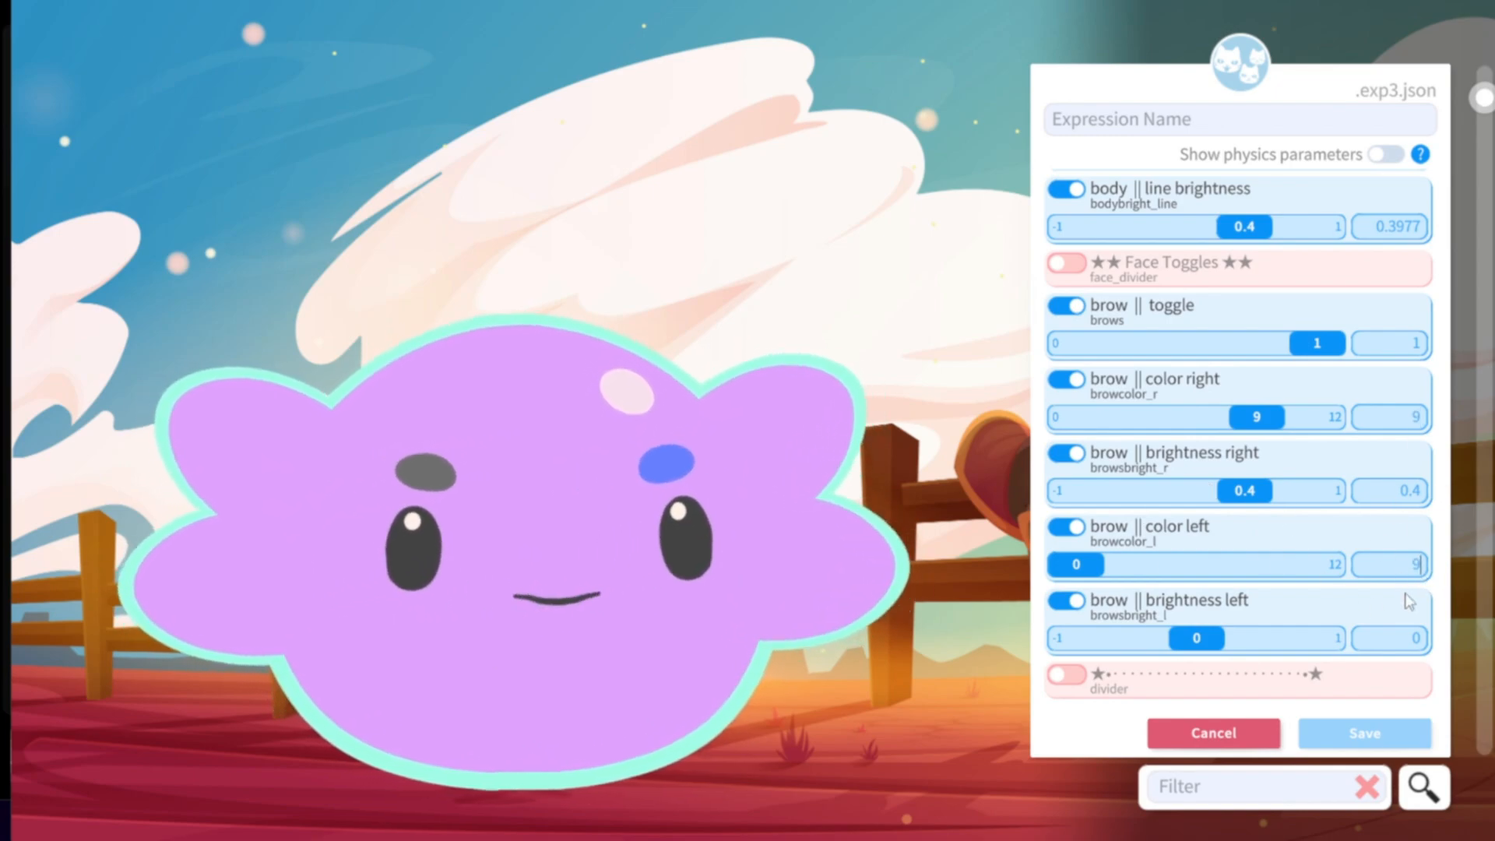
click(1405, 645)
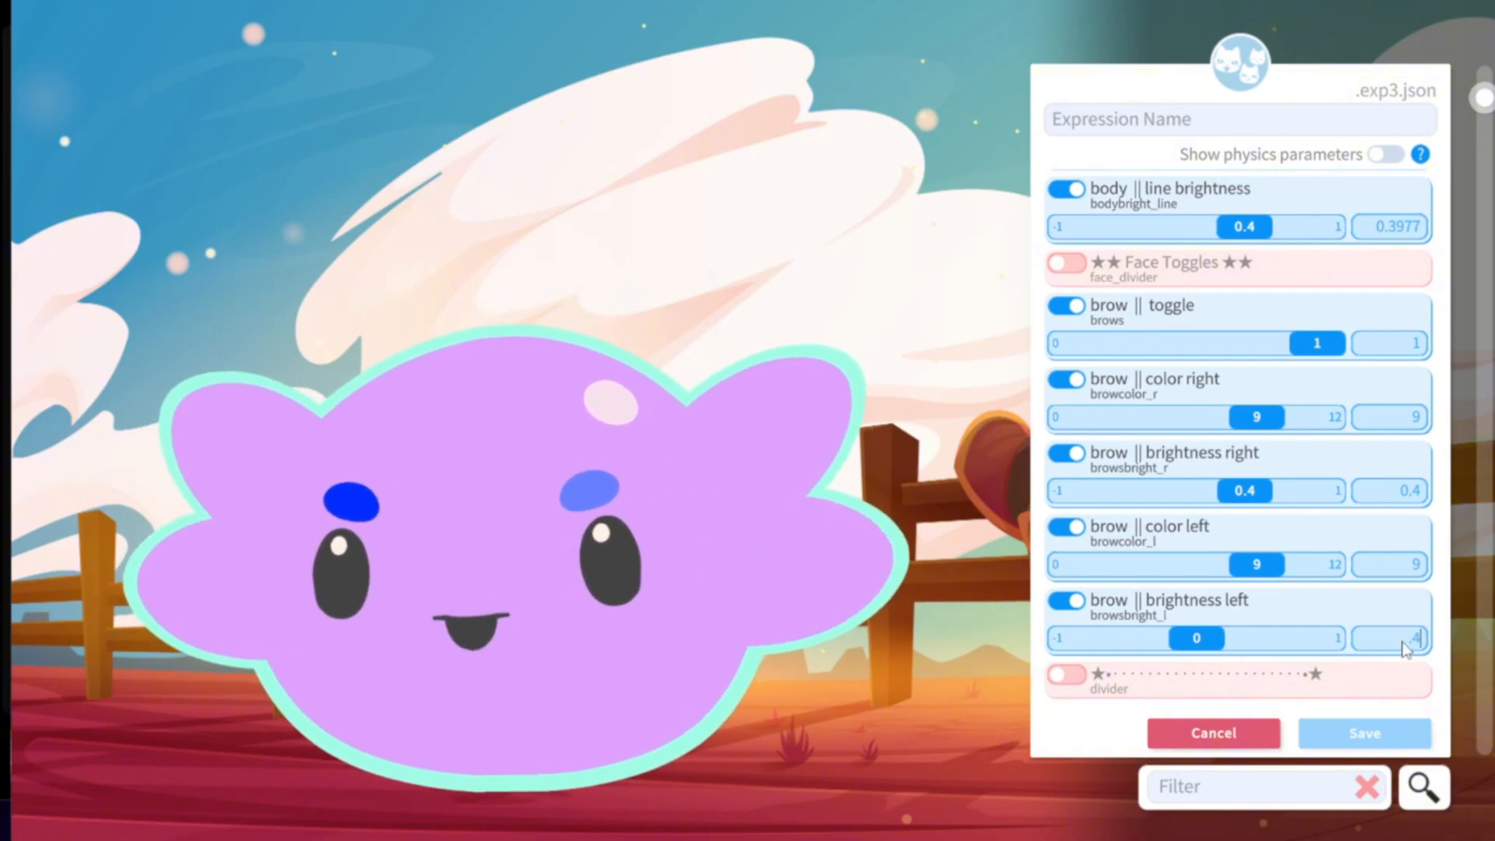
text(0.4)
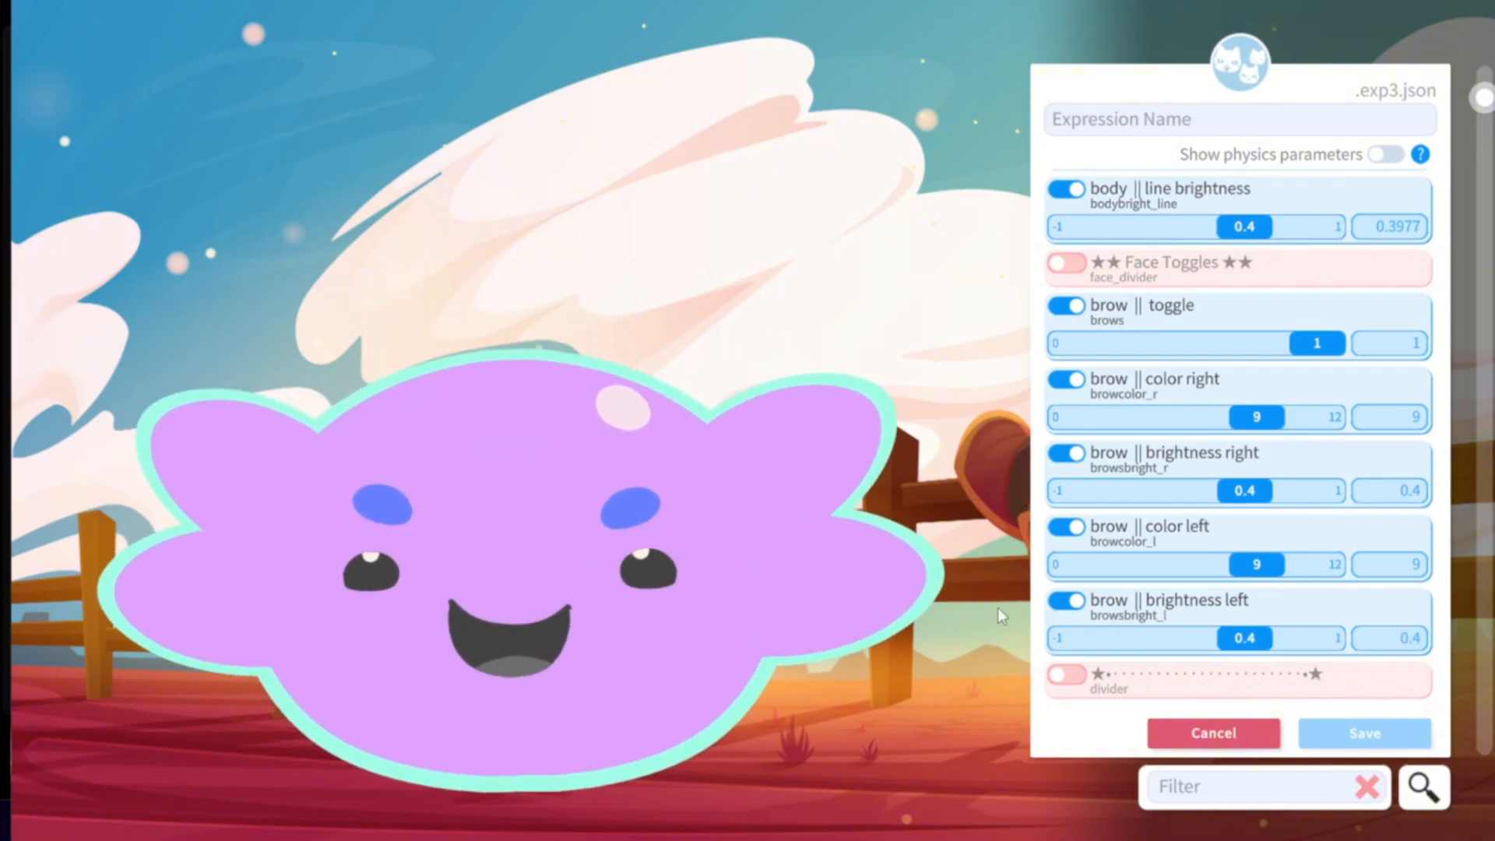
Enable the color parameters of both eyes and set the right eye's color to about 6.48.
scroll(1022, 417, down, 4)
click(1066, 386)
click(1066, 429)
drag(1076, 466, 1276, 469)
scroll(1238, 483, down, 1)
click(1065, 451)
drag(1272, 373, 1201, 379)
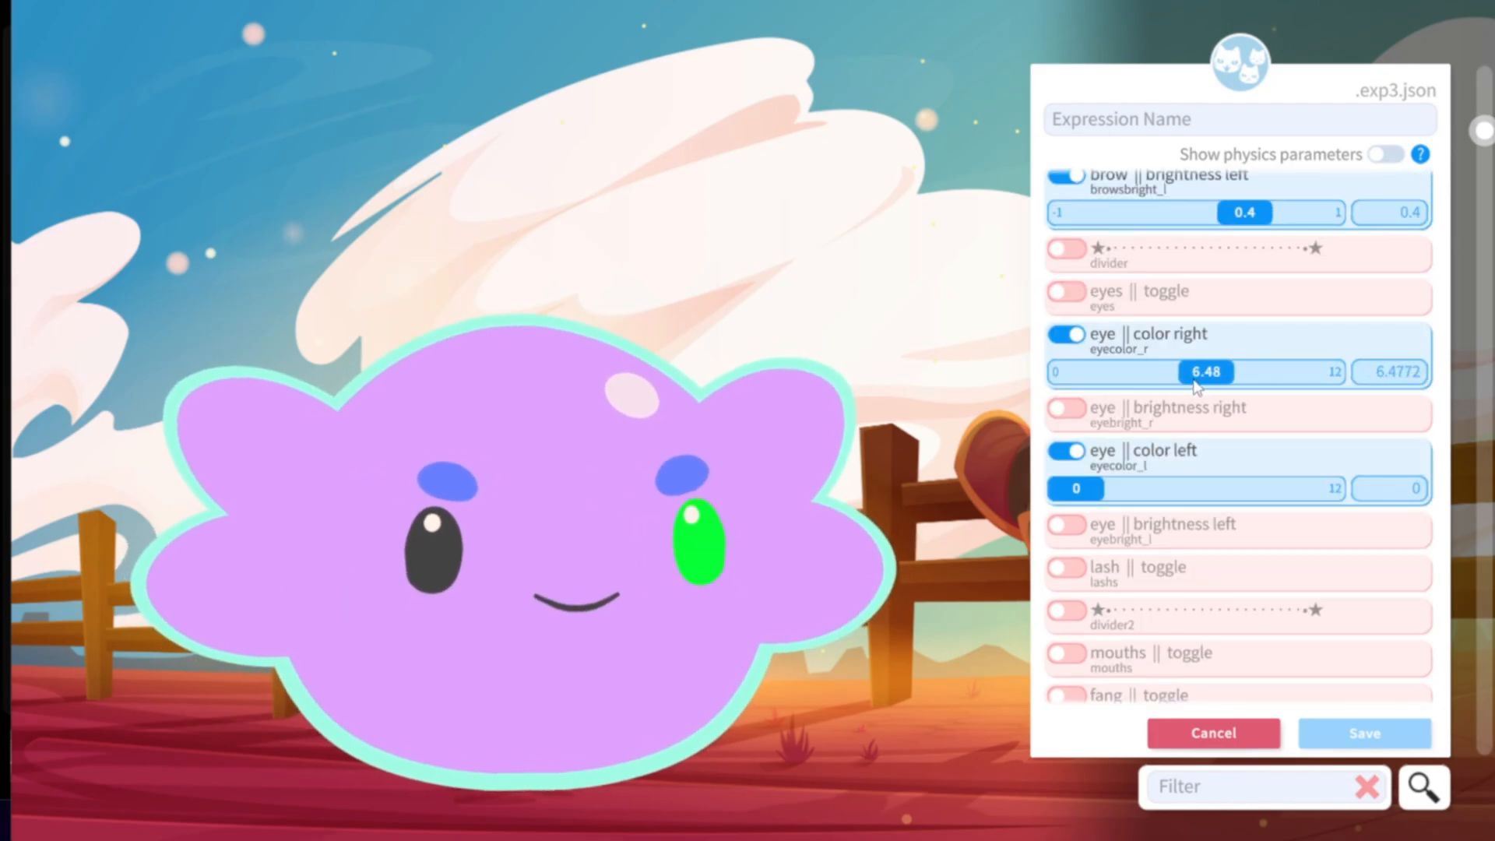
Set the right eye's brightness to about -0.48 and the left eye's color to about 6.48.
click(1066, 408)
drag(1197, 446, 1139, 447)
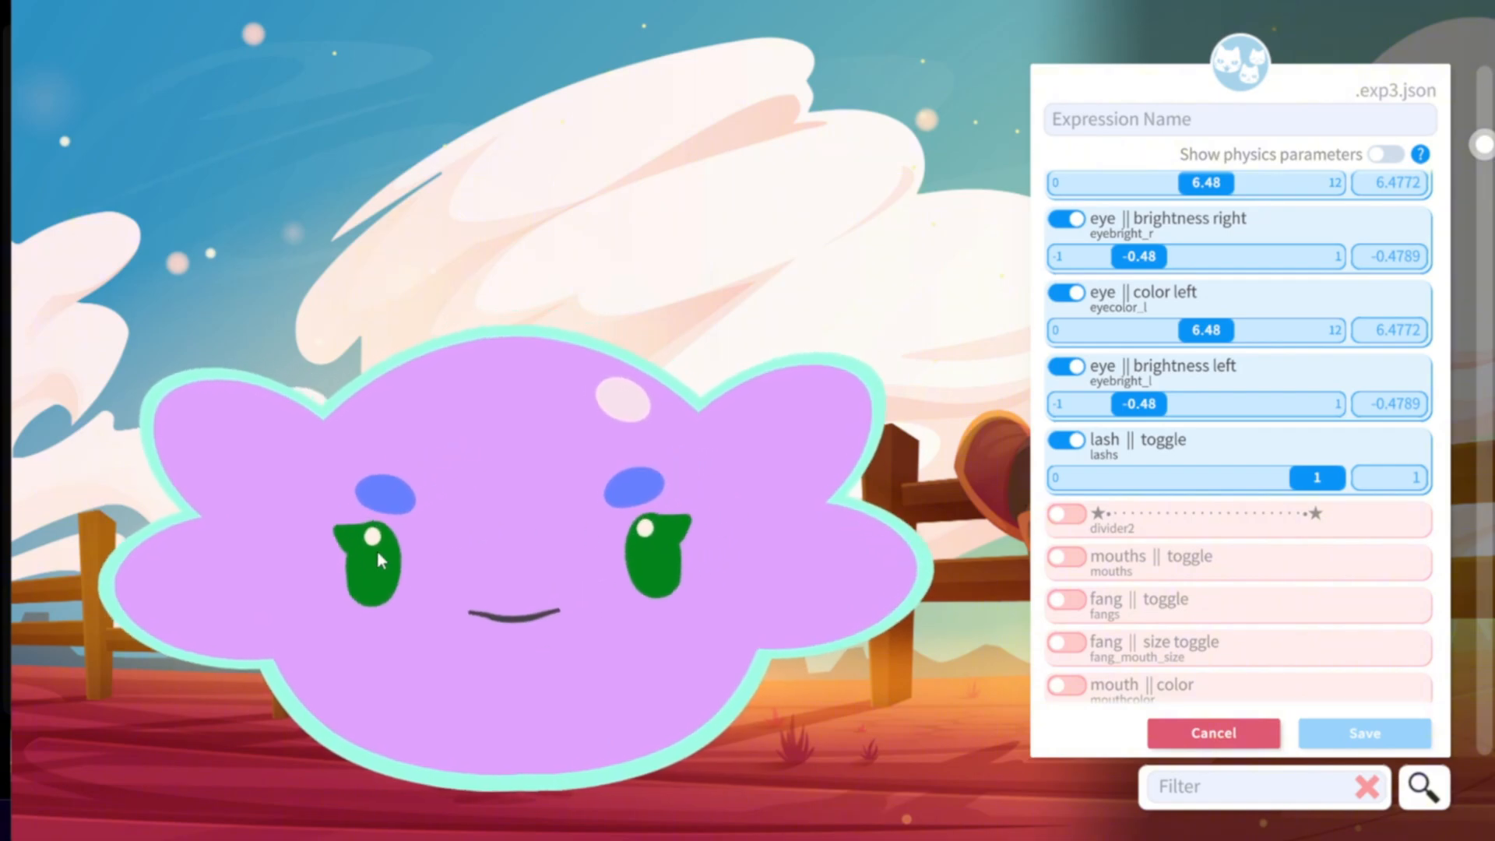
mouse_move(1206, 329)
mouse_down()
mouse_move(1105, 334)
mouse_move(1228, 331)
mouse_move(1189, 366)
mouse_move(1209, 335)
mouse_up()
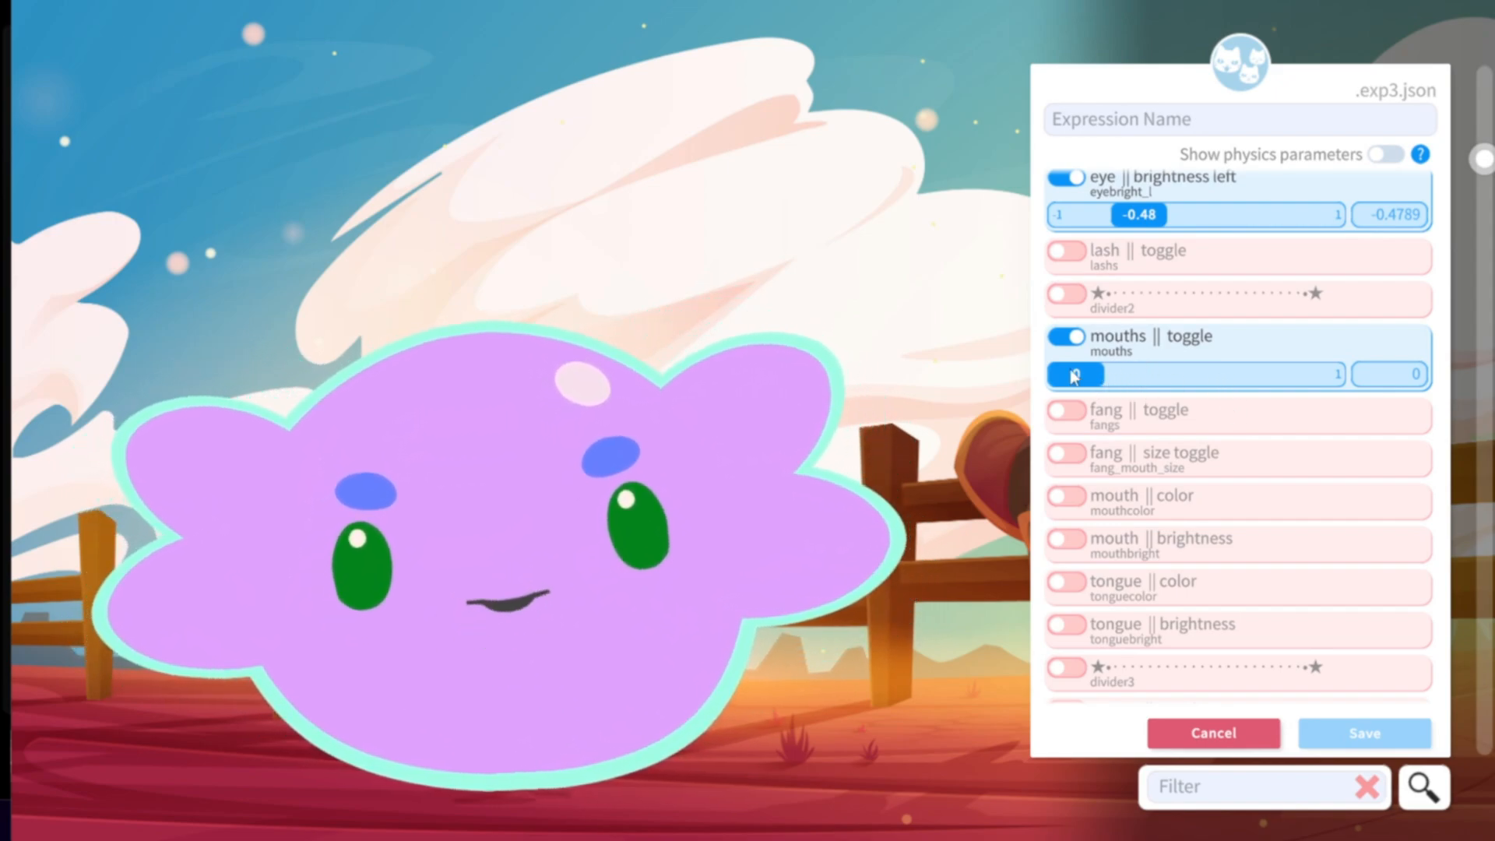
Set the mouths toggle to 1 and enable the snoots toggle at about 0.91.
drag(1092, 387, 1397, 399)
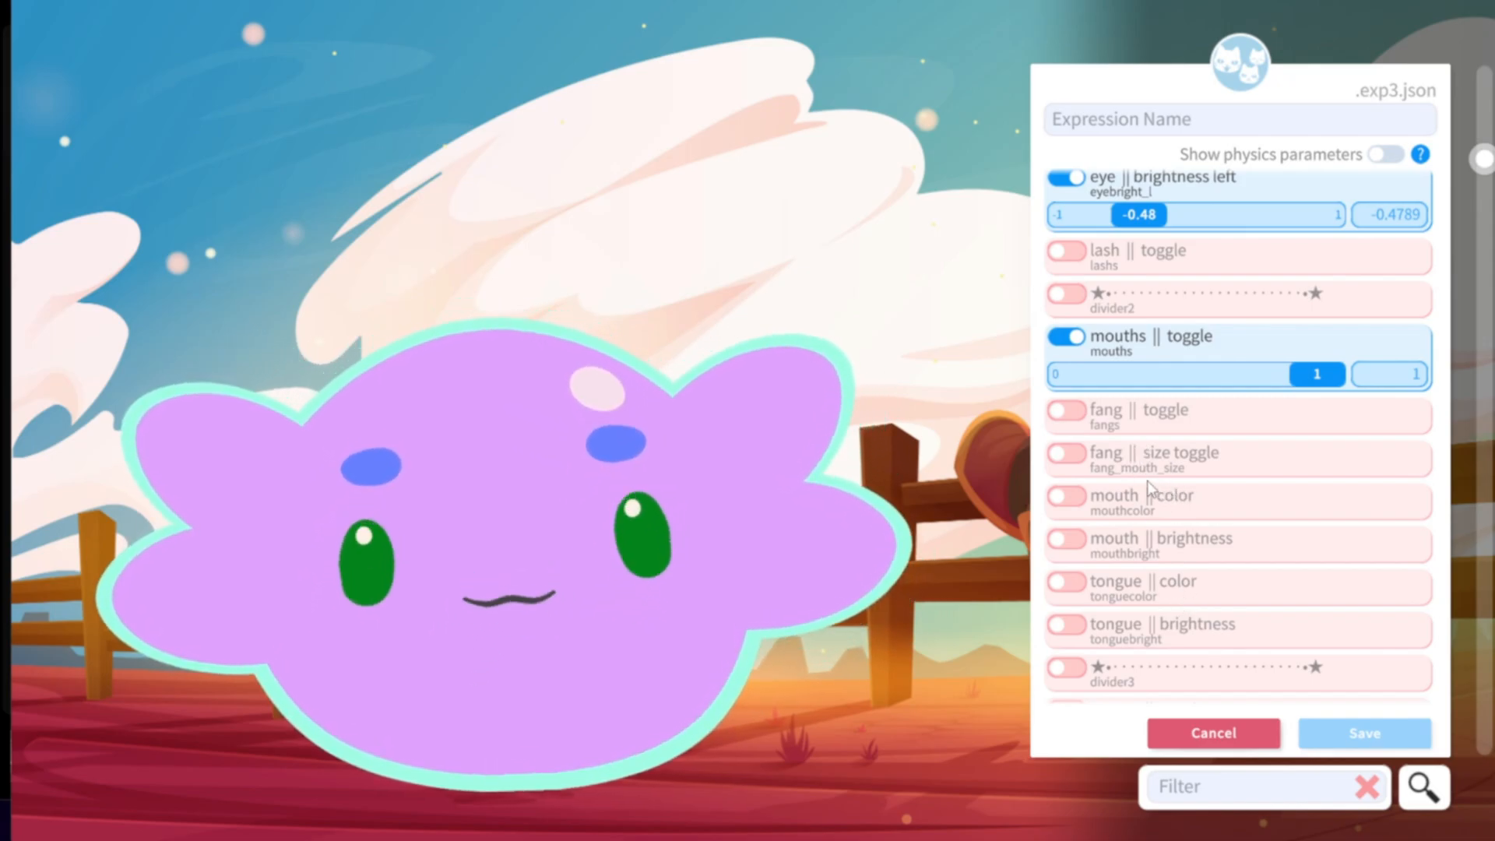
scroll(1147, 480, down, 3)
click(1100, 528)
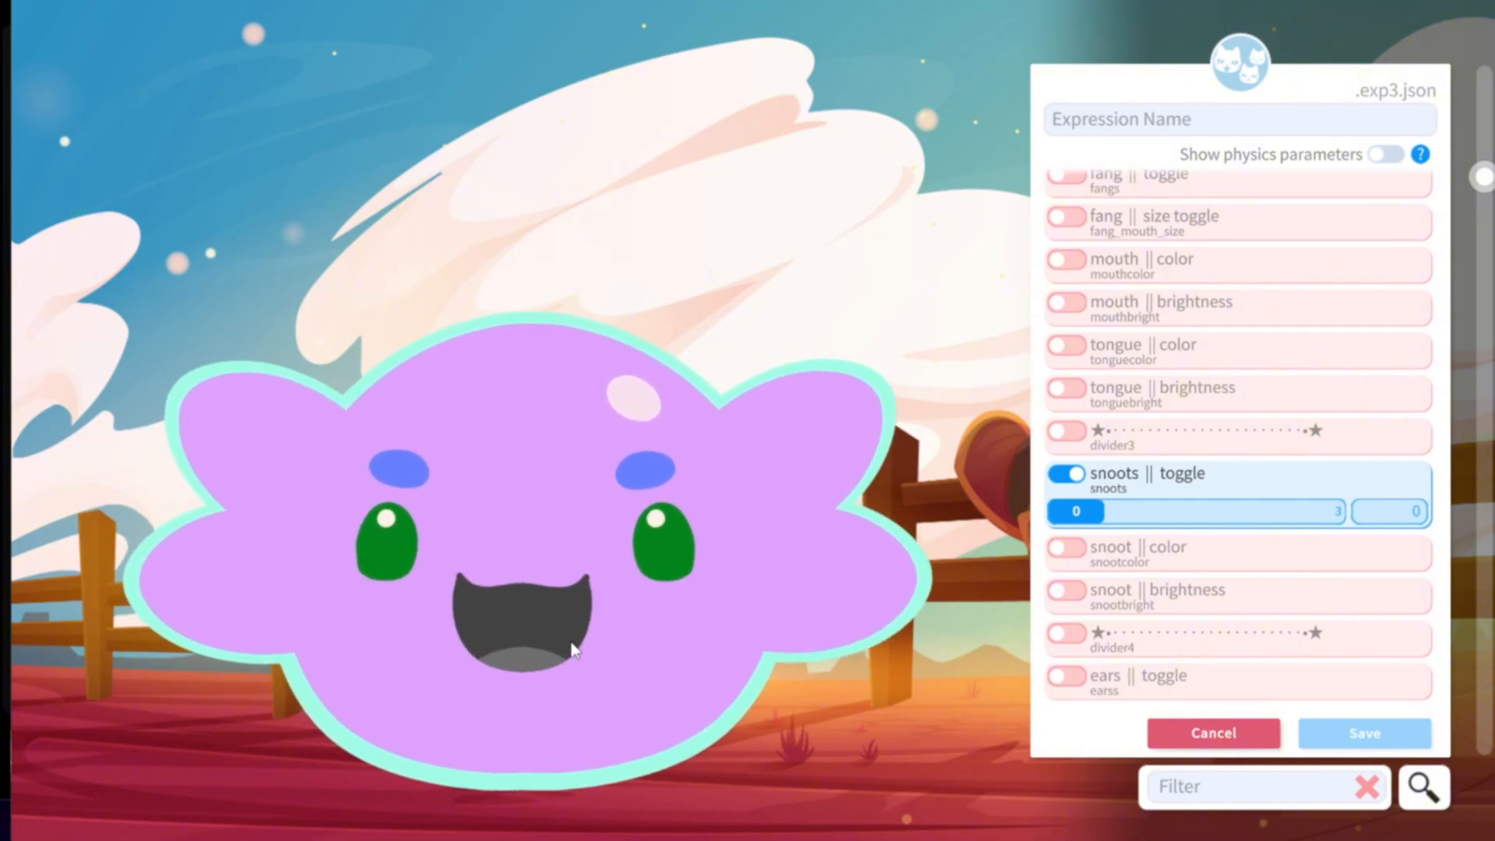
drag(1175, 511, 1324, 514)
click(1147, 514)
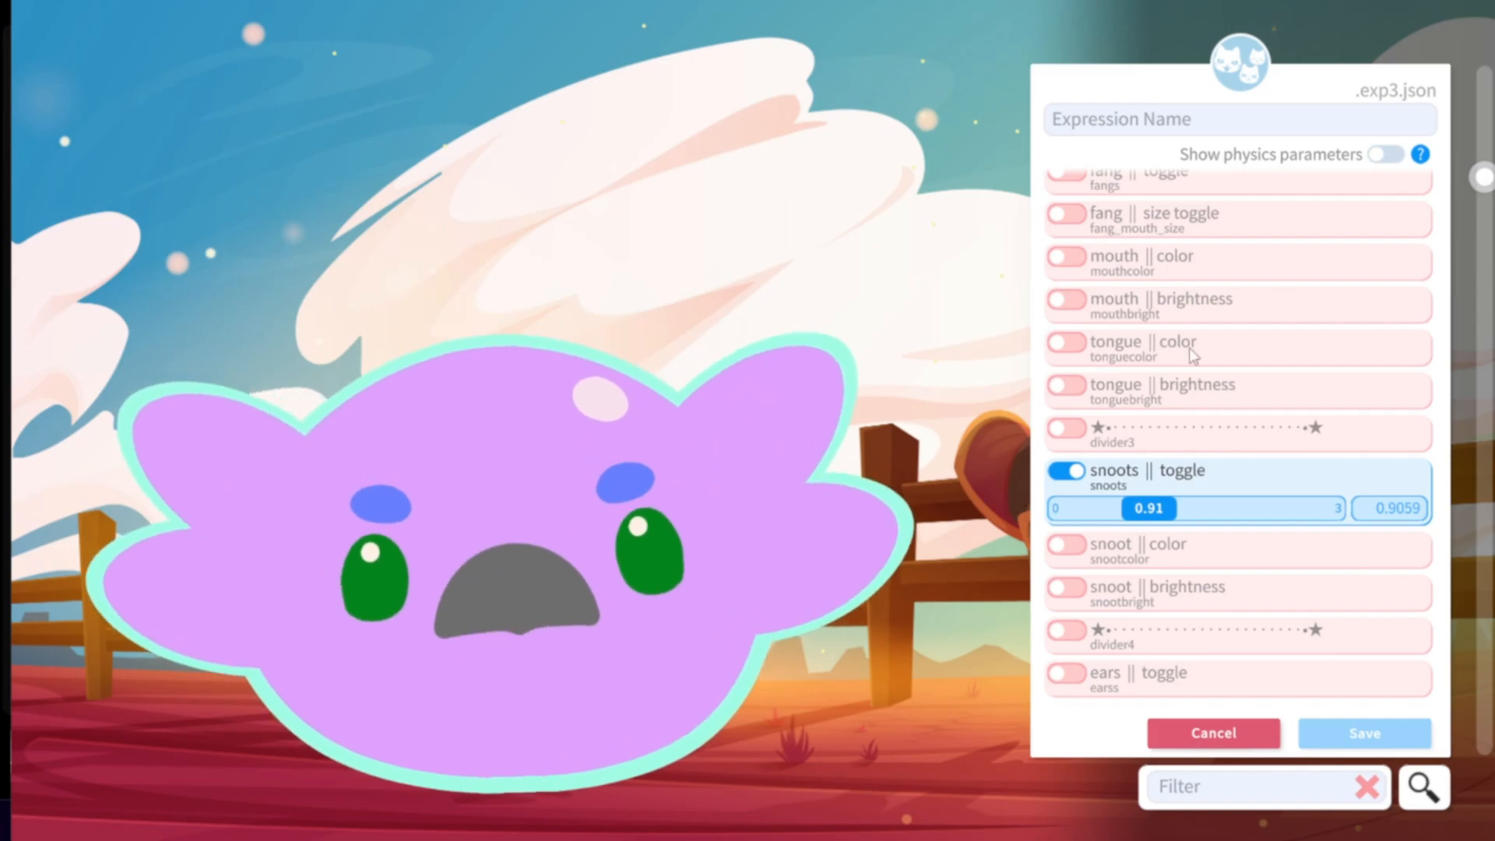
Disable the mouths toggle and set the snoots toggle to 3.
scroll(1224, 455, up, 5)
click(1102, 290)
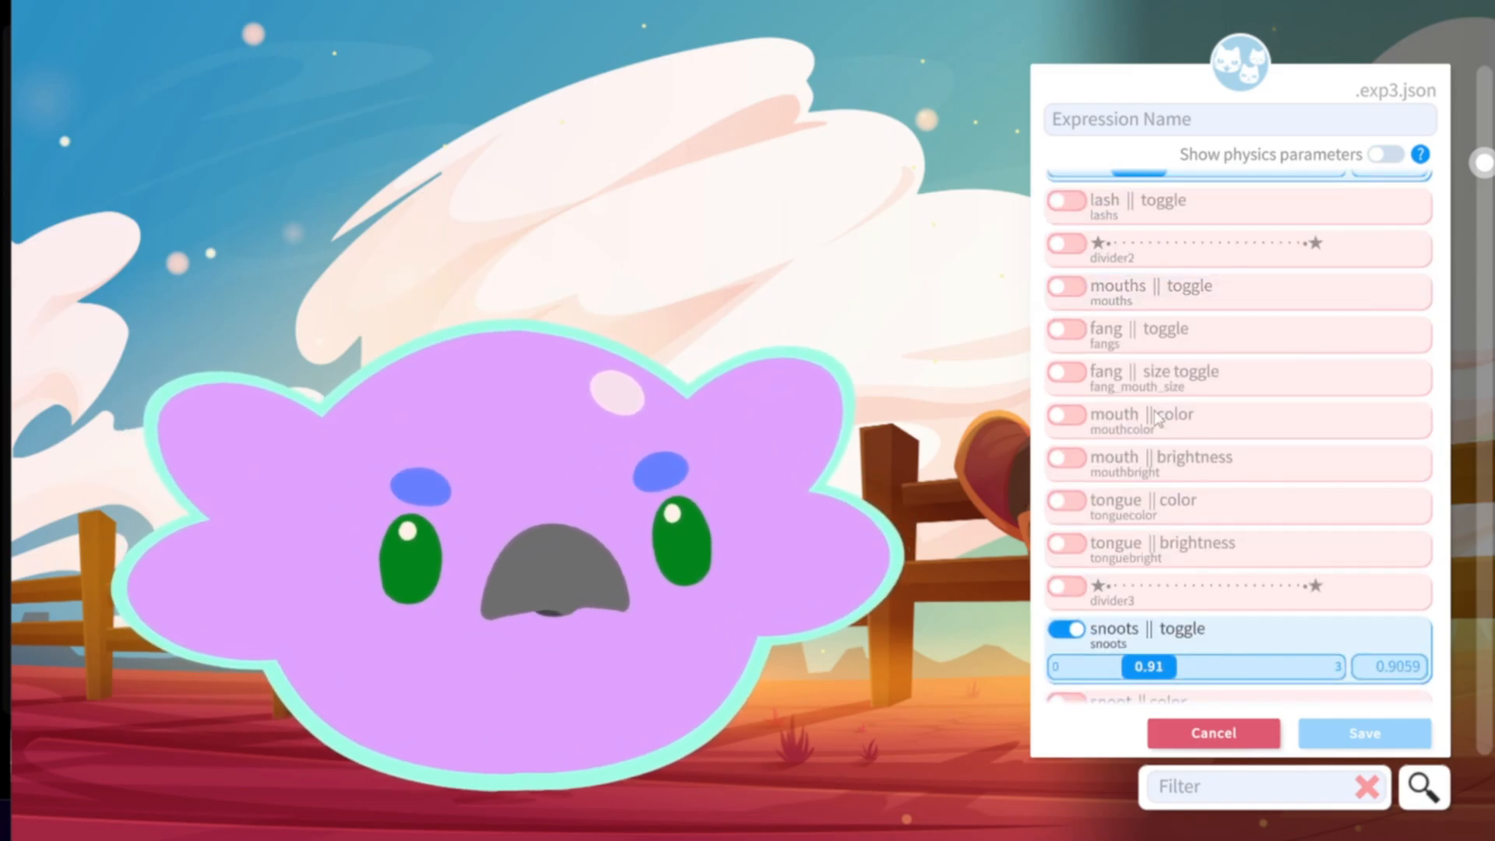
scroll(1176, 440, down, 2)
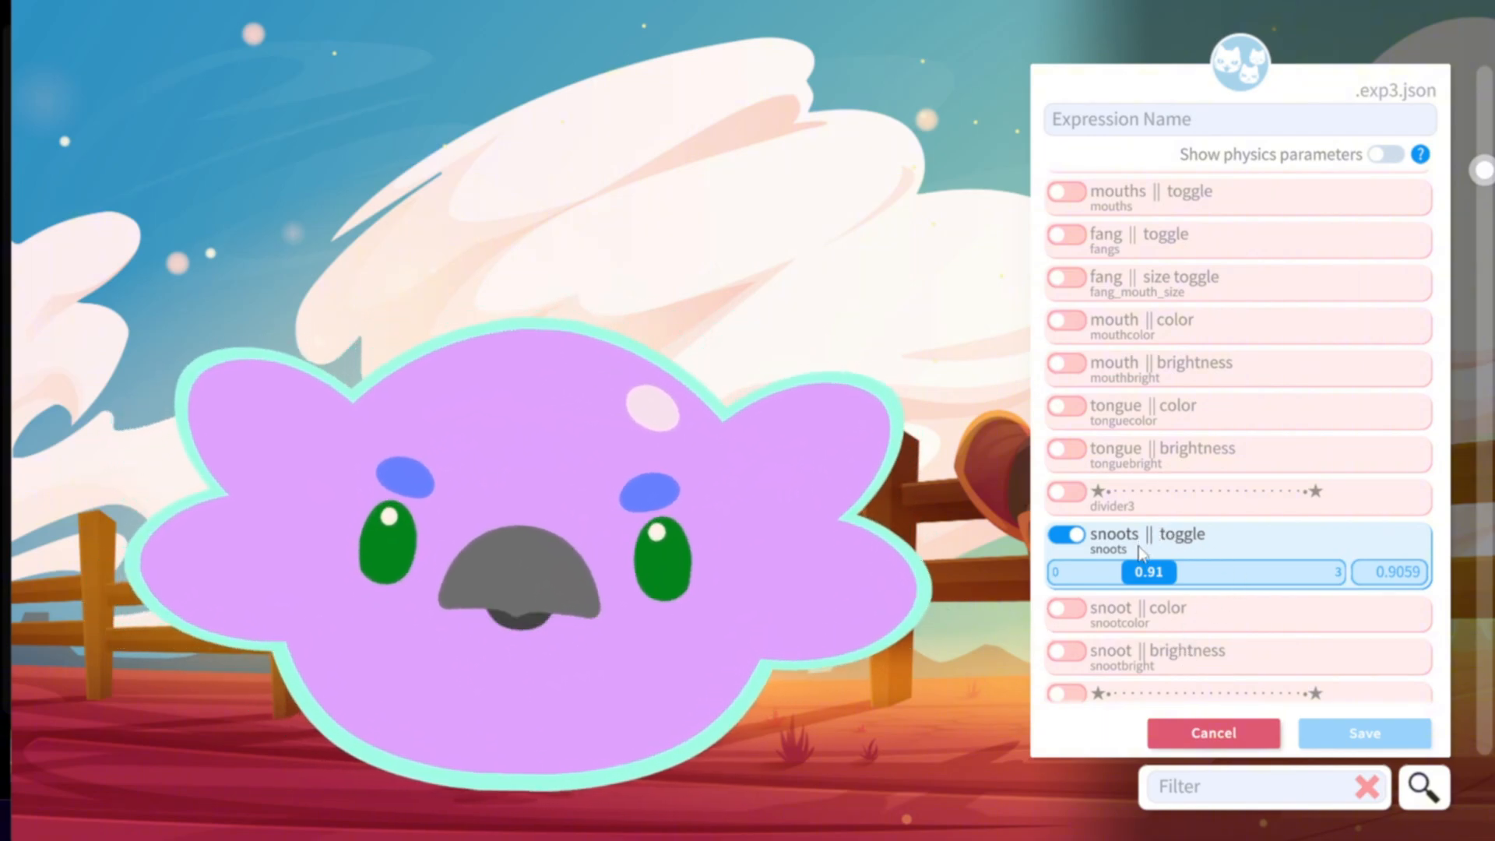
drag(1229, 578, 1166, 589)
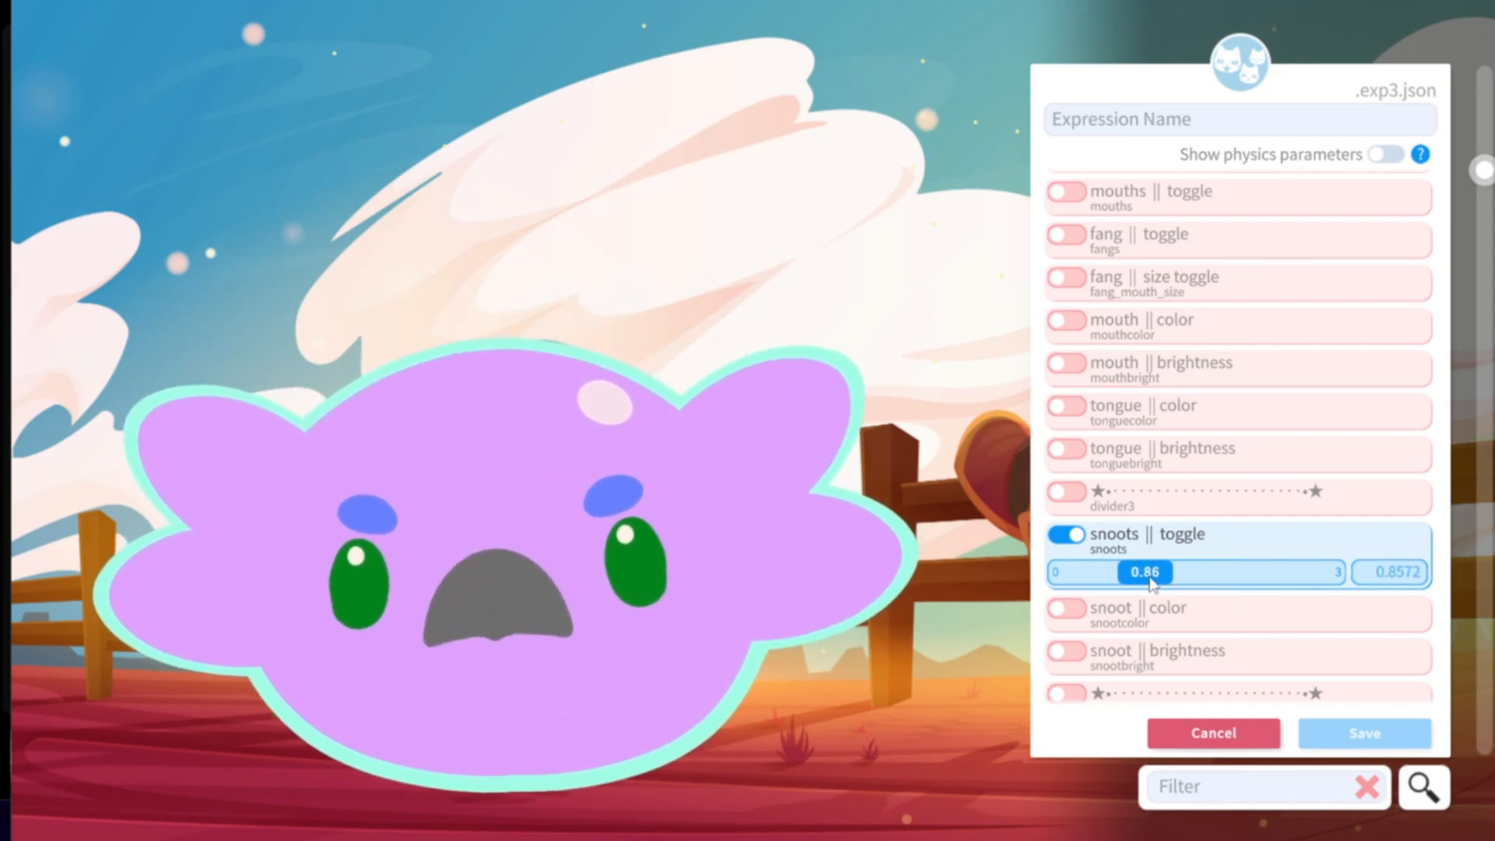
drag(1153, 582, 1354, 593)
scroll(1269, 514, up, 2)
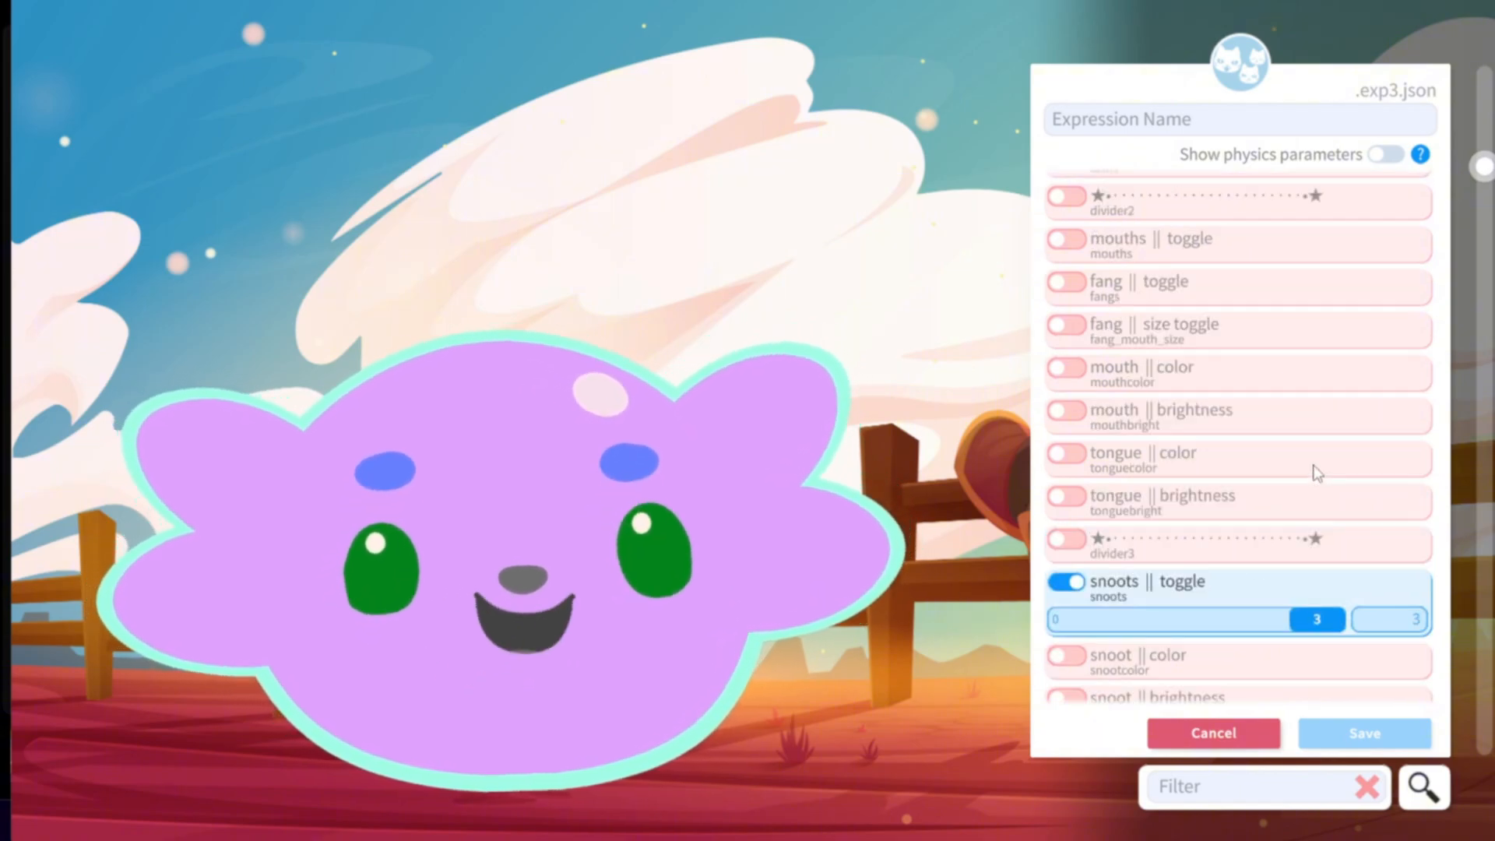
Turn the mouths toggle back on and enable the fang size toggle.
click(1066, 290)
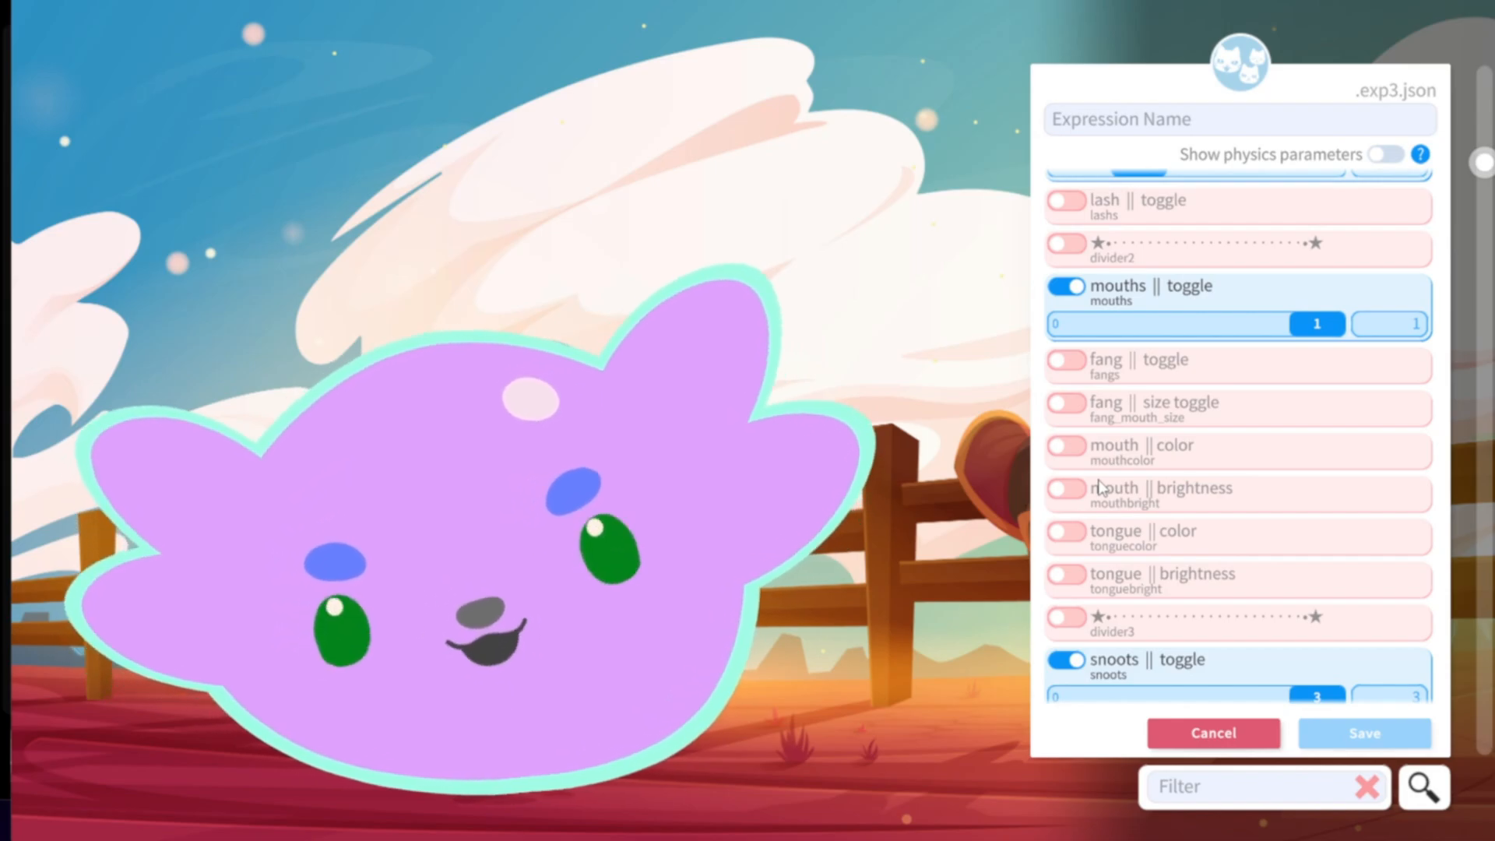
scroll(1094, 398, down, 1)
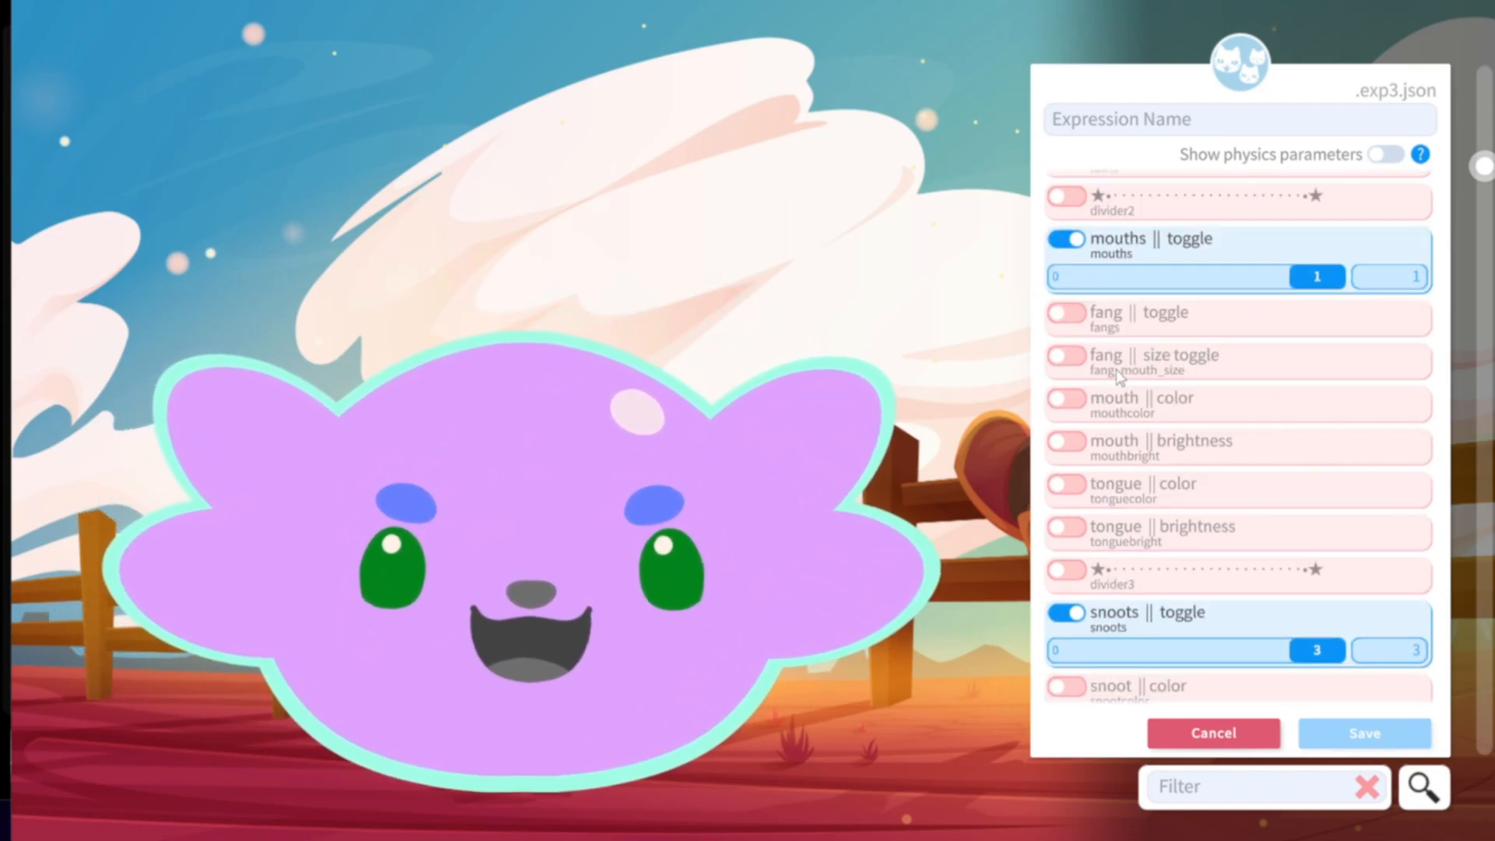
click(1067, 355)
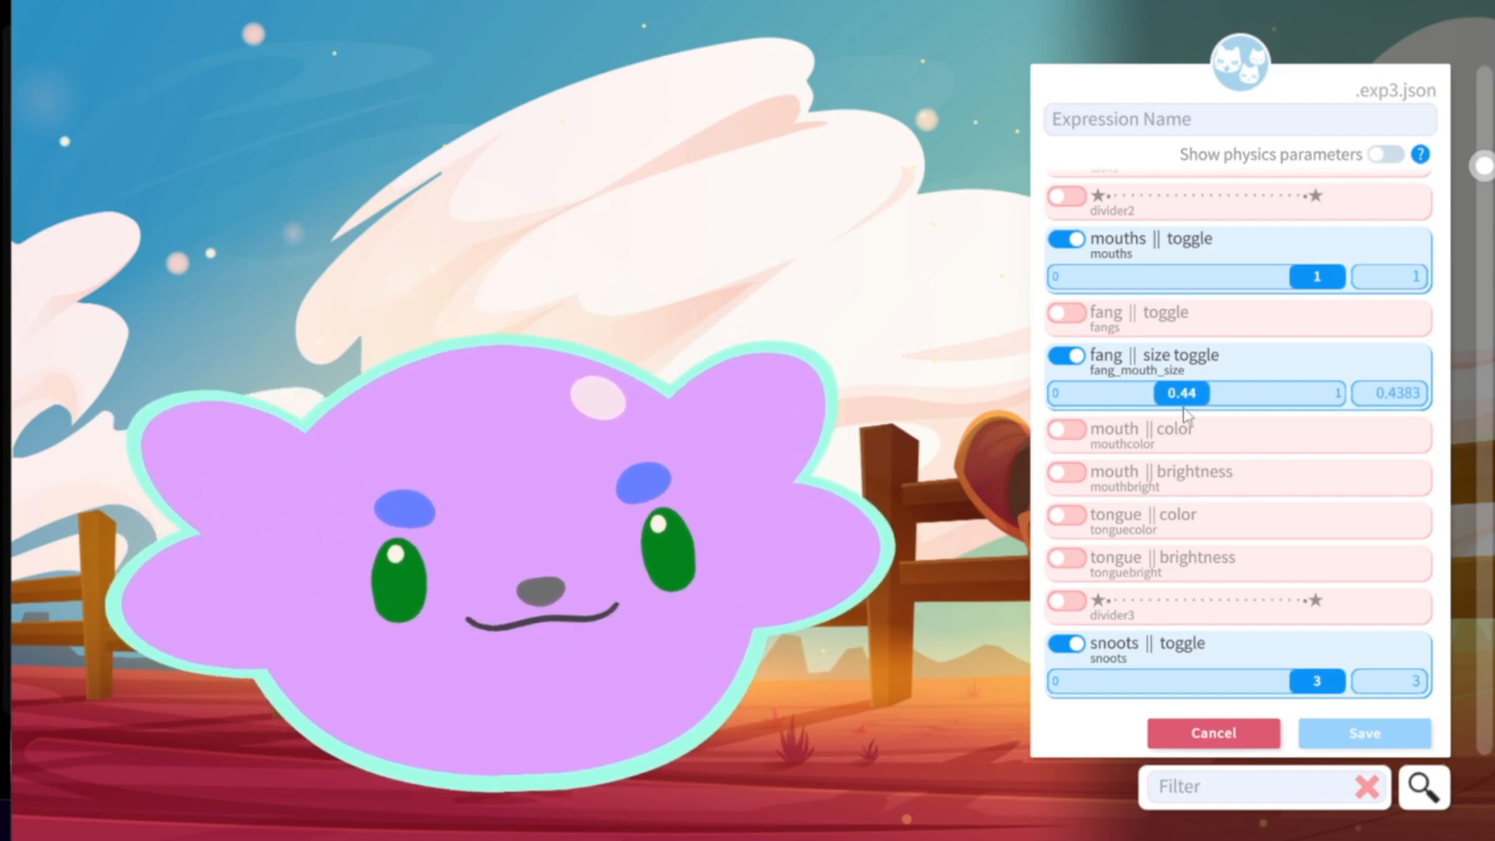
Enable the fang toggle, set the snoot brightness to 0.4 and the snoot color to 9.
click(1067, 313)
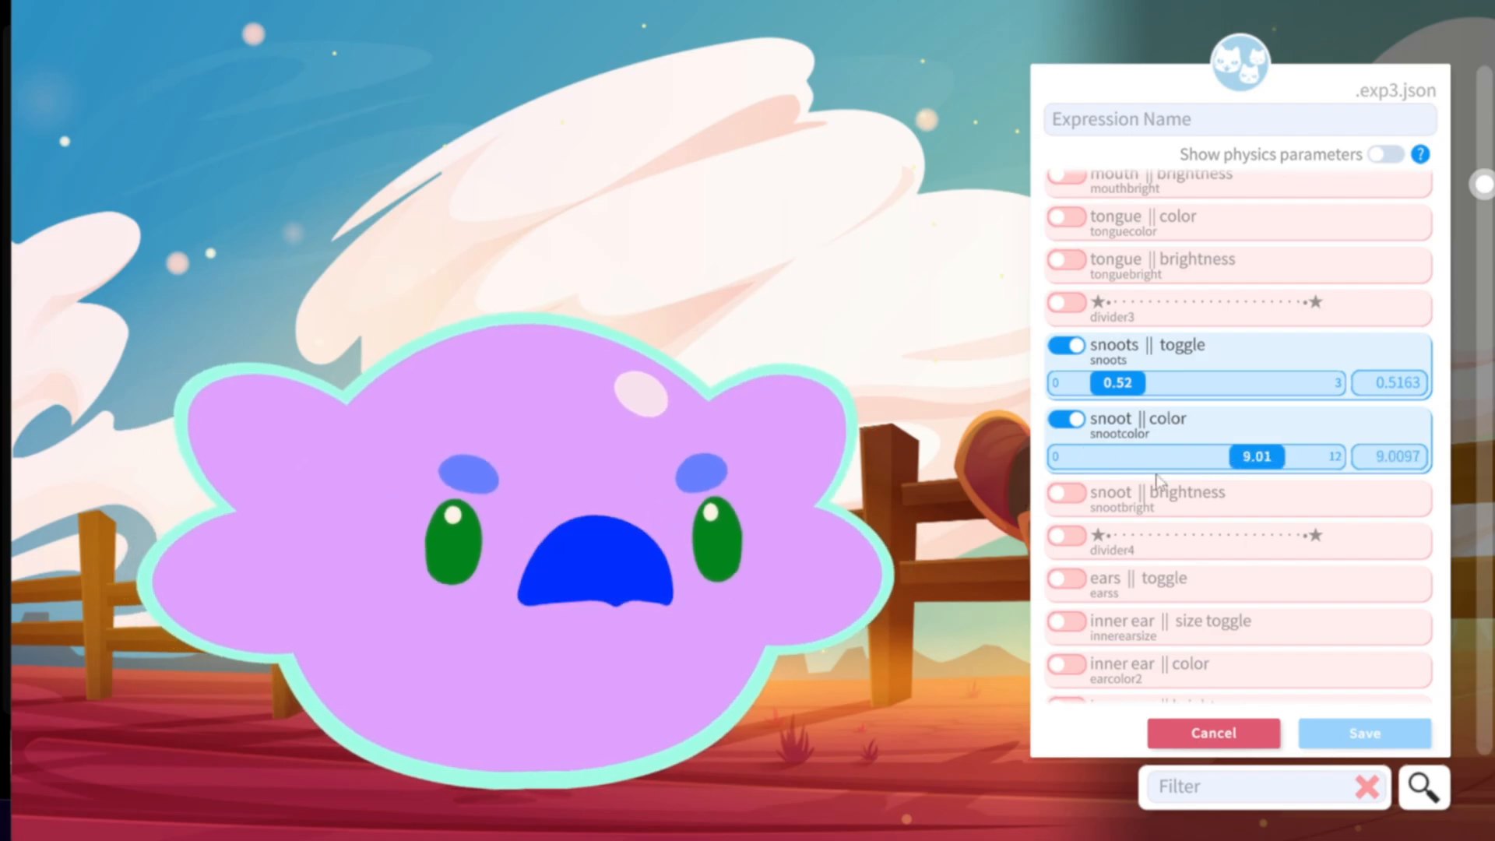
click(1067, 493)
drag(1196, 531, 1240, 530)
drag(1257, 456, 1245, 463)
text(9)
Enable the ears toggle at about 2.87 and set the inner ear size toggle to roughly the middle of its range.
scroll(1246, 483, down, 3)
click(1067, 420)
drag(1076, 457, 1191, 457)
click(1066, 351)
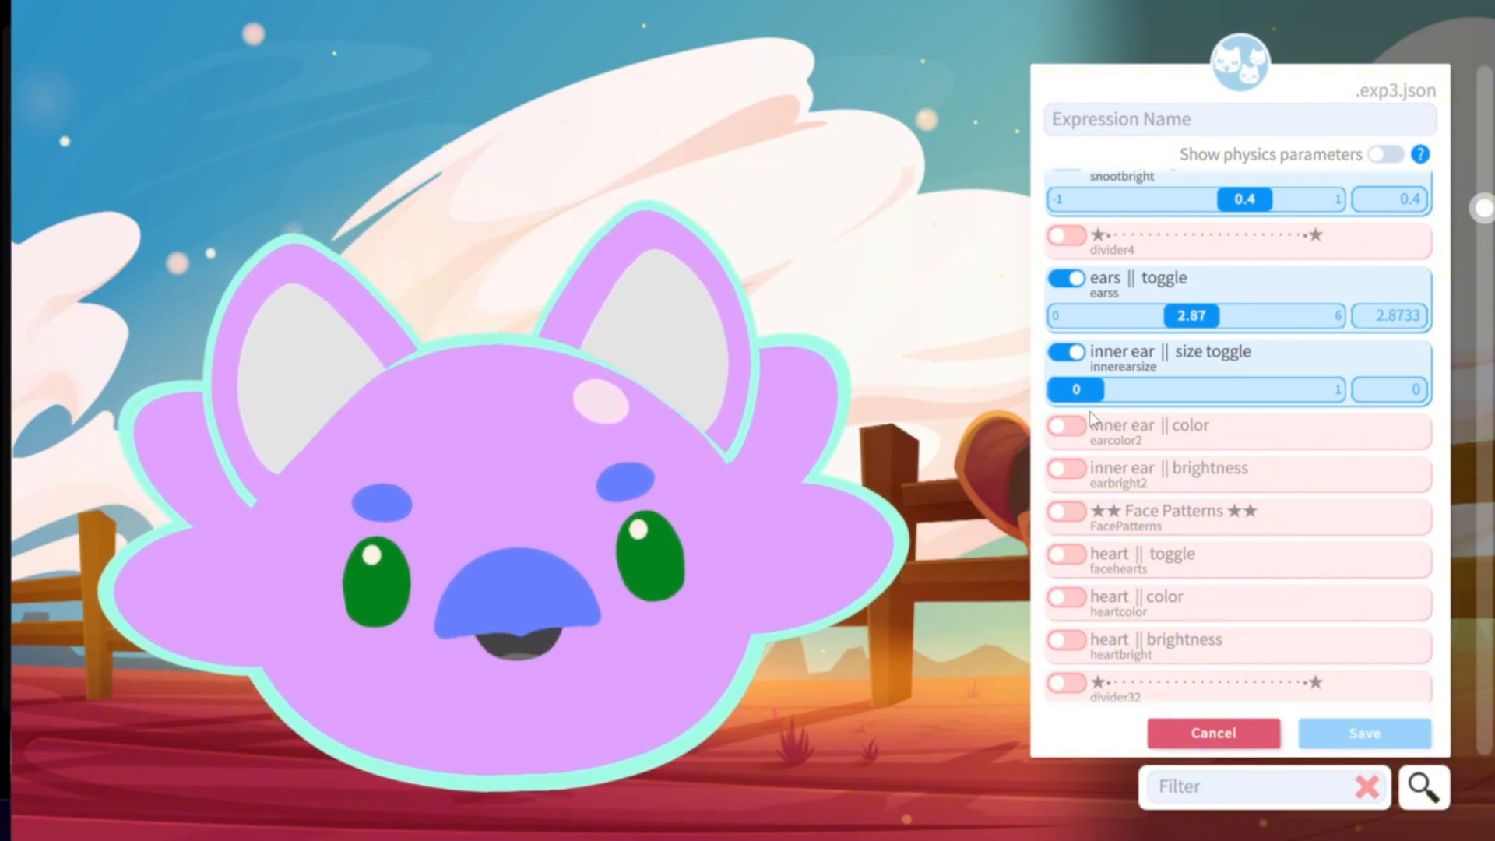
drag(1088, 389, 1369, 404)
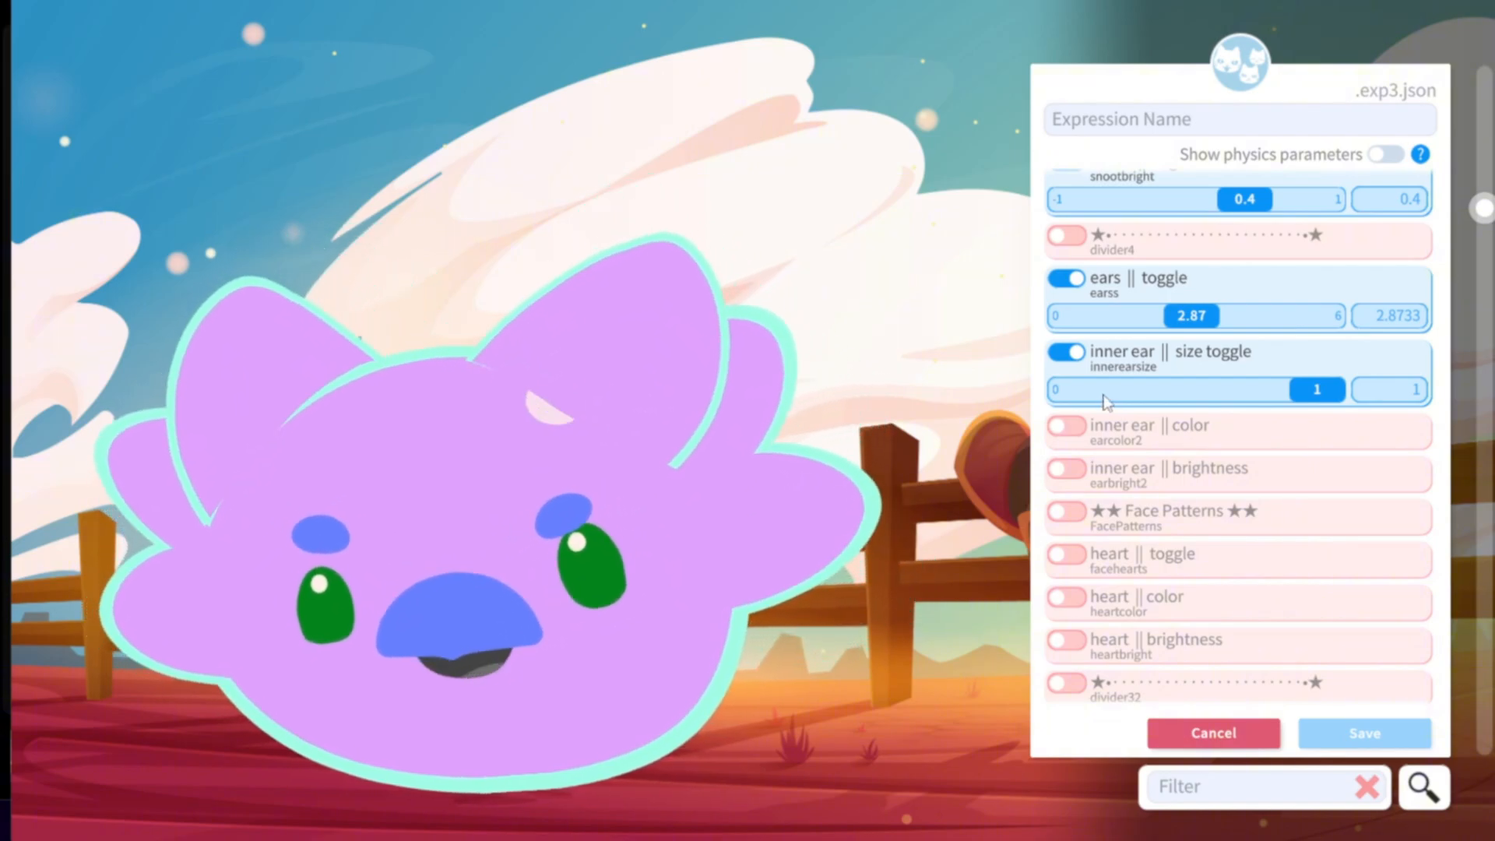
drag(1315, 389, 1199, 389)
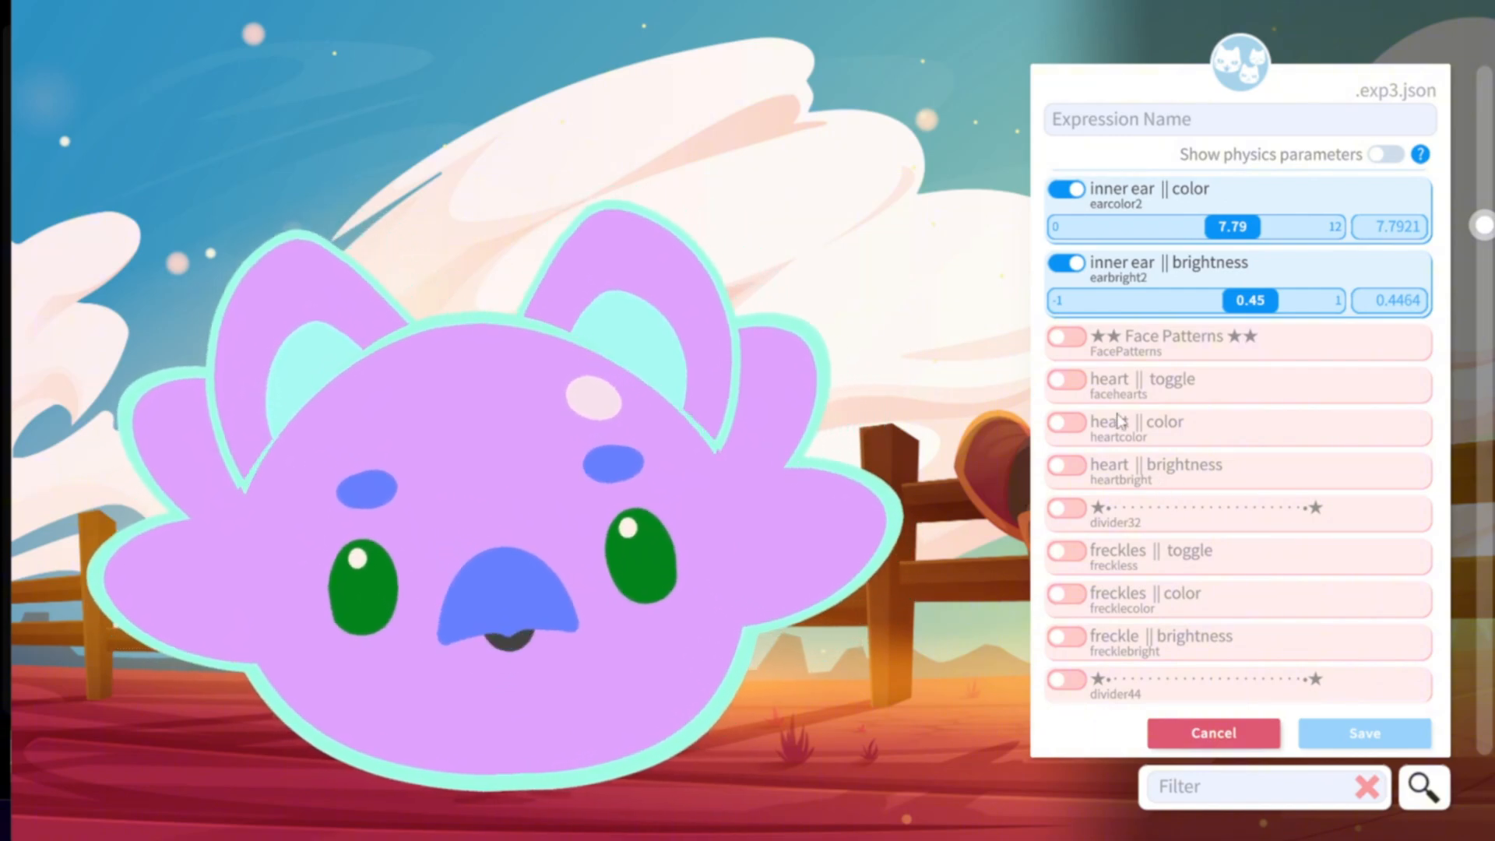
Try the heart toggle at about 1.58 with the heart color at about 6.33, and disable both.
scroll(1199, 580, down, 1)
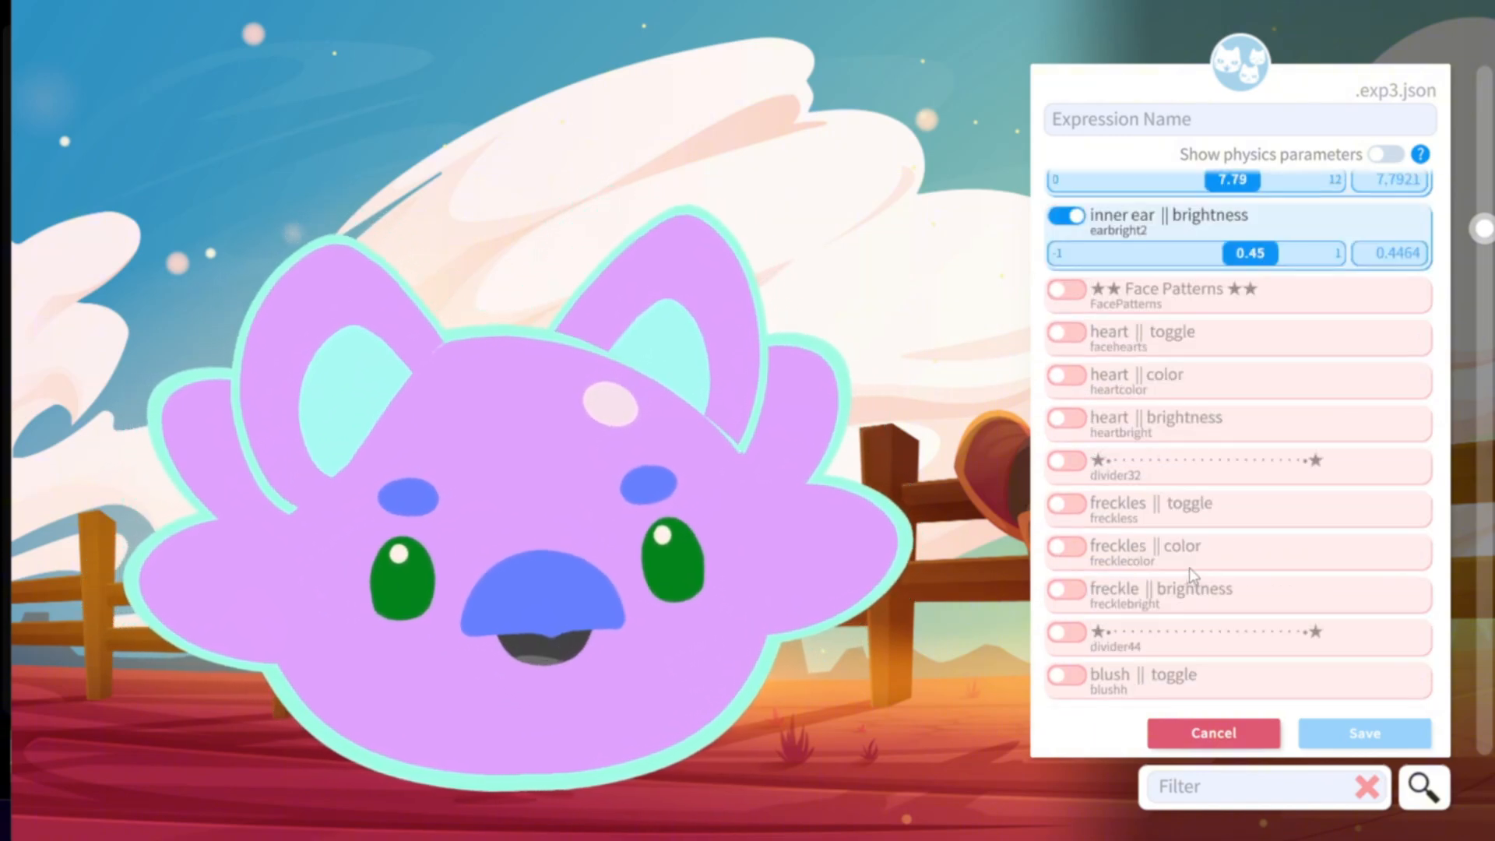
click(1071, 333)
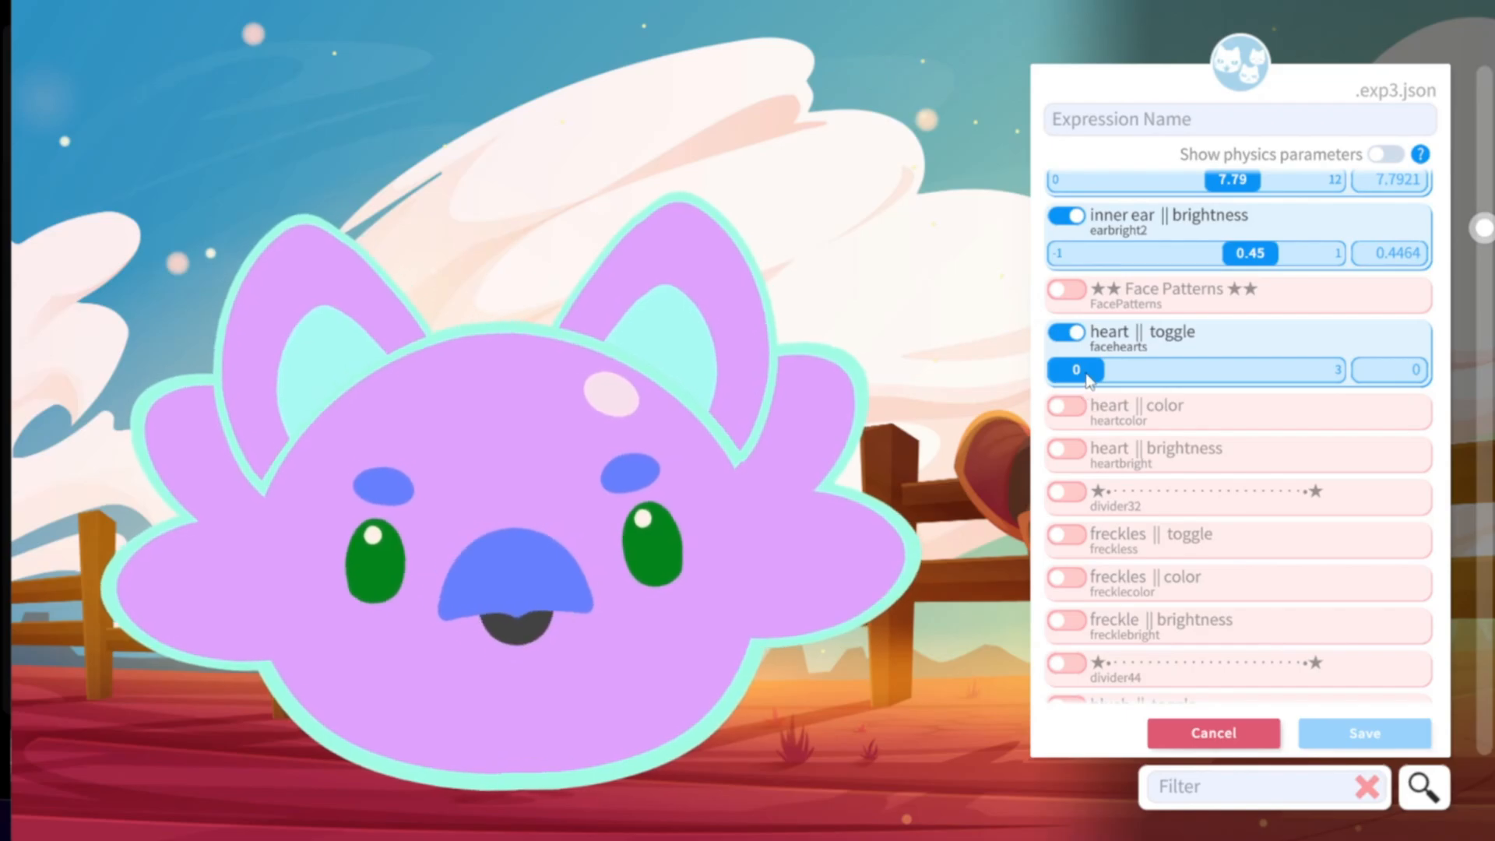
click(1068, 407)
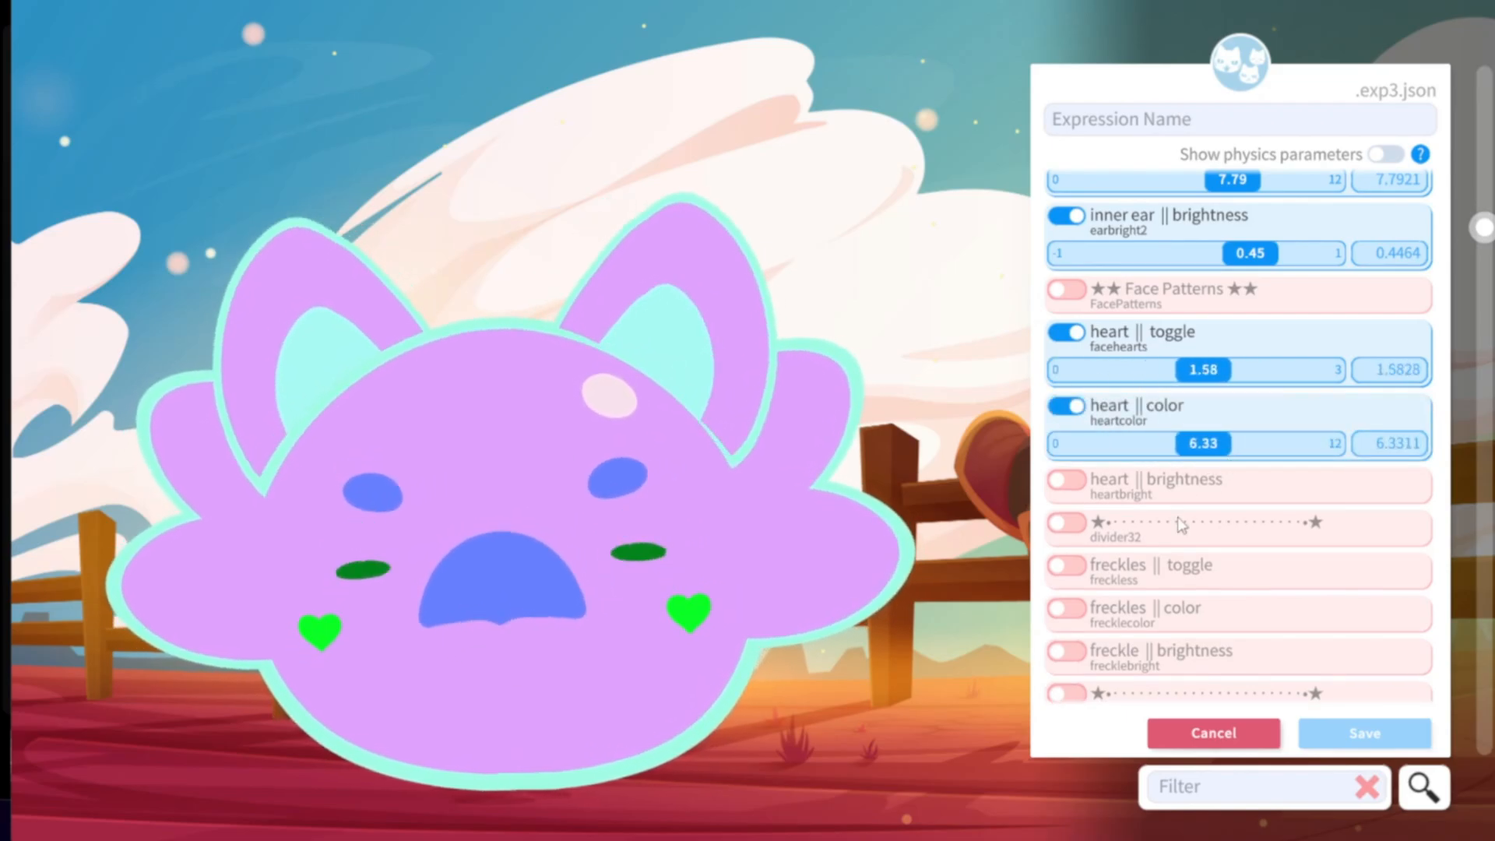
scroll(1181, 526, down, 1)
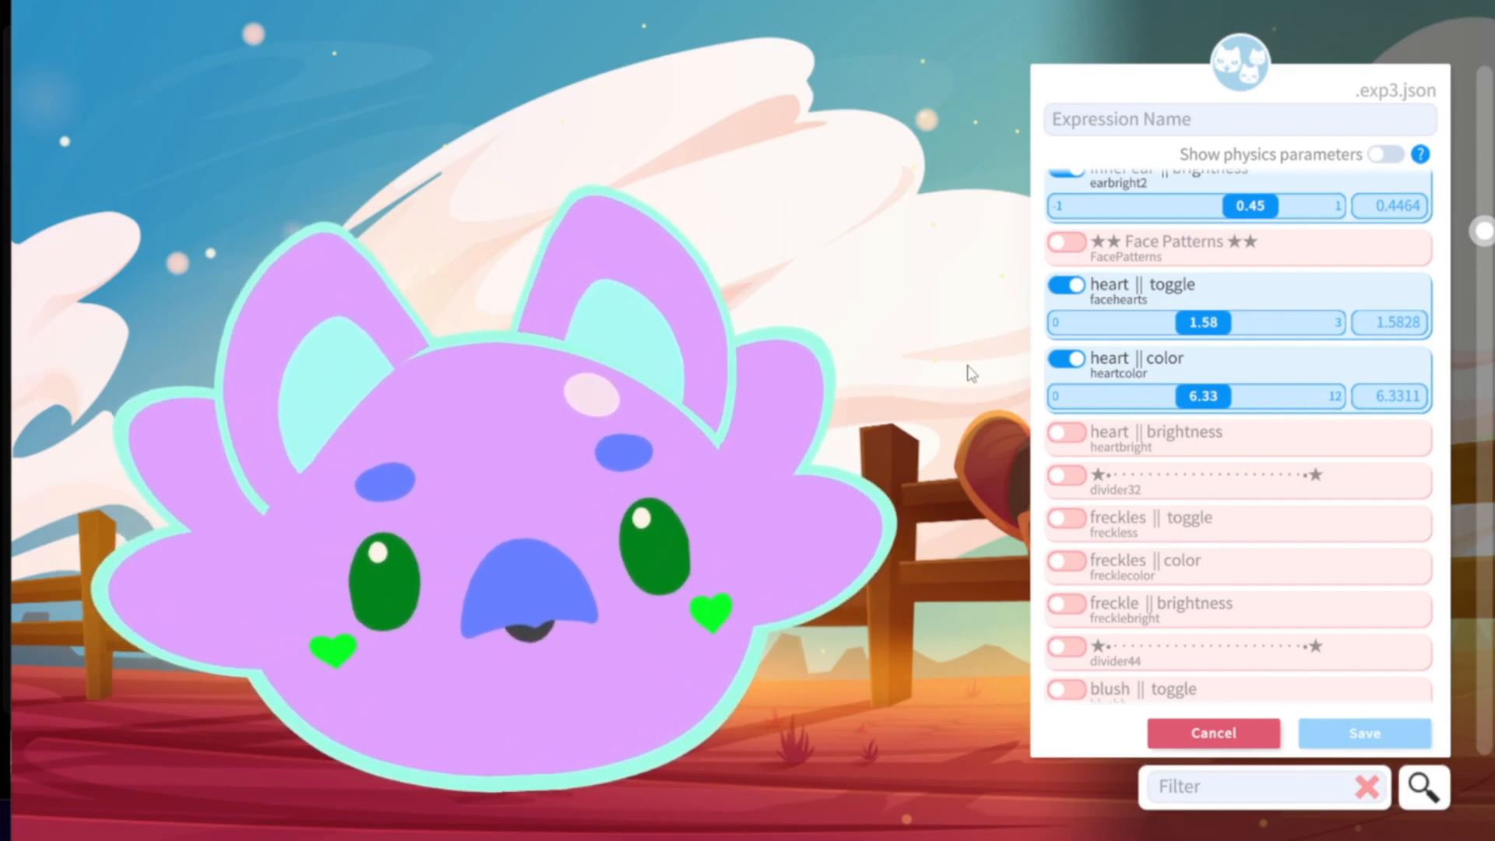
click(1066, 285)
click(1066, 328)
Enable the freckles toggle at 1 with a purple freckles color and enable the freckle brightness.
scroll(1134, 414, down, 3)
click(1066, 354)
click(1066, 428)
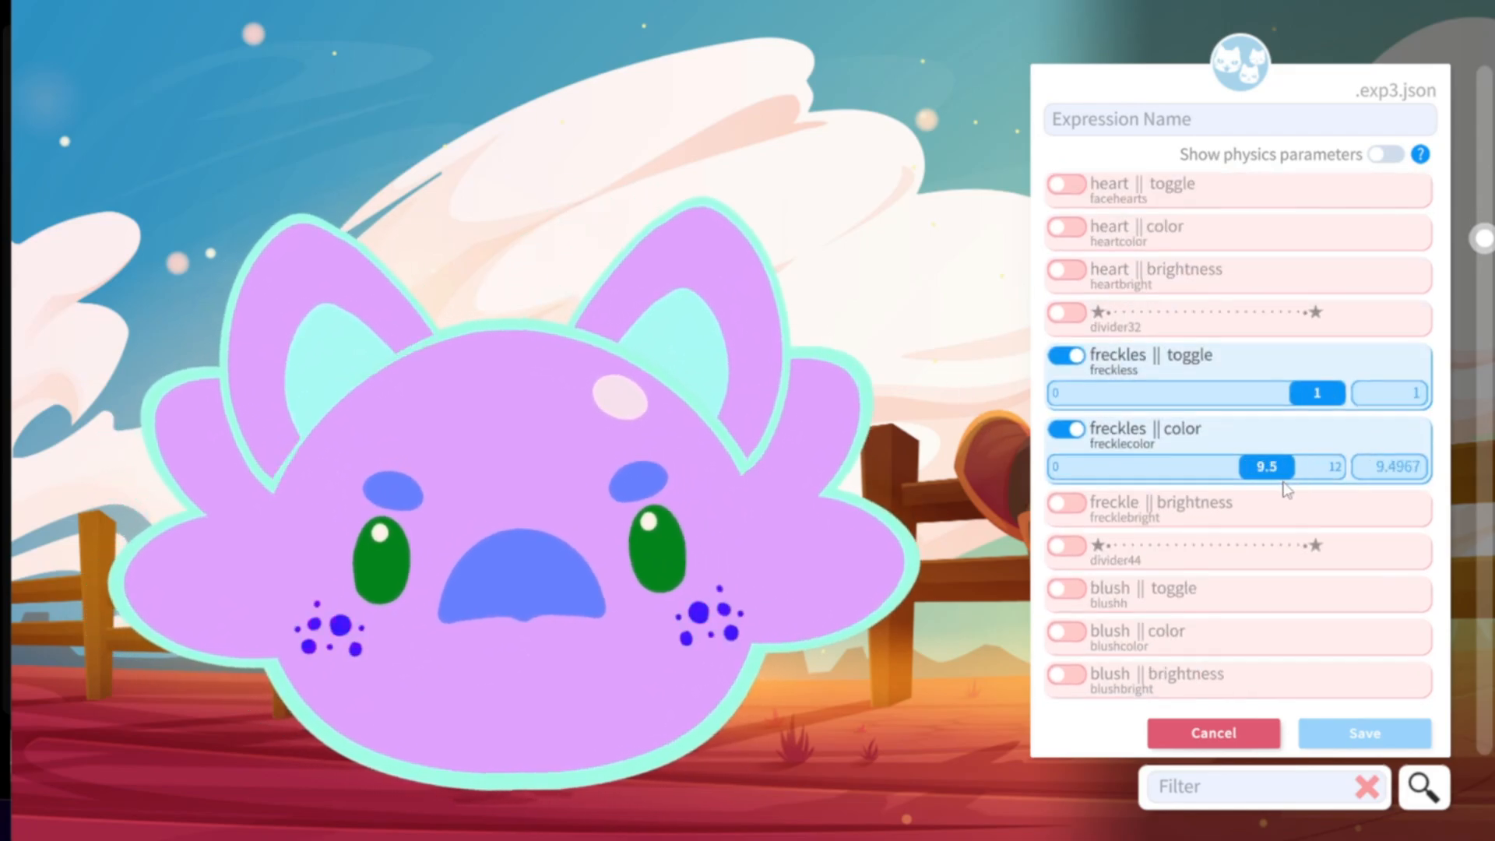
click(1066, 503)
Enable a pale blue blush with raised blush brightness and set the head shine toggle to 1.
scroll(1168, 561, down, 6)
click(1065, 383)
click(1066, 531)
drag(1196, 568, 1268, 569)
scroll(1246, 506, down, 5)
click(1066, 221)
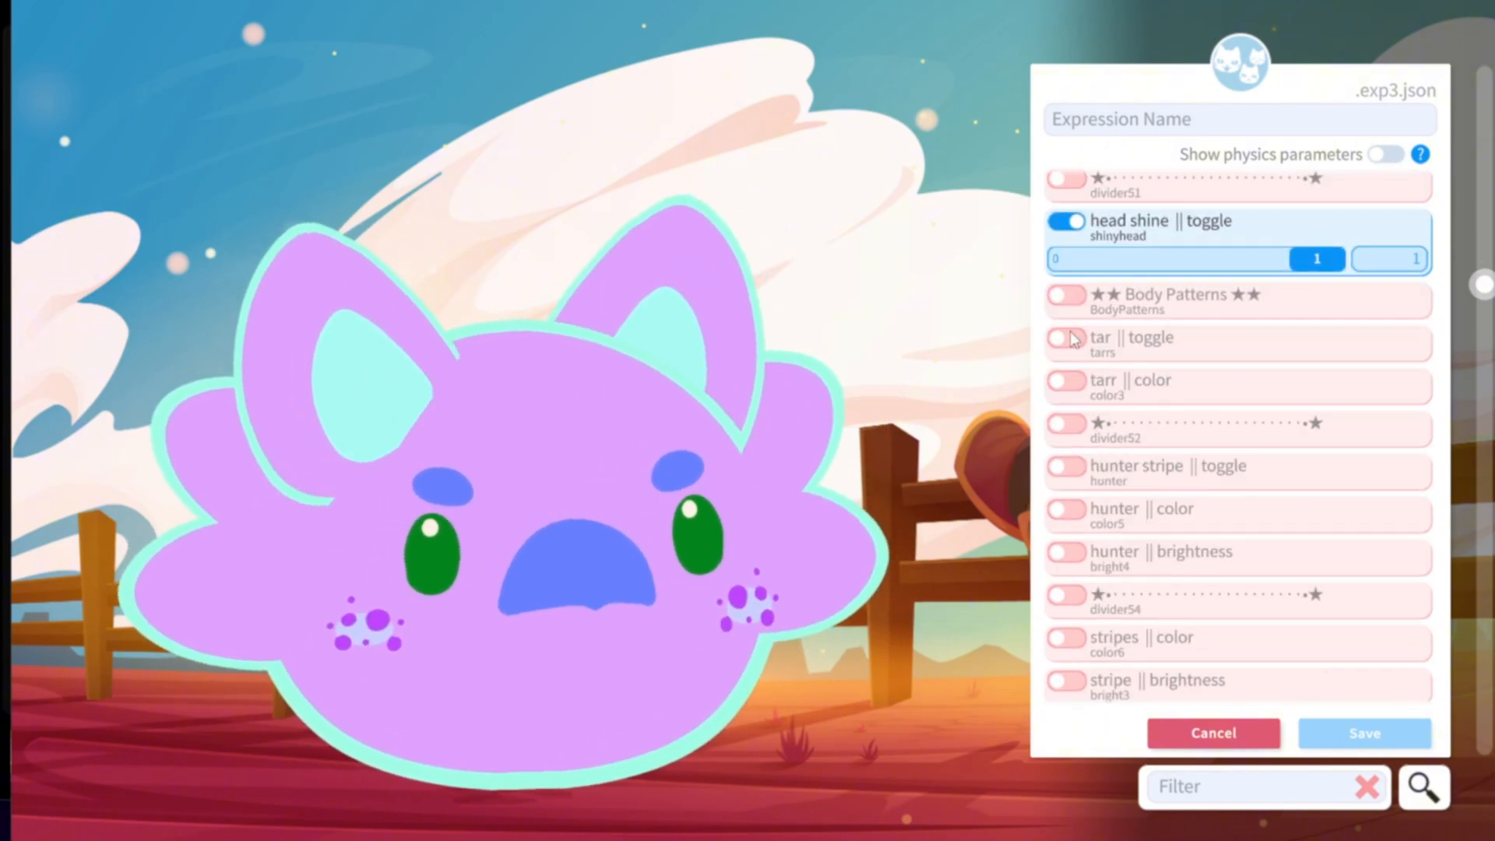
Try the tar and hunter stripe body patterns, and turn them off.
click(1066, 337)
drag(1074, 375, 1312, 376)
click(1066, 412)
click(1066, 372)
click(1065, 372)
Try the side stripes toggle at 1 with the stripes color at about 5.7, and disable both.
scroll(1246, 436, down, 4)
click(1066, 354)
click(1066, 513)
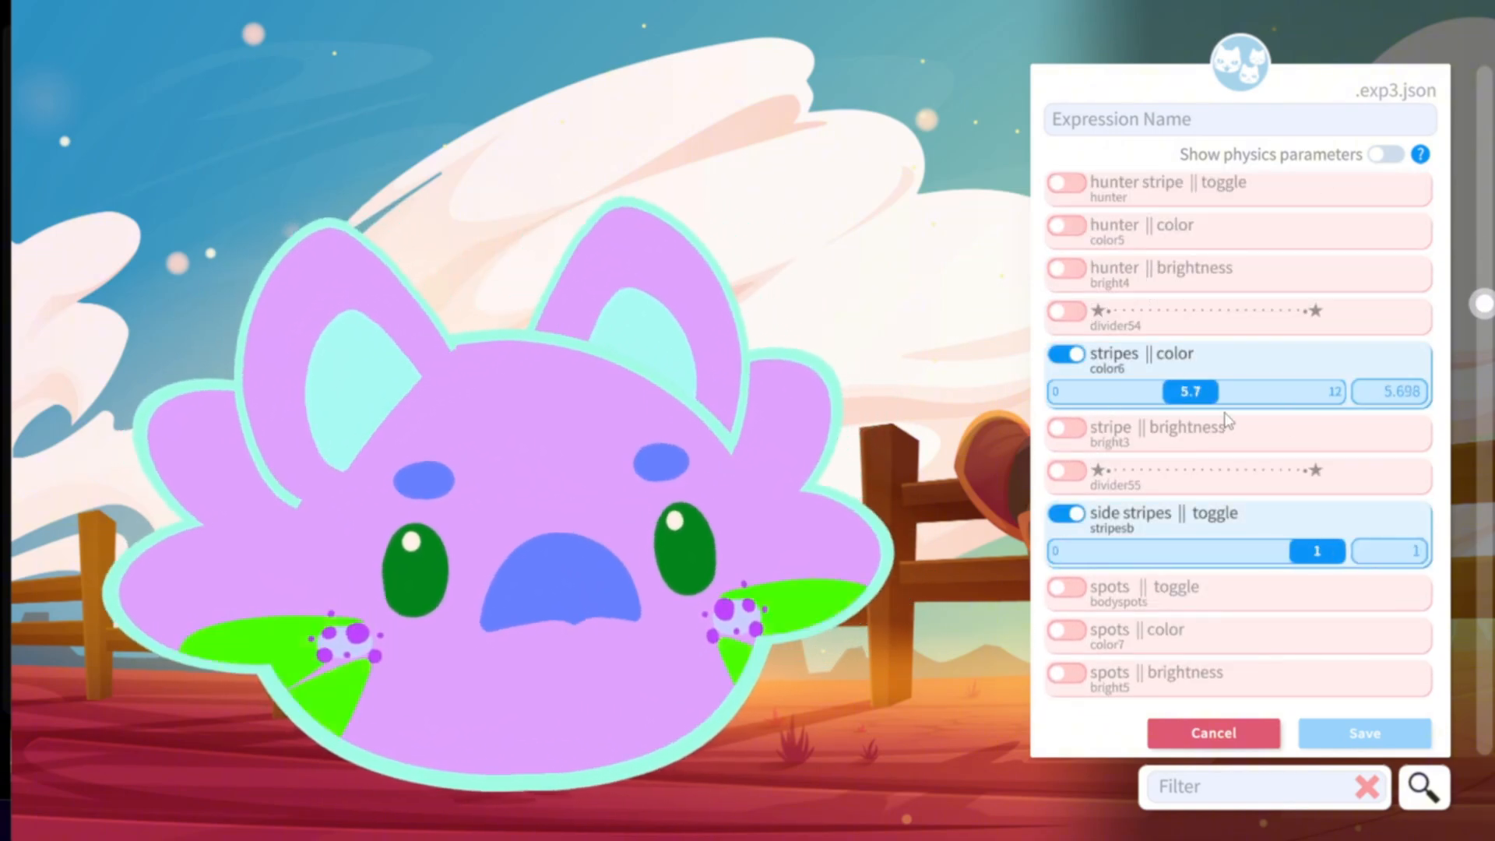
click(1065, 354)
click(1065, 482)
Try the spots toggle and further body patterns listed before the circle pattern, and disable them.
scroll(1082, 467, down, 2)
click(1065, 431)
click(1066, 431)
scroll(1090, 483, down, 2)
click(1065, 458)
click(1066, 489)
drag(1076, 527, 1368, 510)
click(1066, 471)
Try the circle toggle at about 1.52, and replace it with the bell toggle at its maximum.
click(1066, 454)
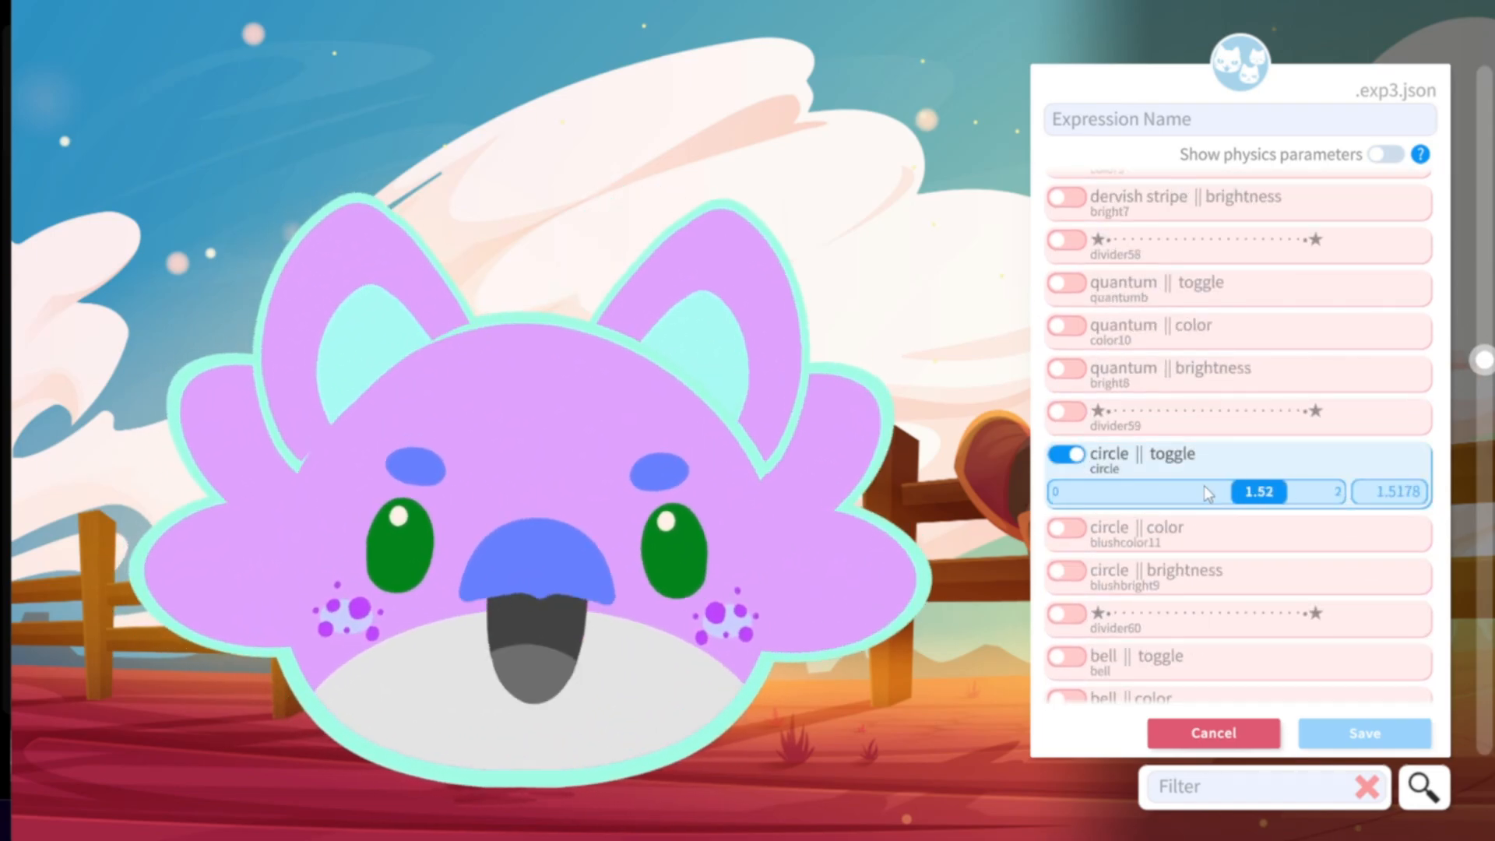
scroll(1074, 474, down, 4)
click(1069, 469)
click(1066, 263)
drag(1079, 475, 1372, 500)
Disable the bell toggle and try the heart belly toggle at 1.
scroll(1090, 482, down, 3)
click(1066, 497)
click(1066, 294)
drag(1086, 506, 1145, 509)
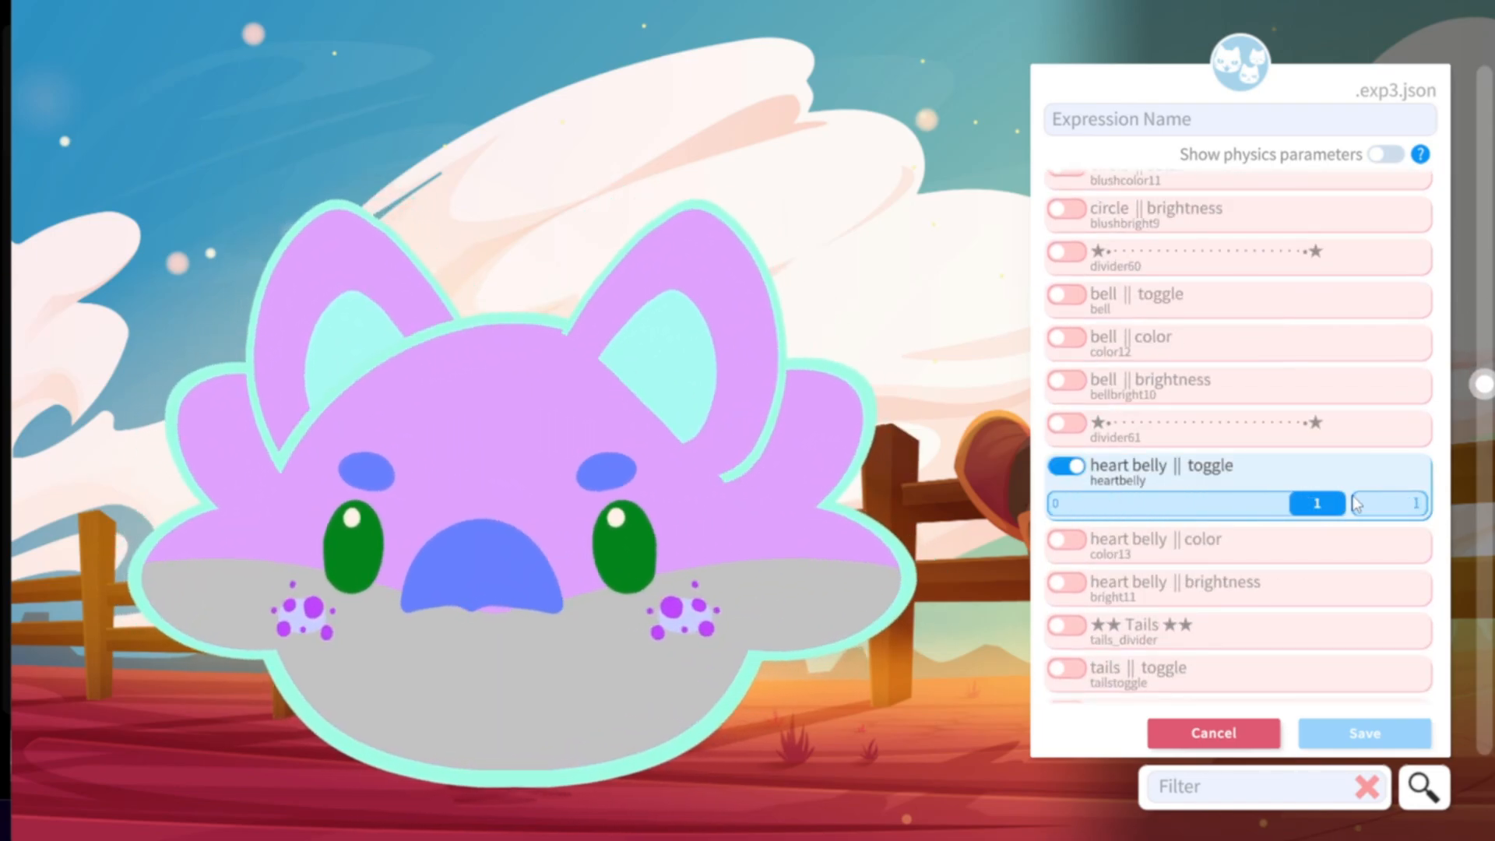
Try a heart belly color of about 11.54 with an adjusted brightness, and disable all heart belly parameters.
click(1066, 539)
drag(1078, 578, 1285, 578)
click(1066, 613)
drag(1207, 652, 1258, 654)
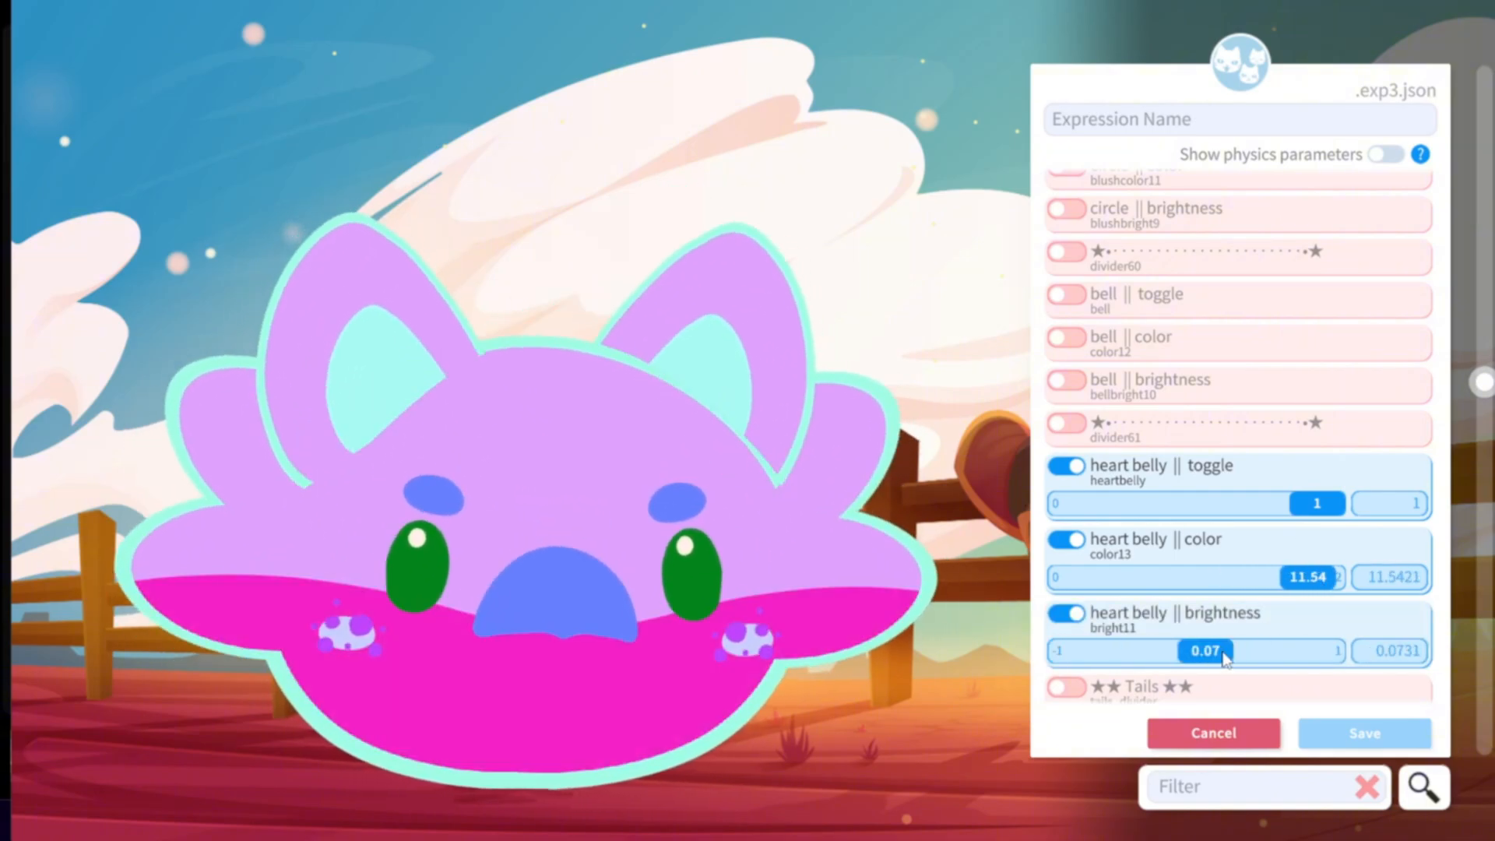
click(1066, 614)
click(1066, 539)
click(1066, 466)
Try the tail spots toggle at 1 with the tail spots color at about 8.81, and disable both.
scroll(1131, 510, down, 3)
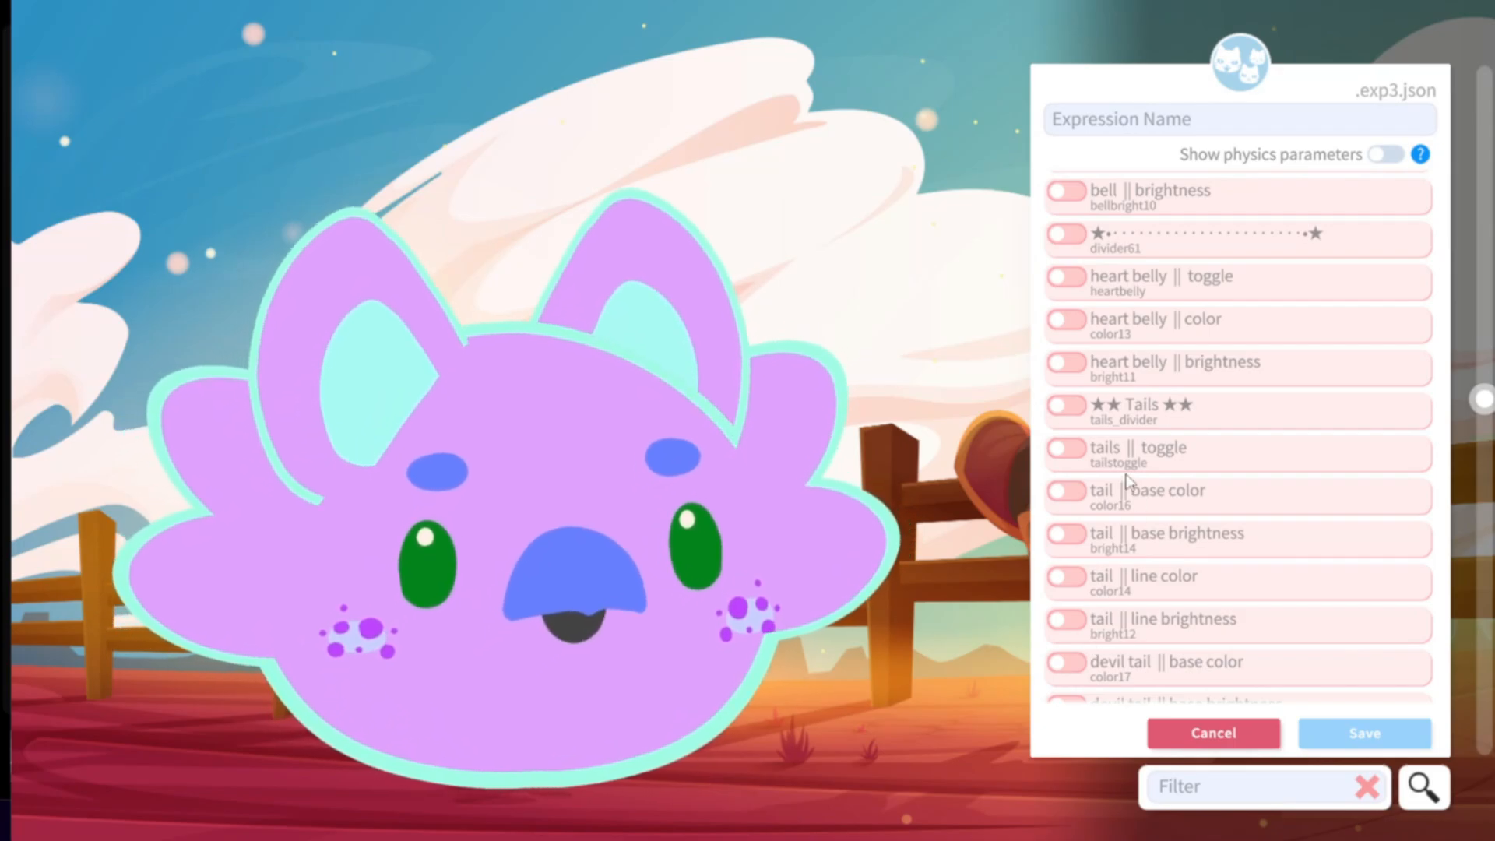
scroll(1150, 563, down, 1)
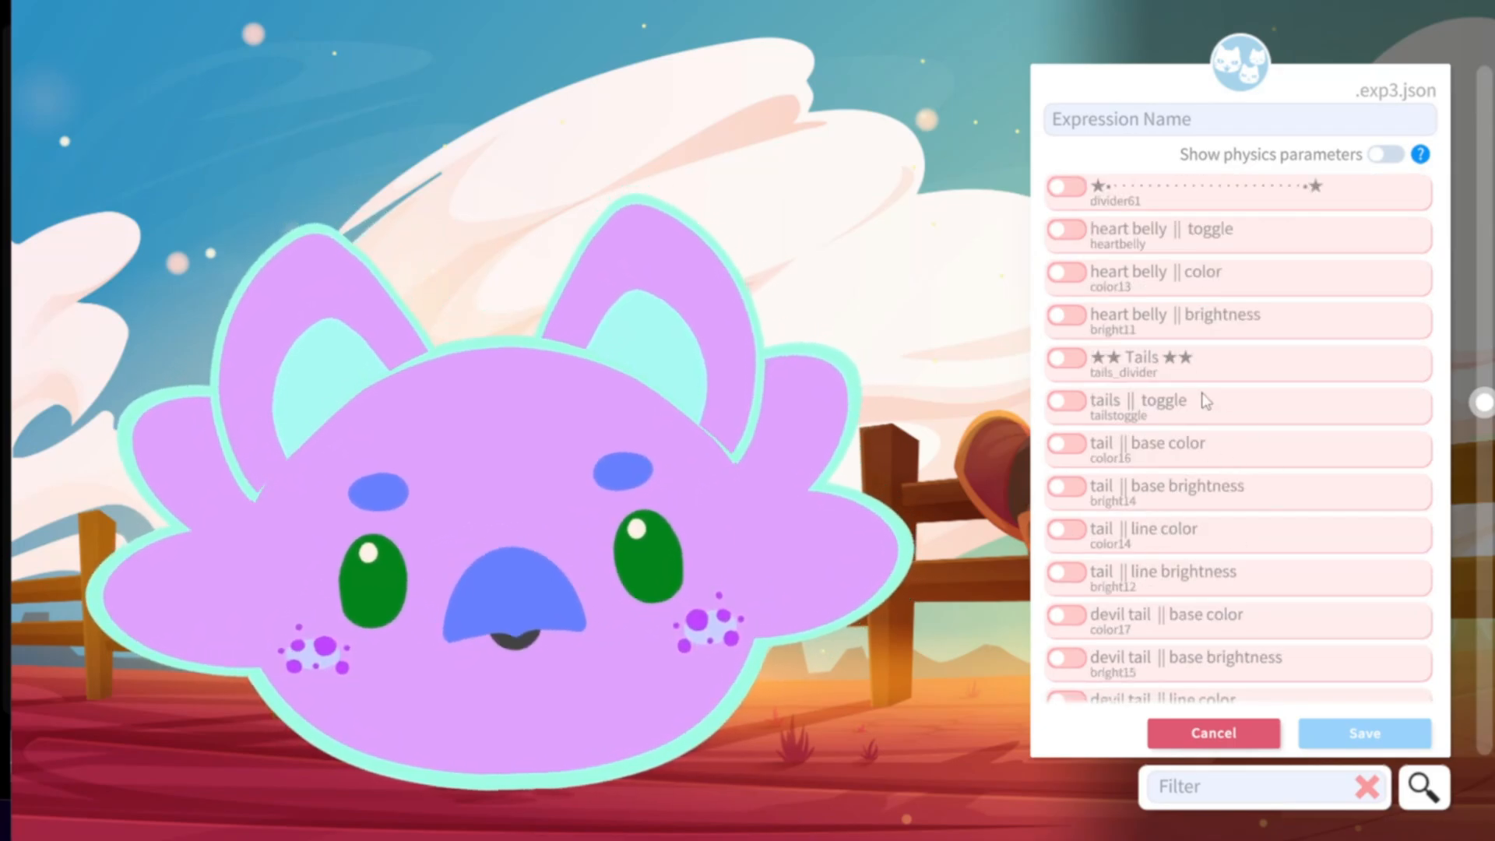
scroll(1213, 605, down, 3)
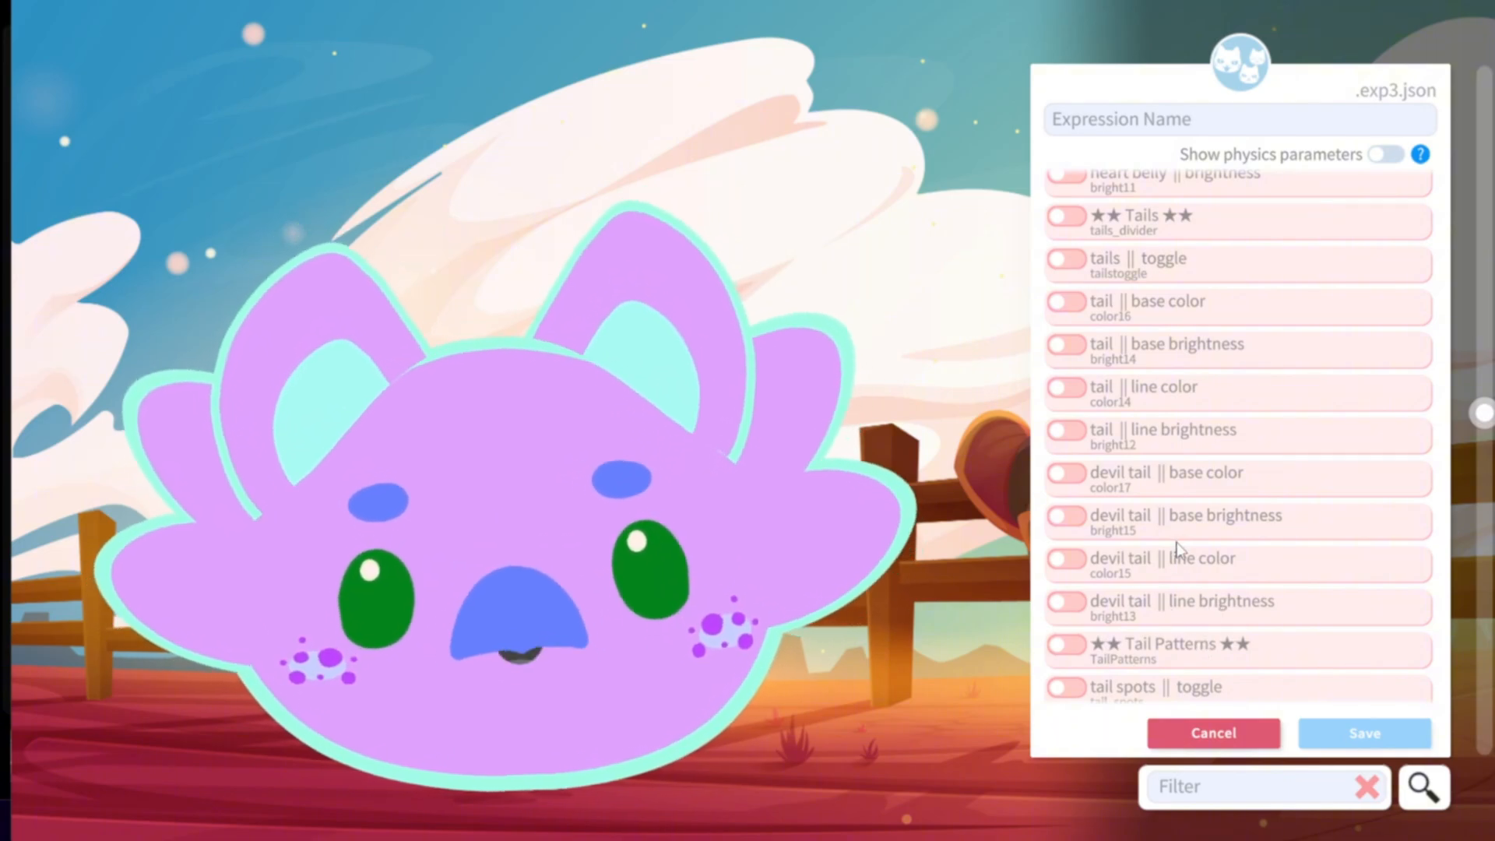
scroll(1151, 311, up, 1)
scroll(1174, 523, down, 4)
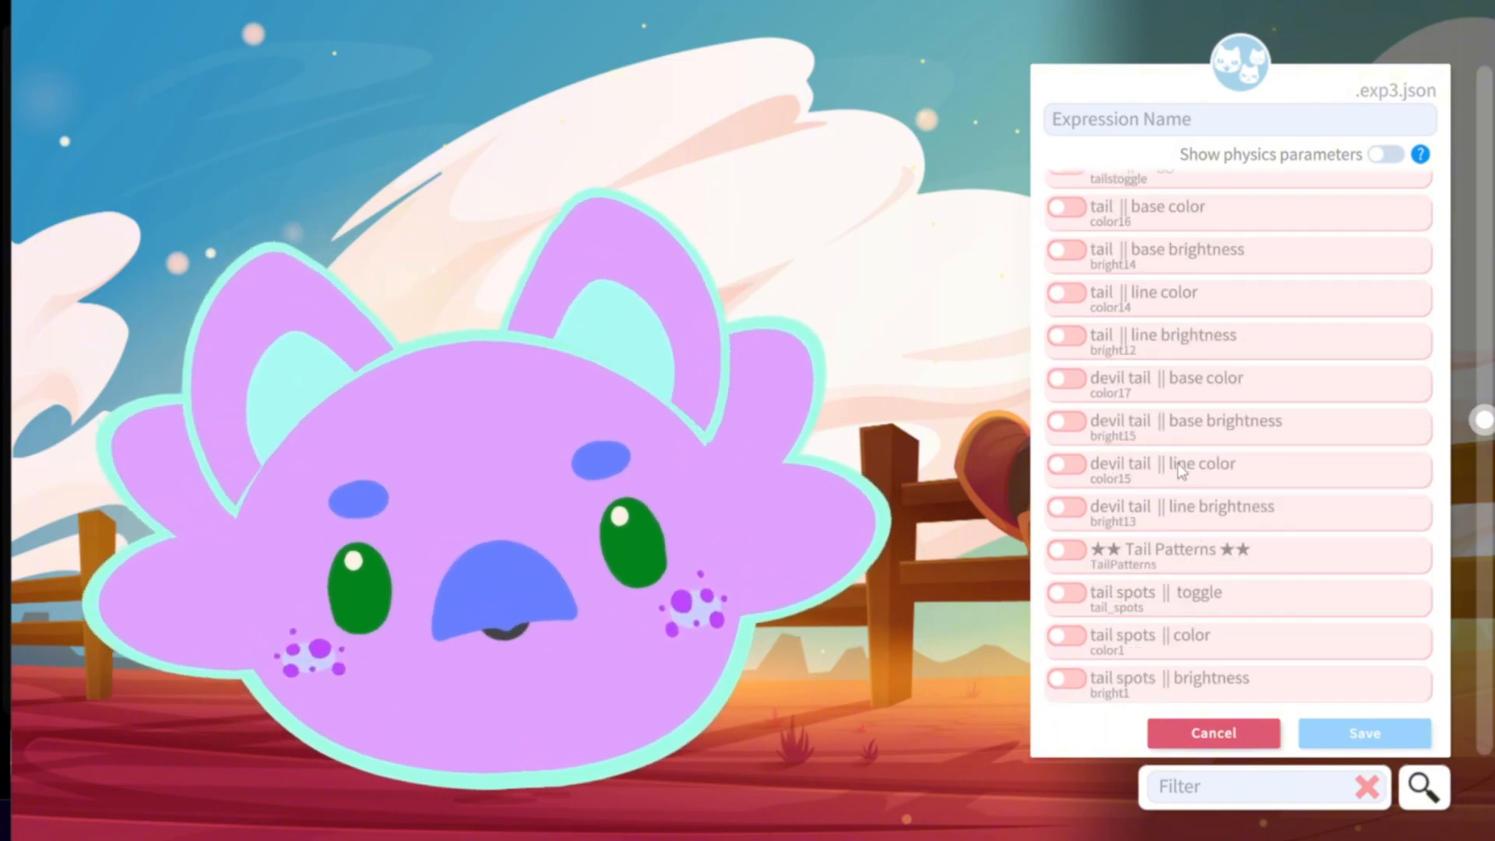
click(1068, 547)
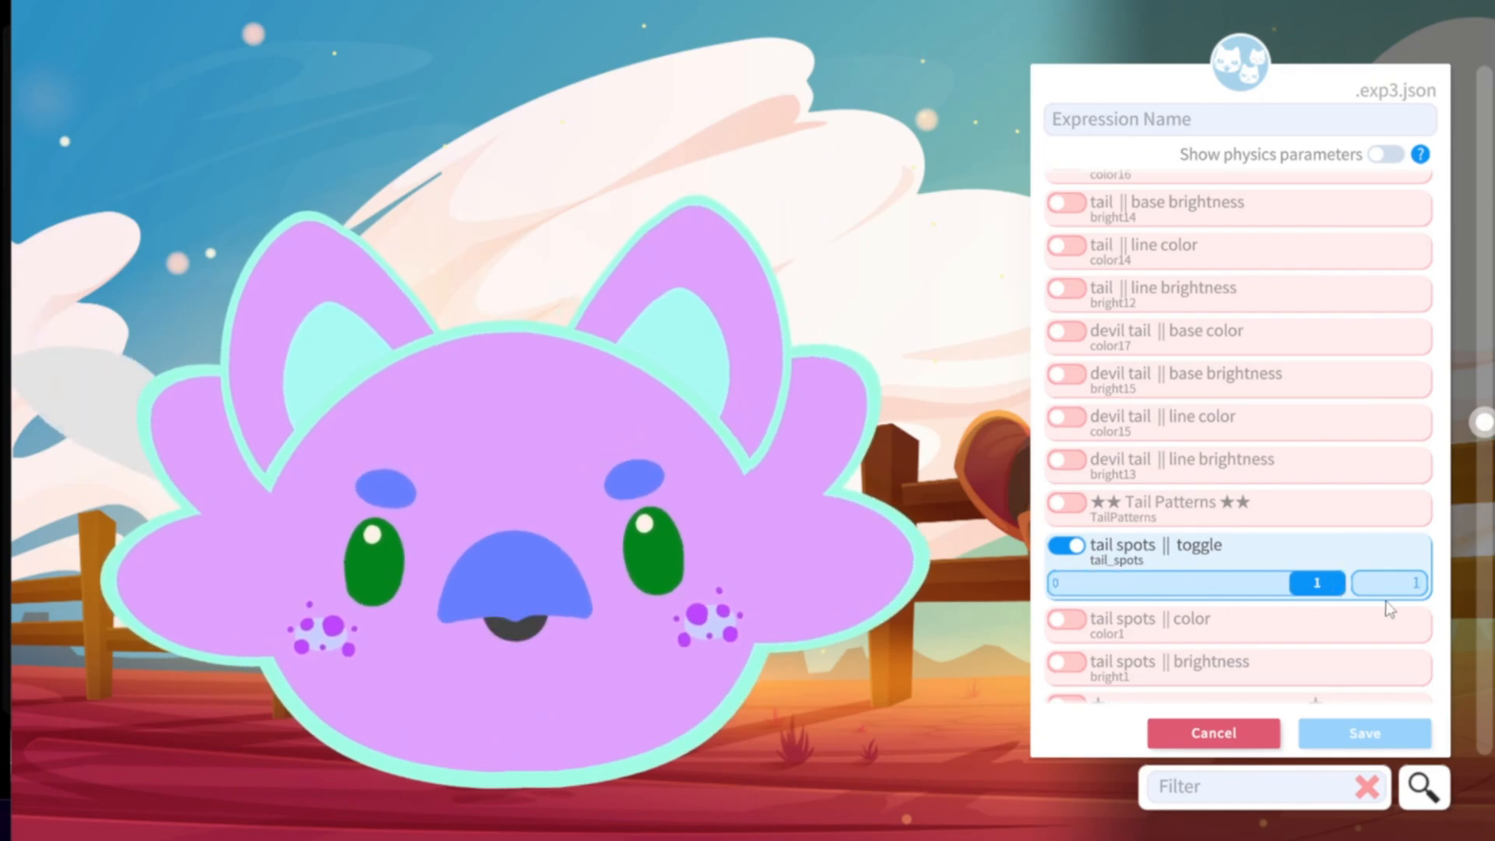
click(1066, 621)
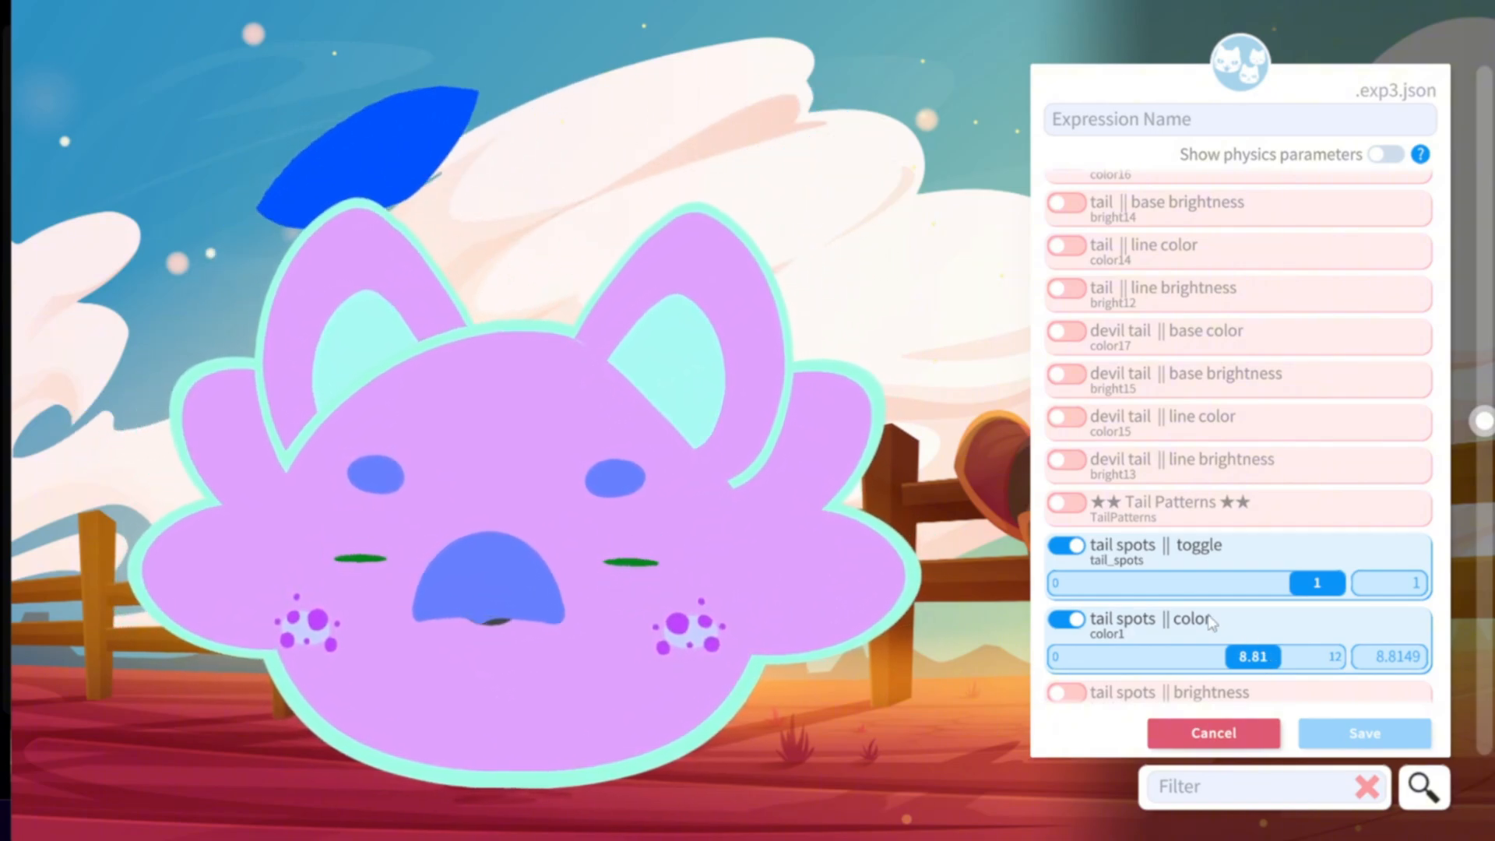
click(1066, 545)
click(1066, 588)
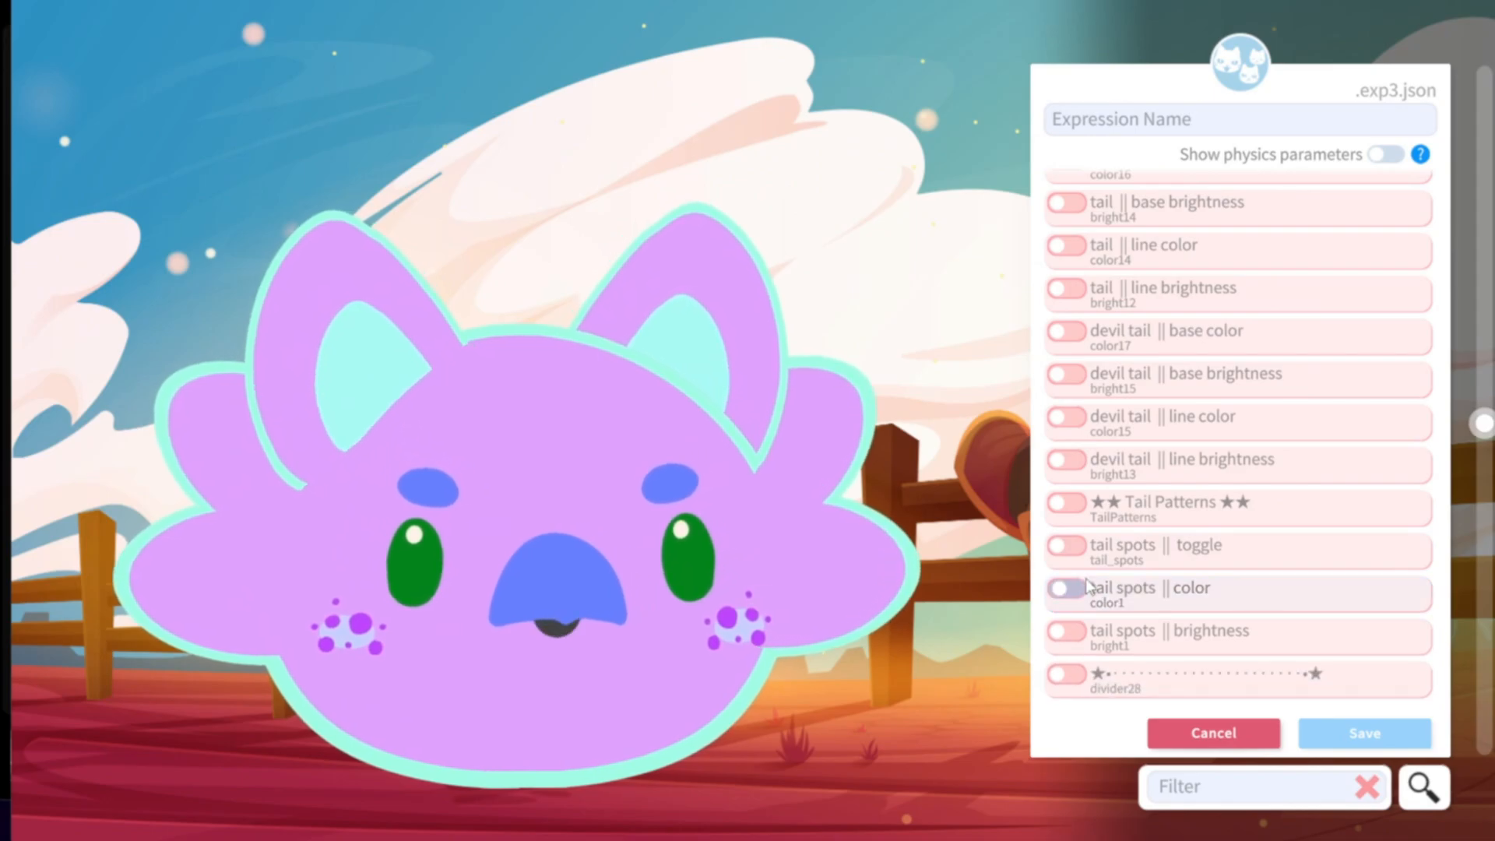
Enable the tails toggle, trying about 3.05 before setting it to about 2.21.
scroll(1189, 539, up, 3)
click(1066, 306)
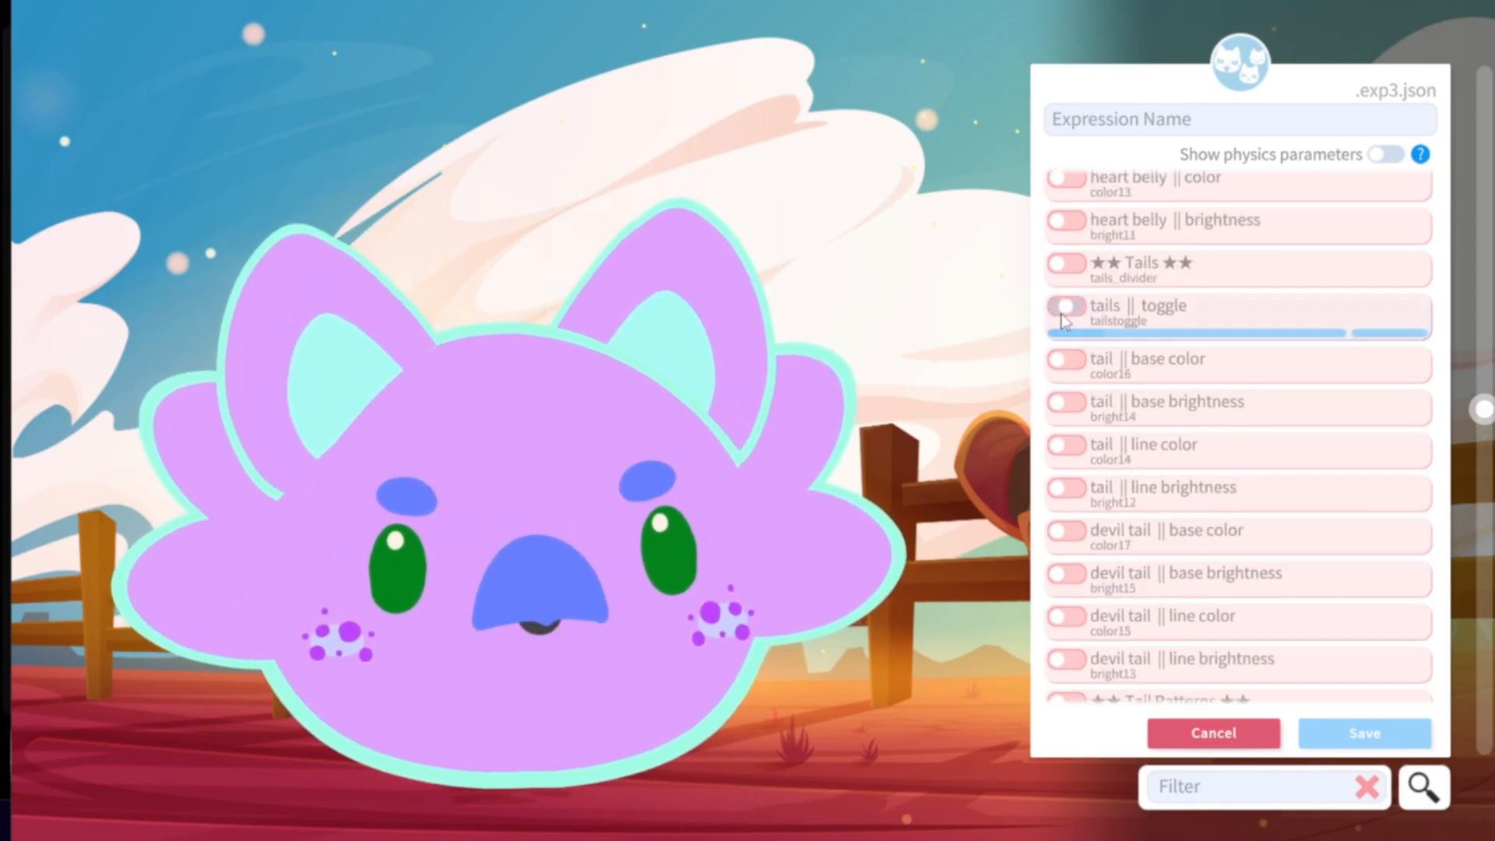
drag(1074, 343, 1277, 352)
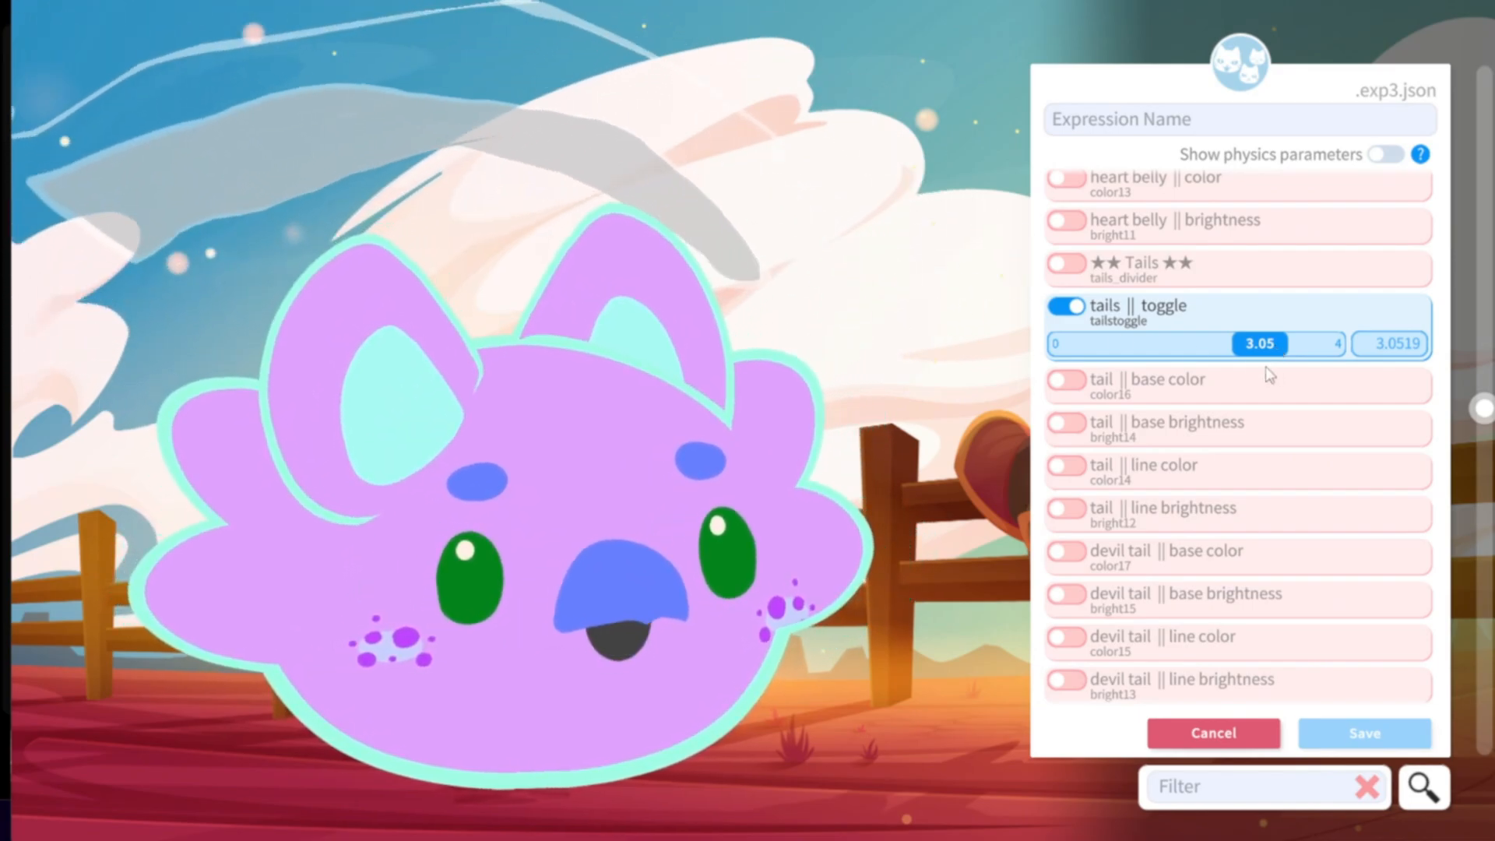
drag(1269, 346, 1252, 350)
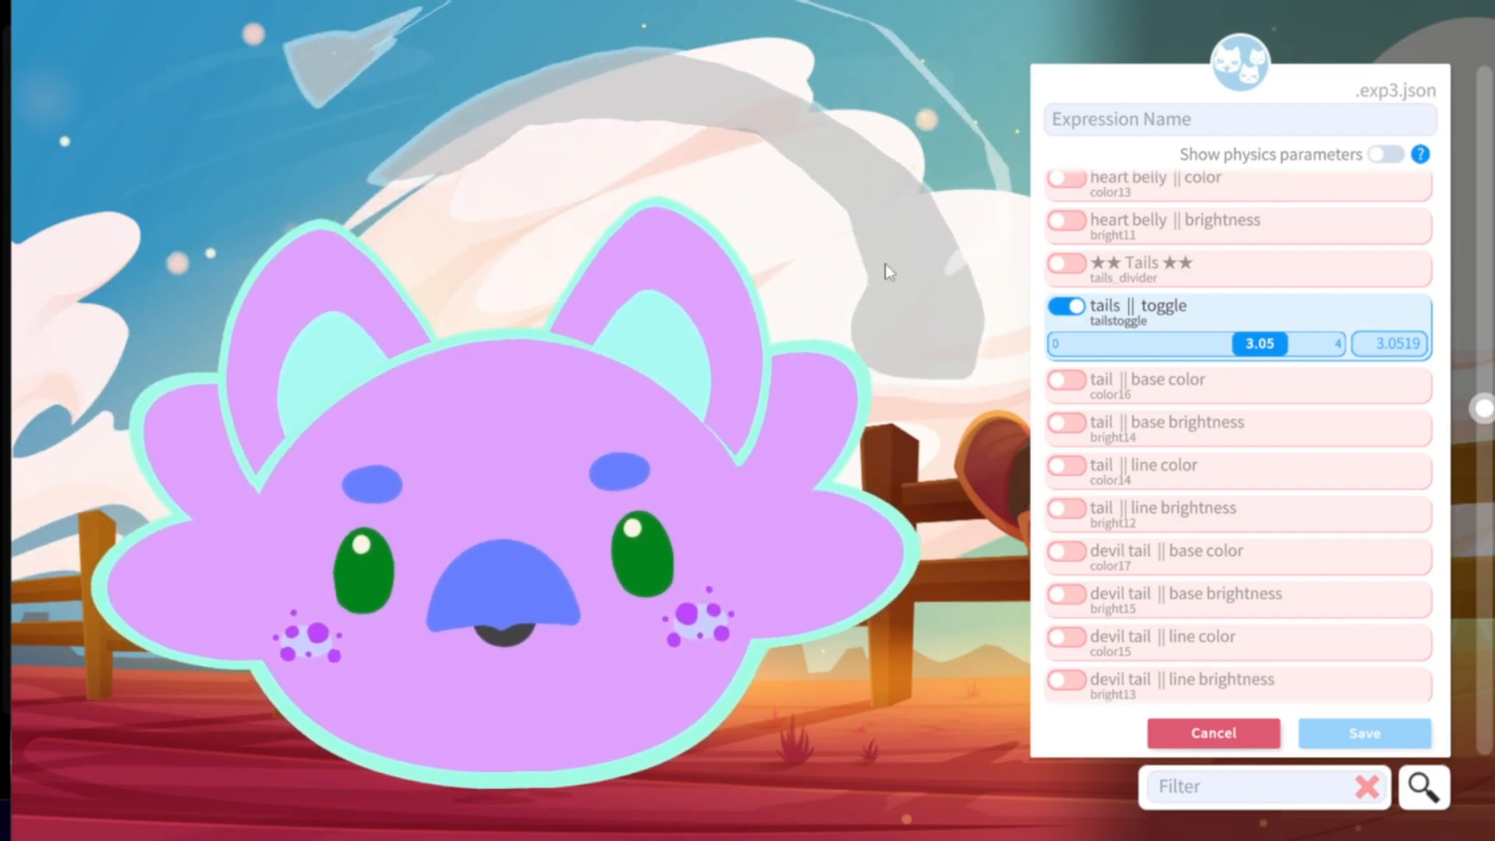
drag(1241, 343, 1190, 342)
Set the tail base color to about 10.23 and the tail base brightness to about 0.58.
click(1066, 380)
drag(1098, 423, 1312, 426)
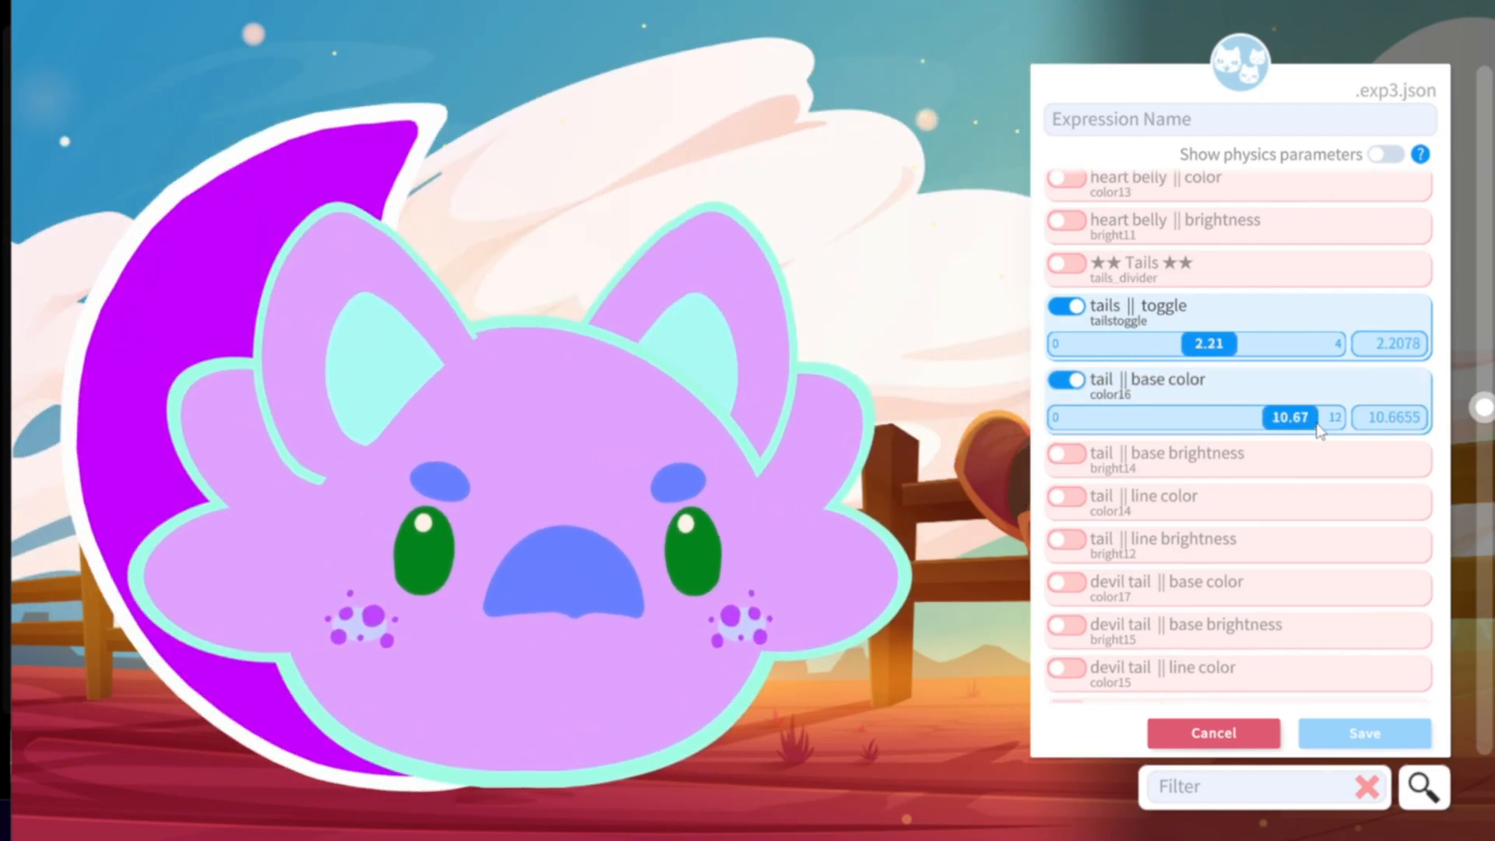
click(1066, 454)
drag(1219, 490, 1288, 491)
Set the tail line color to about 7.94 and the tail line brightness to about 0.32.
scroll(1121, 495, down, 1)
click(1066, 481)
drag(1143, 514, 1237, 516)
scroll(1129, 483, down, 2)
click(1065, 459)
drag(1199, 496, 1237, 496)
Change the tails toggle to about 3.77 and the tail base color to about 9.45.
scroll(1168, 467, down, 2)
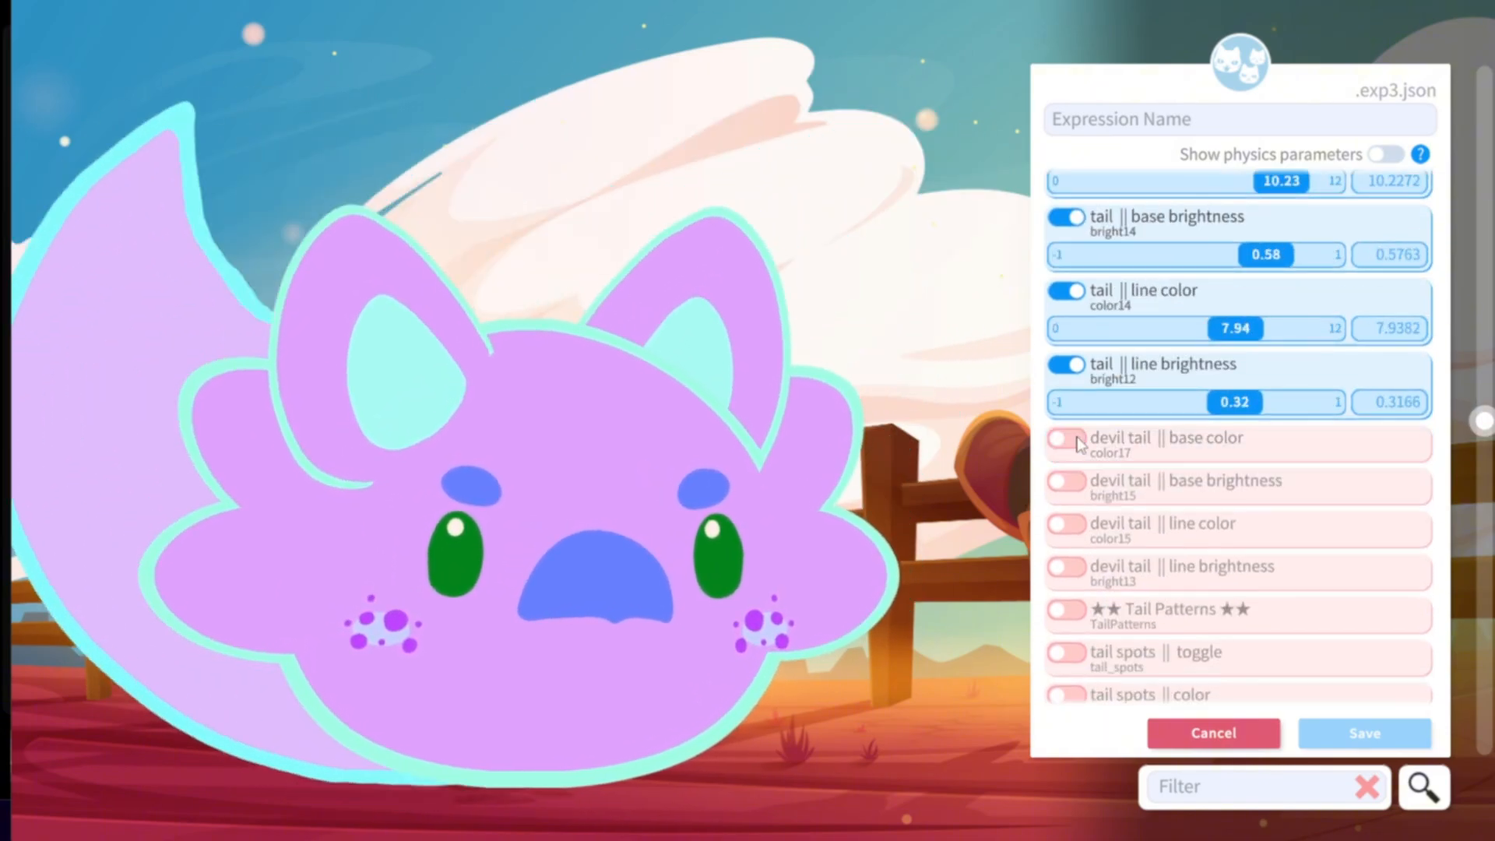
scroll(1098, 434, down, 1)
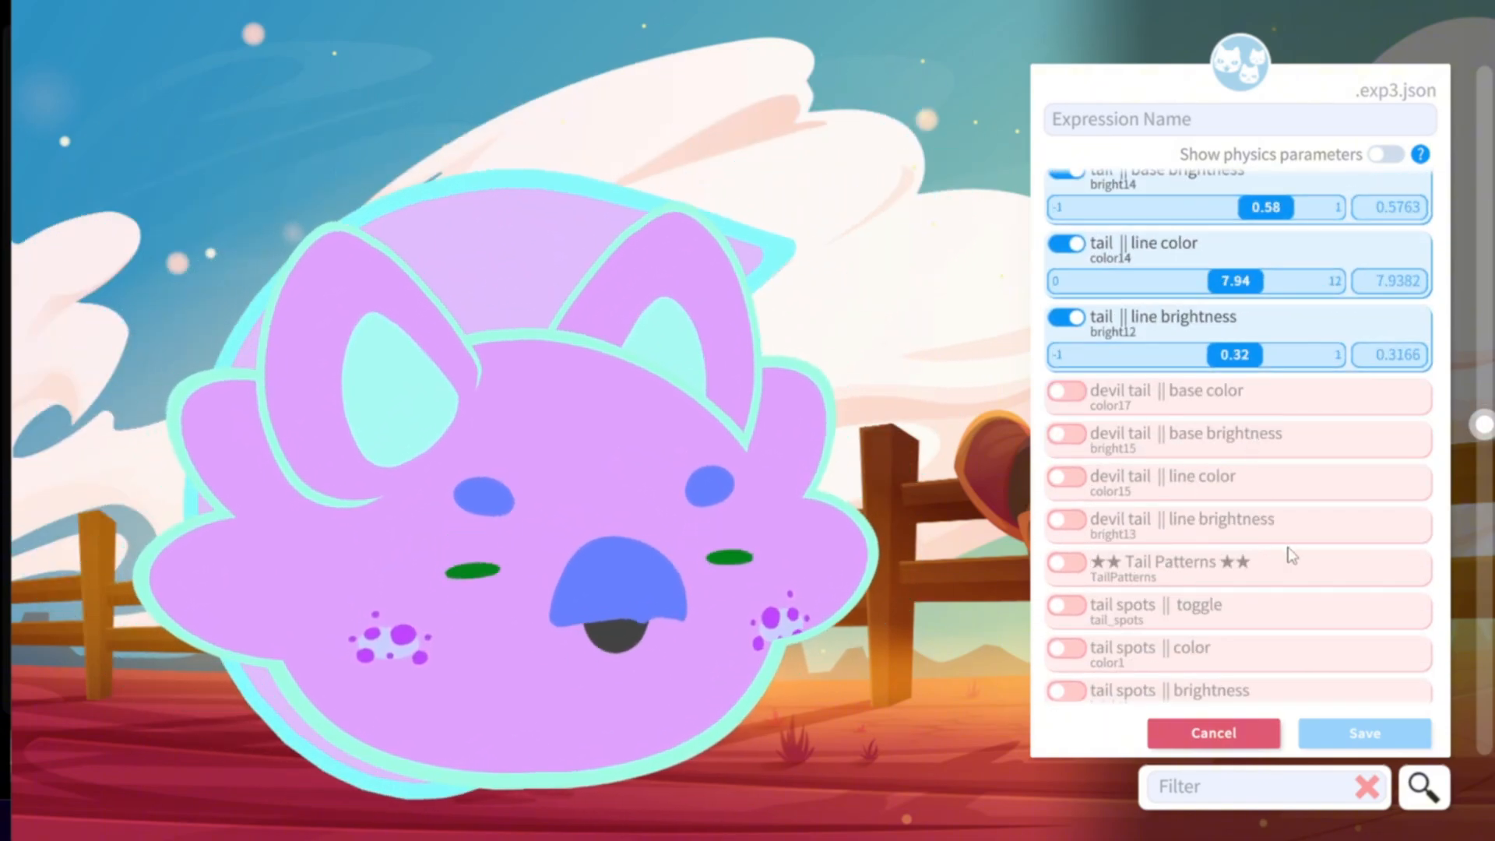
scroll(1168, 348, up, 2)
scroll(1168, 349, down, 2)
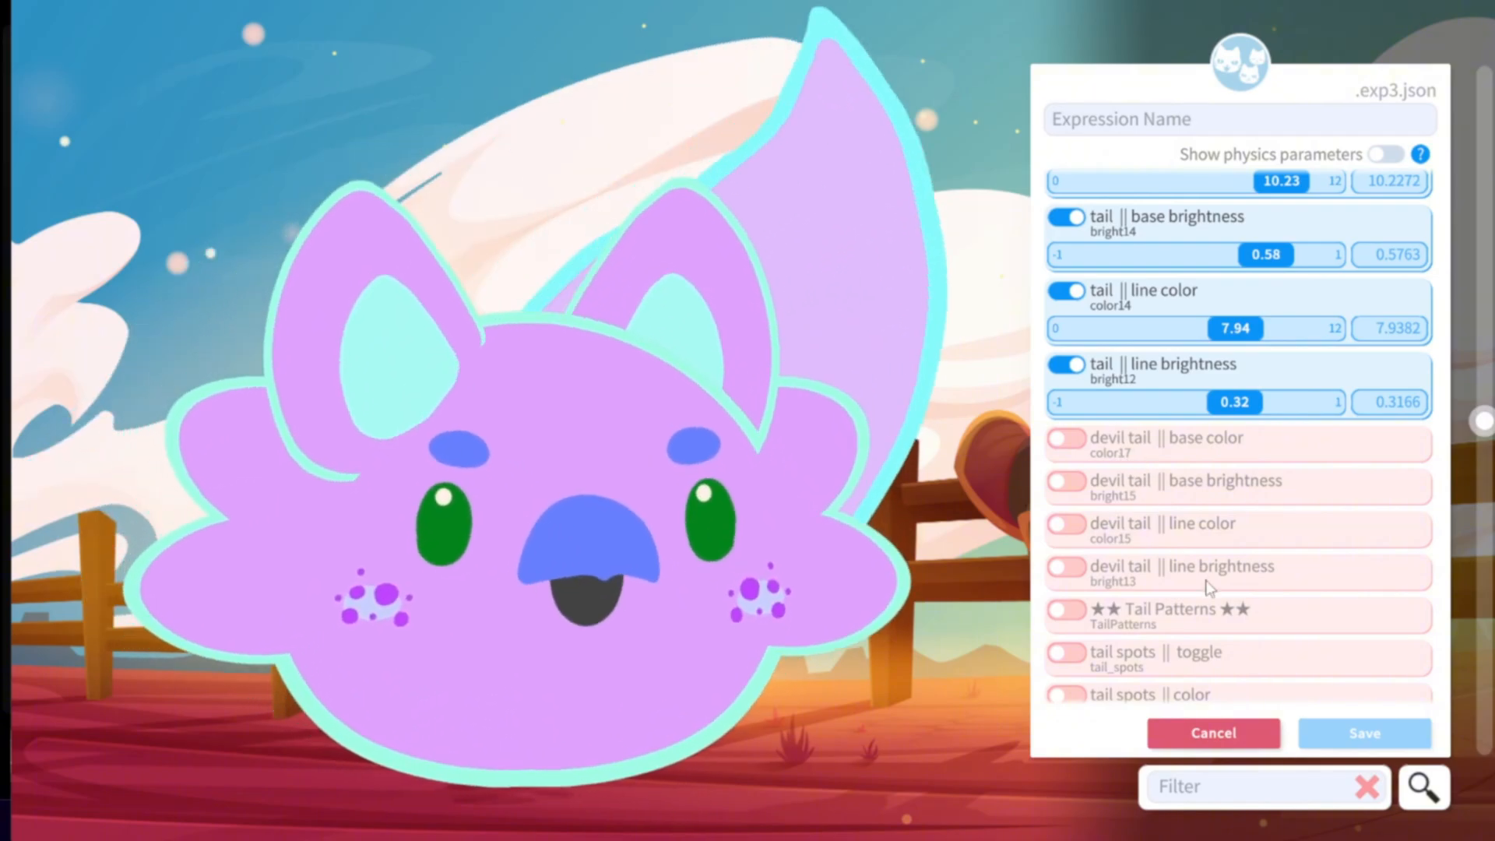
scroll(1166, 551, up, 2)
scroll(1165, 551, up, 2)
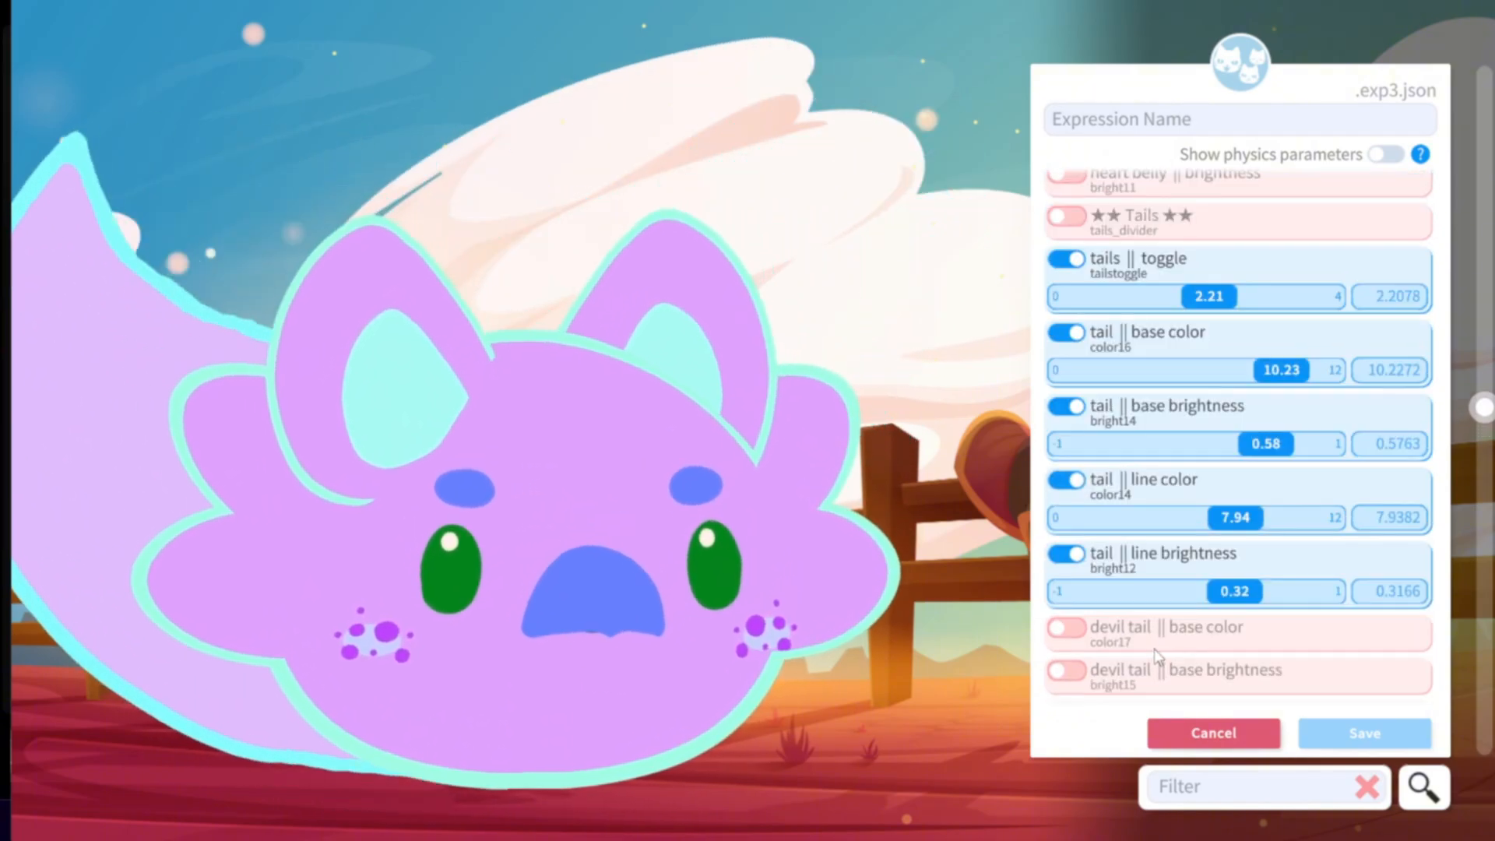
drag(1209, 296, 1310, 304)
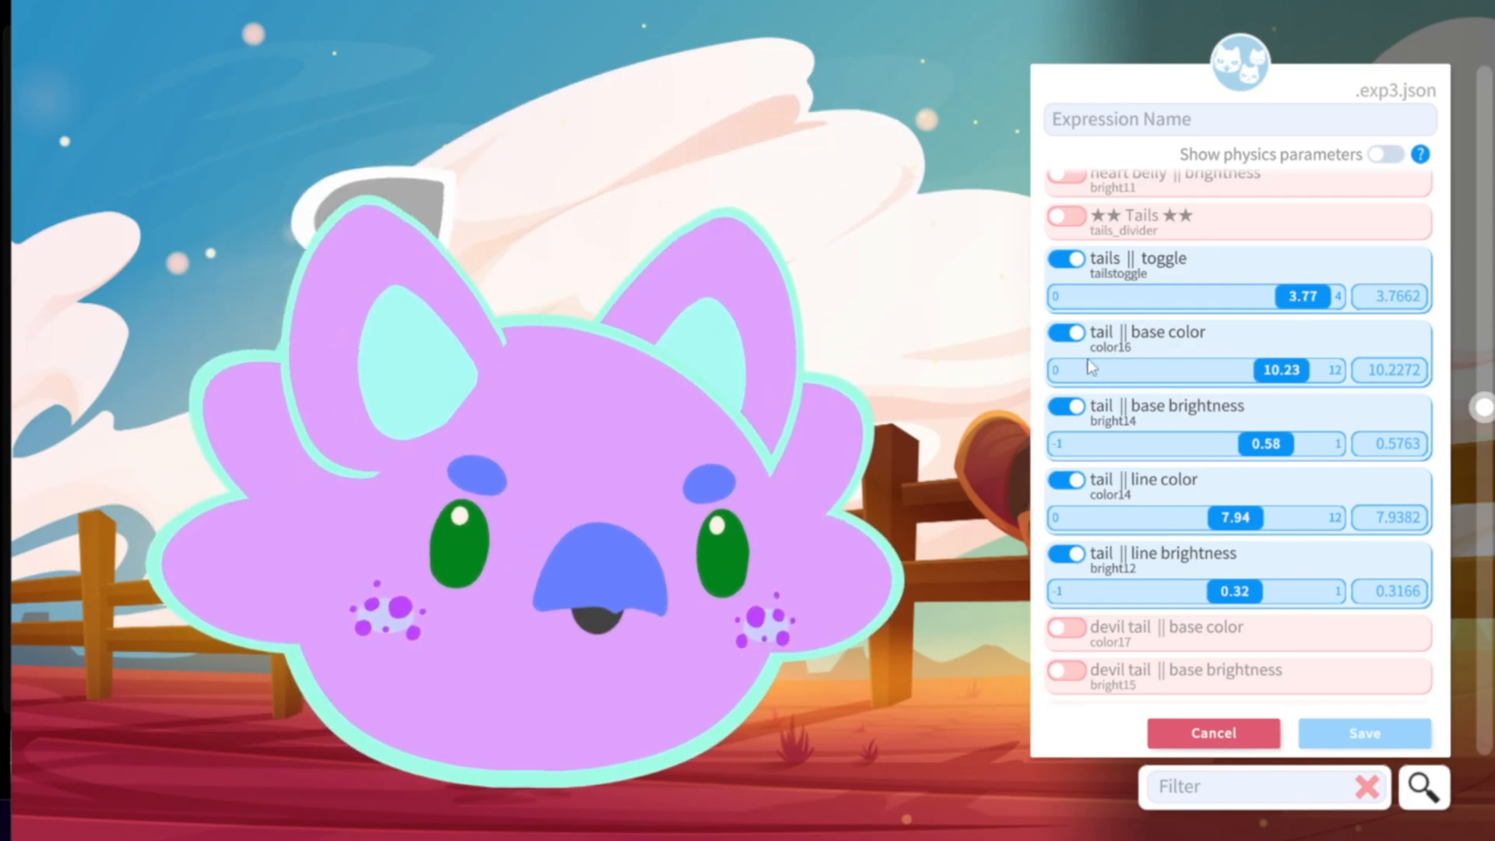
mouse_move(1279, 371)
mouse_down()
mouse_move(1186, 373)
mouse_move(1284, 371)
mouse_move(1257, 376)
mouse_up()
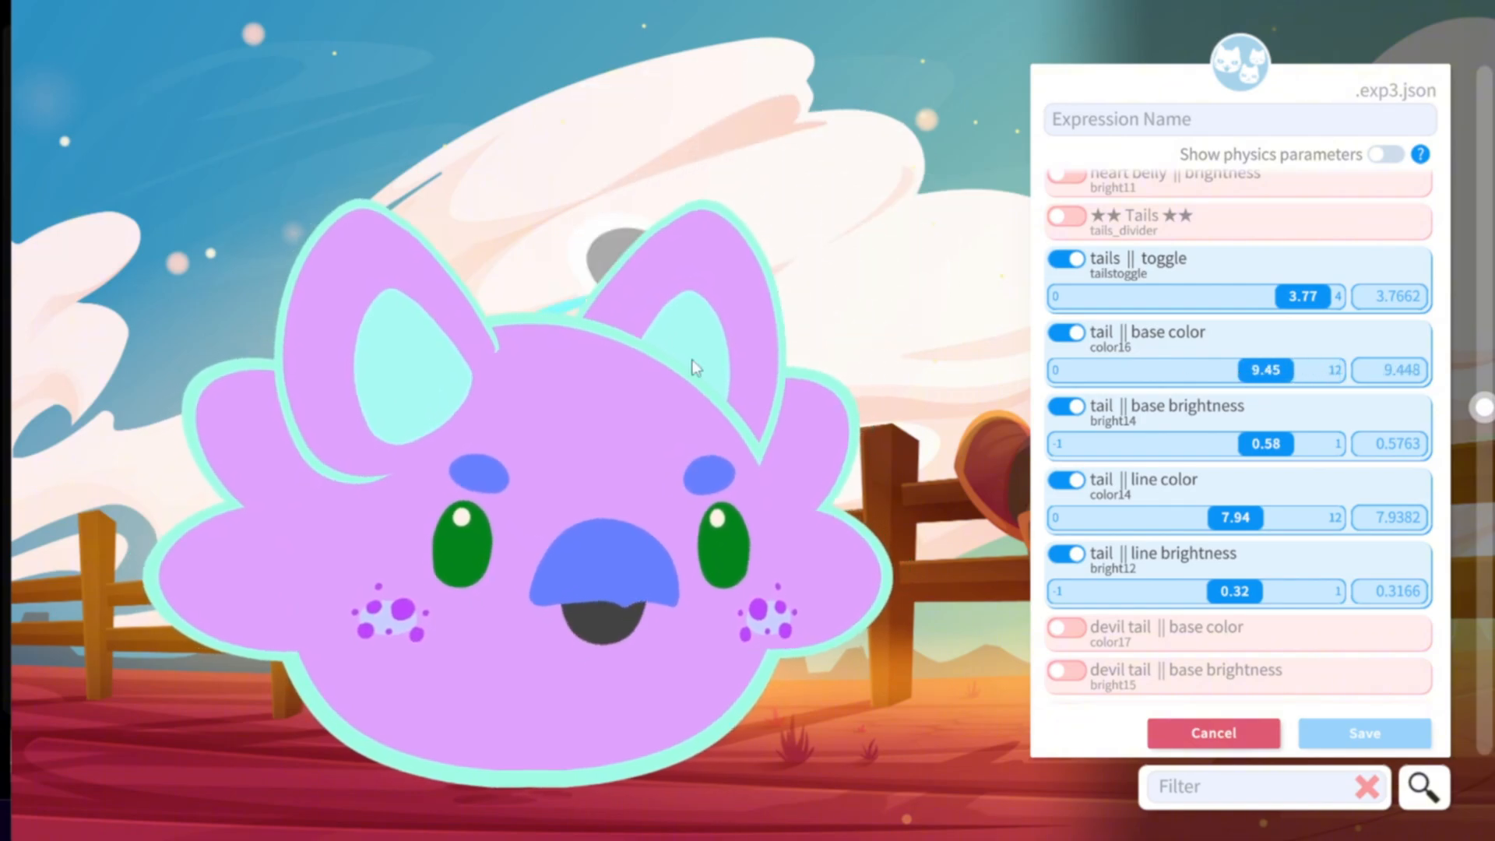
Try a devil tail base color, turn it off and set the tails toggle to about 2.42.
scroll(1131, 458, down, 2)
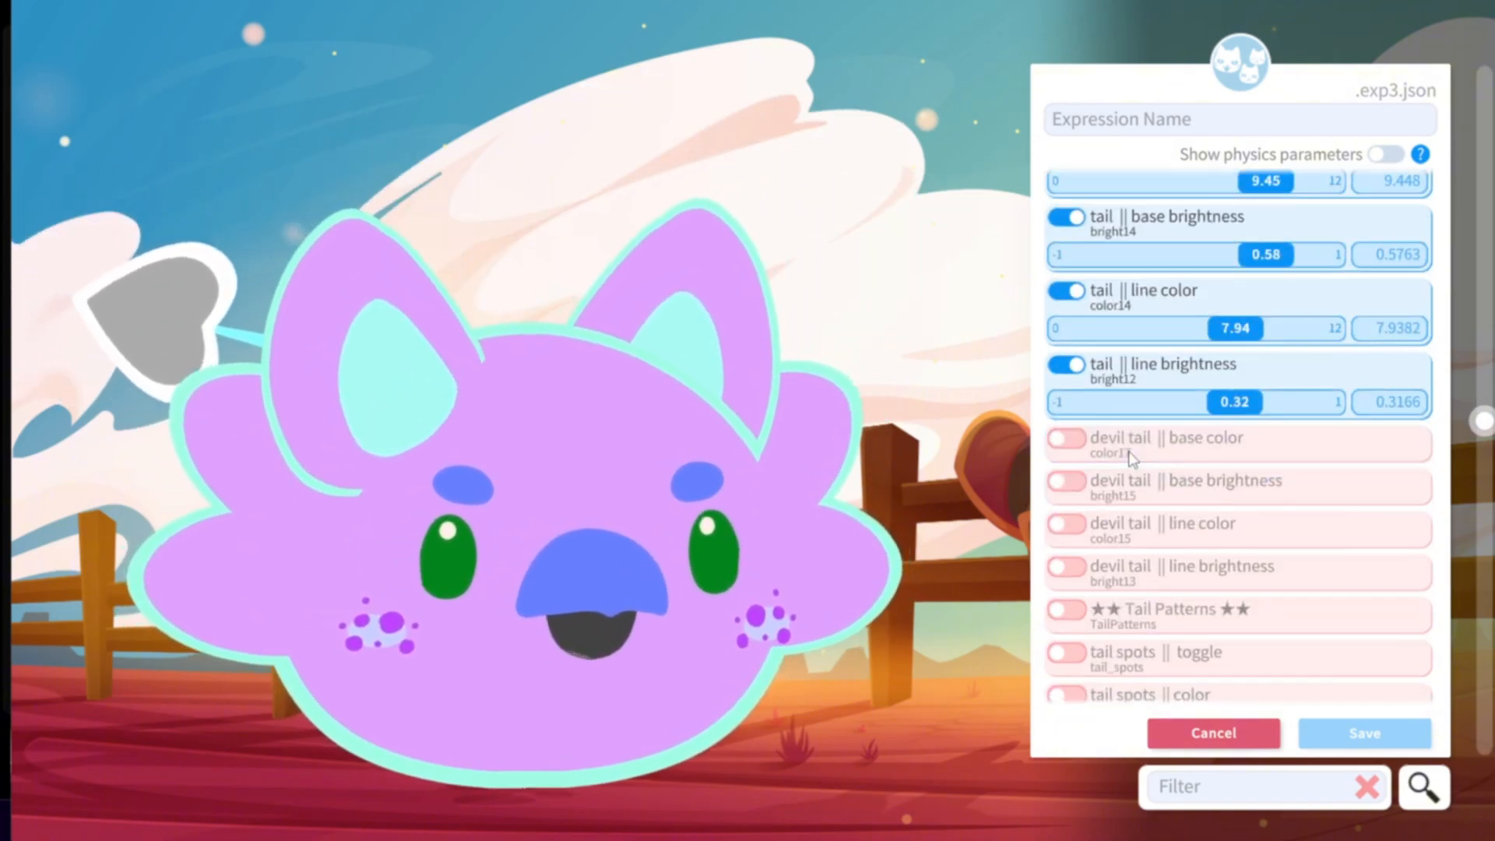
scroll(1133, 459, down, 1)
click(1065, 392)
drag(1081, 429, 1310, 434)
scroll(1246, 468, up, 2)
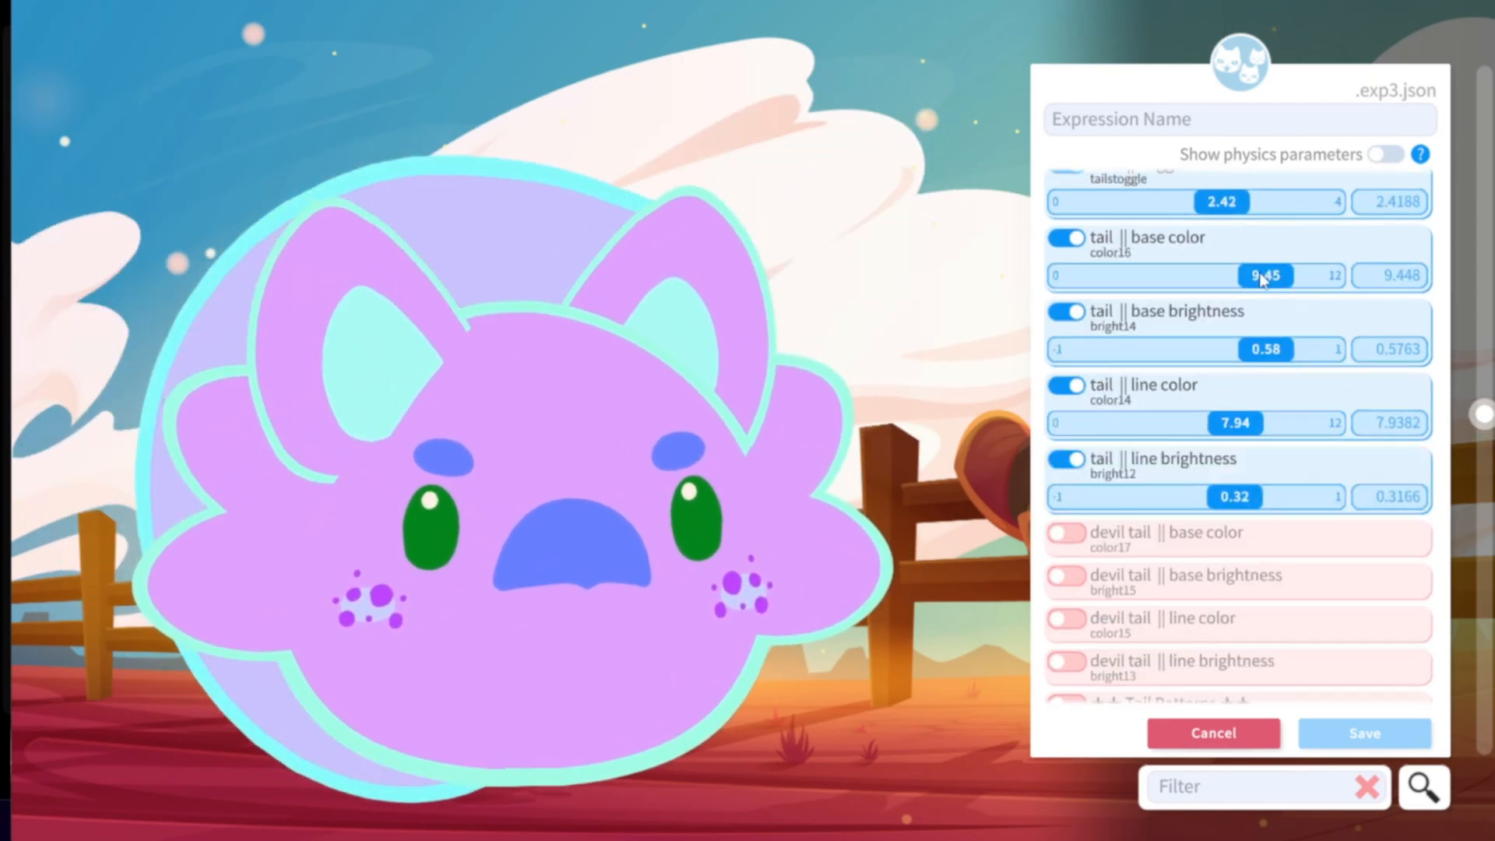
Enable the dipped tail pattern with its toggle at 1, color at 9 and brightness at 0.4.
scroll(1093, 556, down, 5)
scroll(1090, 545, down, 1)
click(1066, 534)
click(1065, 447)
click(1065, 517)
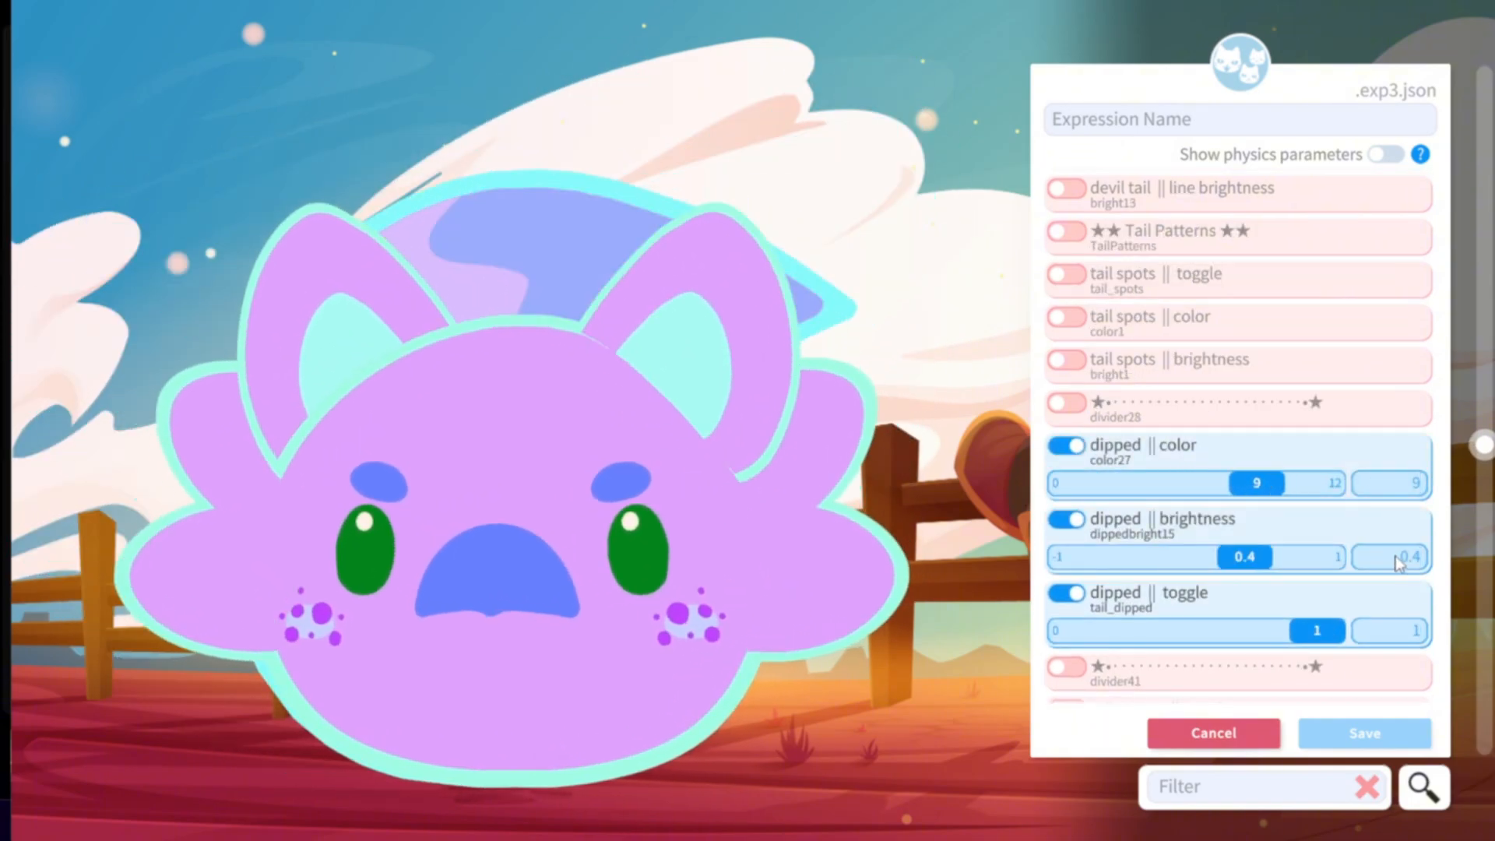
Try the tail stripes and tail tarr patterns, and turn both off.
scroll(1090, 529, down, 3)
click(1065, 426)
click(1065, 426)
scroll(1090, 436, down, 4)
click(1065, 407)
drag(1078, 446, 1215, 449)
click(1065, 407)
Enable the wings toggle and set it to 5.
scroll(1090, 436, down, 3)
click(1065, 438)
drag(1082, 475, 1343, 477)
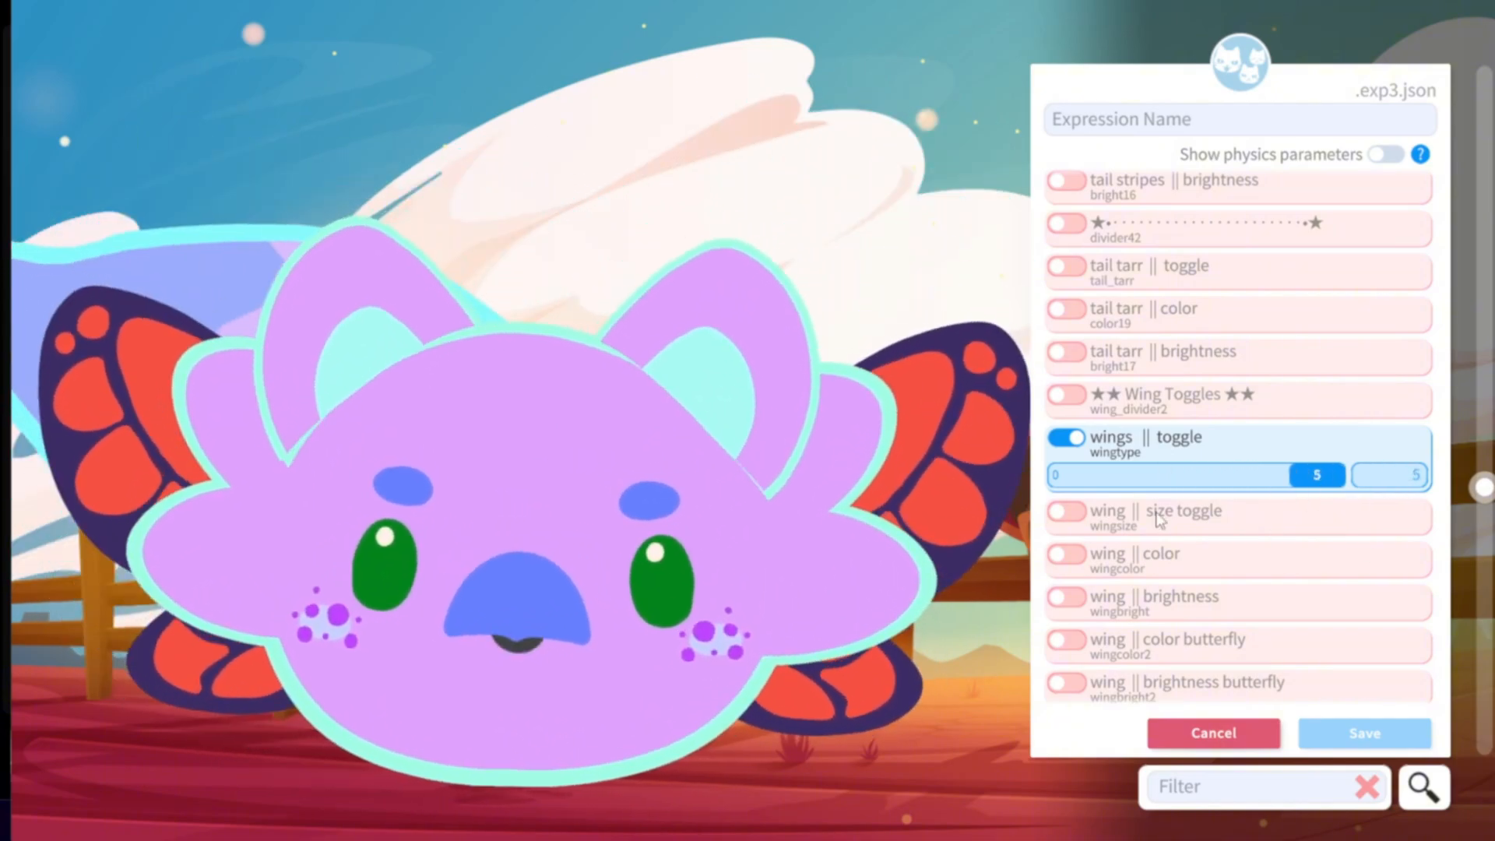
Try a butterfly wing color of about 7.89 and brightness of about -0.03, and turn both off.
scroll(1168, 524, down, 2)
scroll(1171, 524, down, 1)
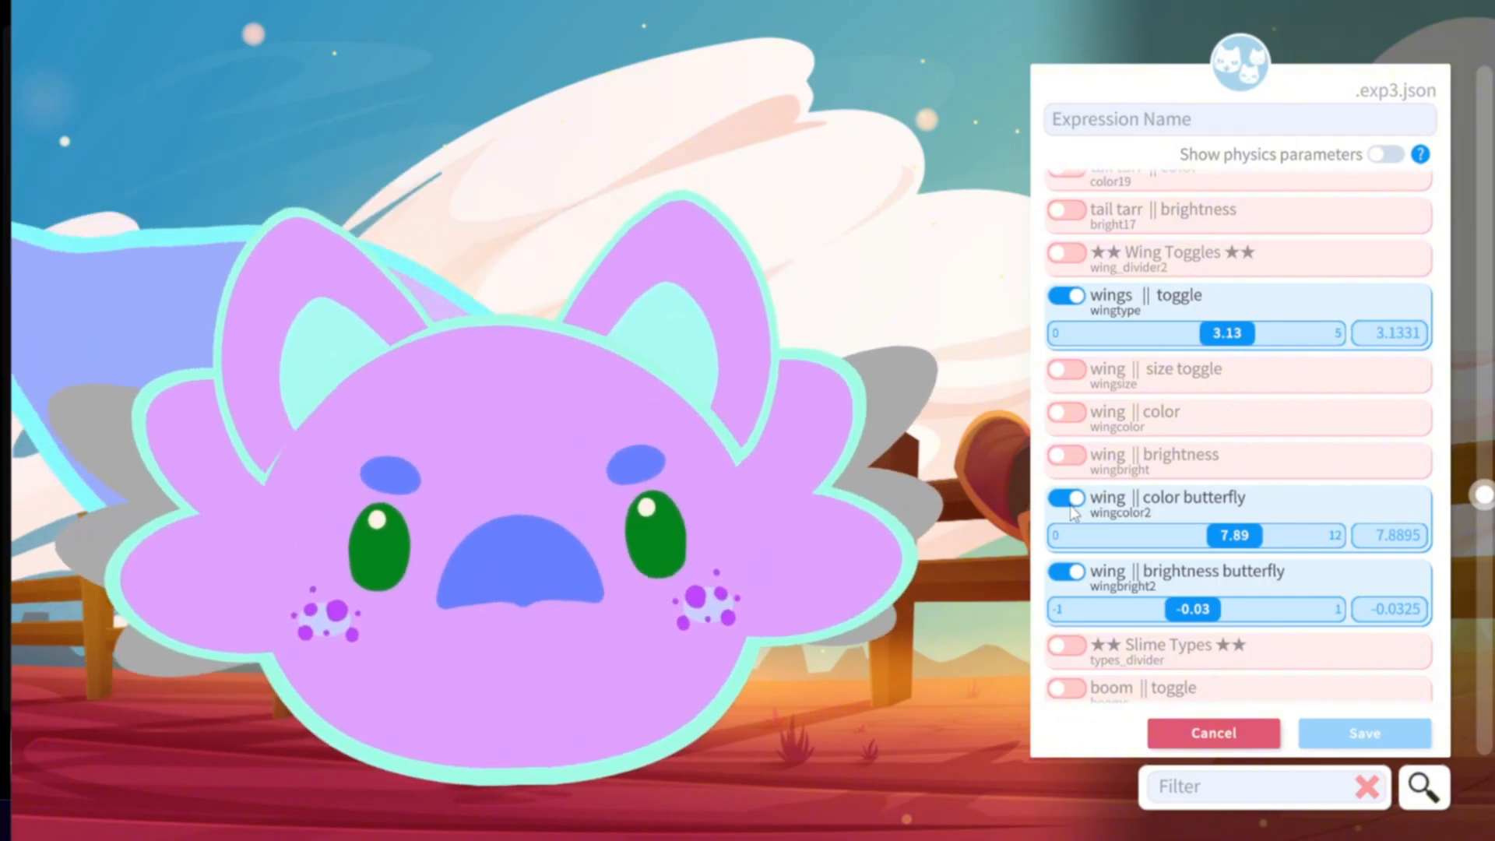
click(1070, 505)
click(1068, 541)
Set the wings toggle to about 0.37, with the wing color at 9 and wing brightness at 0.4.
drag(1238, 336, 1106, 340)
click(1068, 370)
click(1067, 444)
drag(1097, 483, 1305, 489)
click(1067, 444)
click(1067, 486)
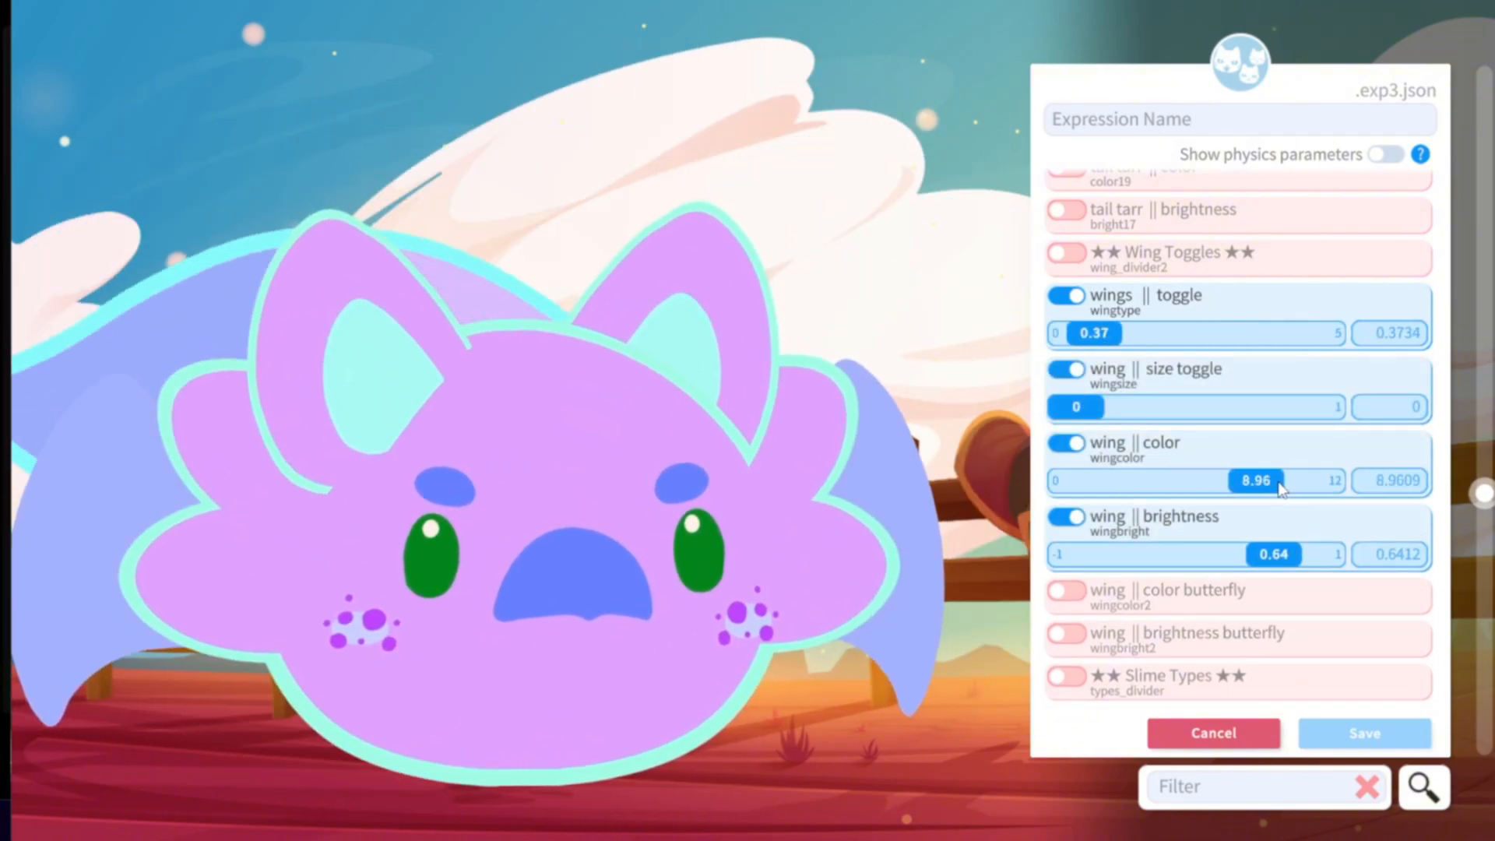
Try the wing size toggle at 1 and at a smaller value, and turn off all wing options.
click(1071, 370)
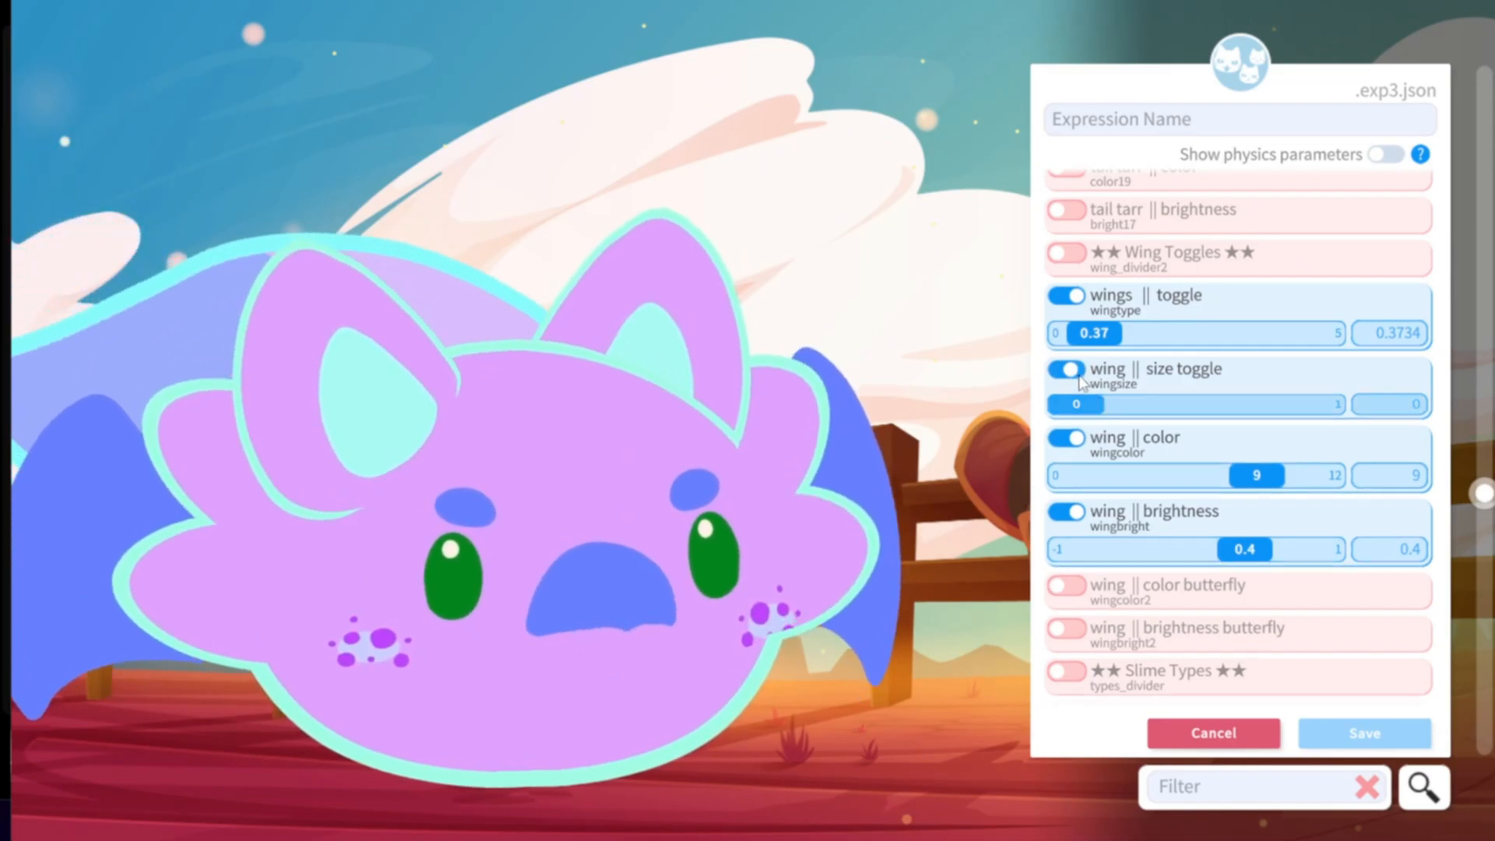
click(1070, 370)
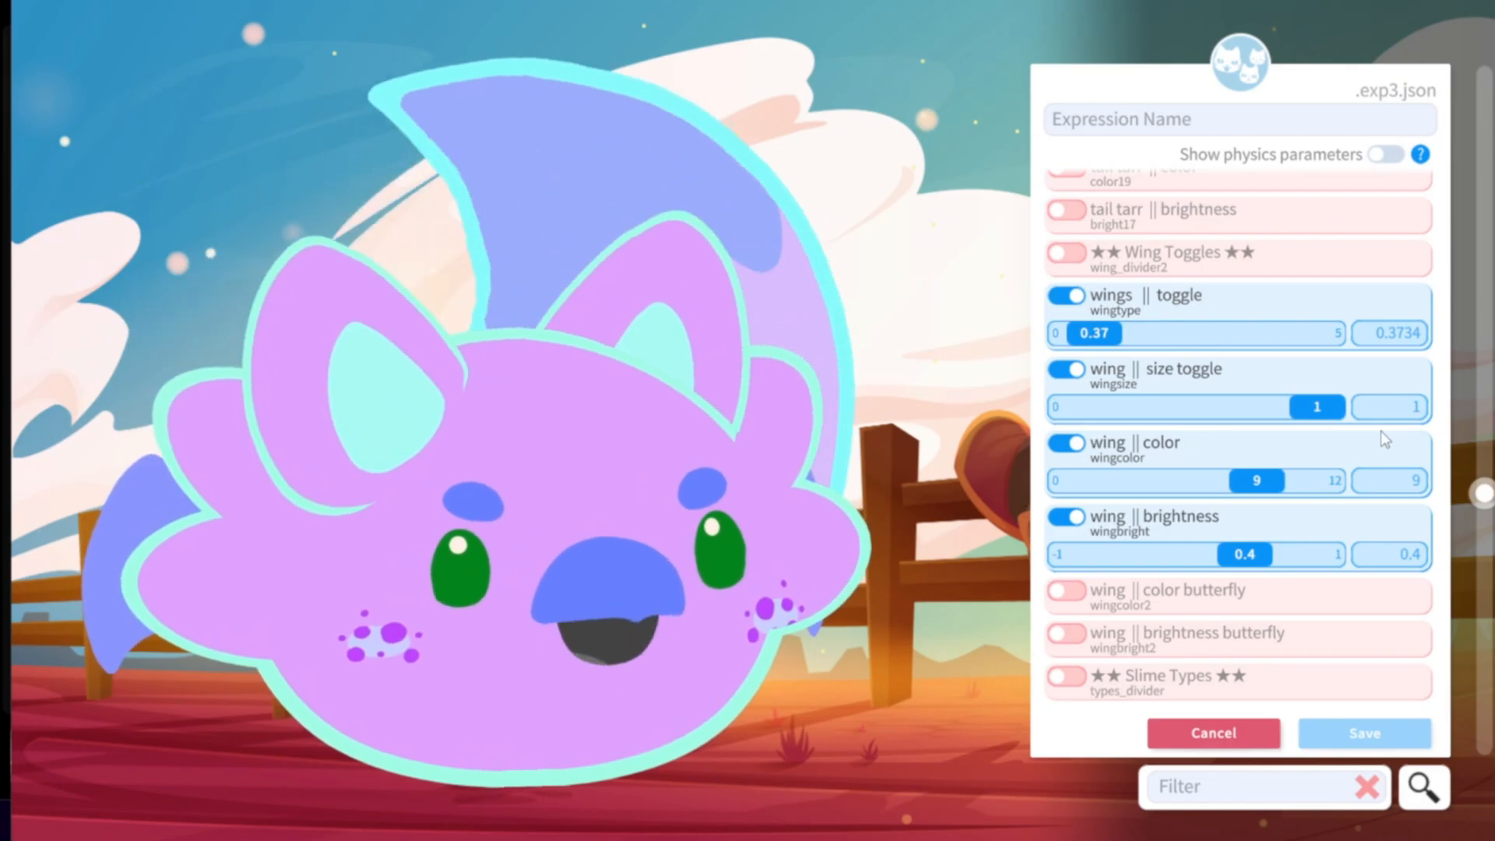
drag(1316, 406, 1133, 419)
Try the boom toggle at 1 and turn it off.
scroll(1122, 342, down, 5)
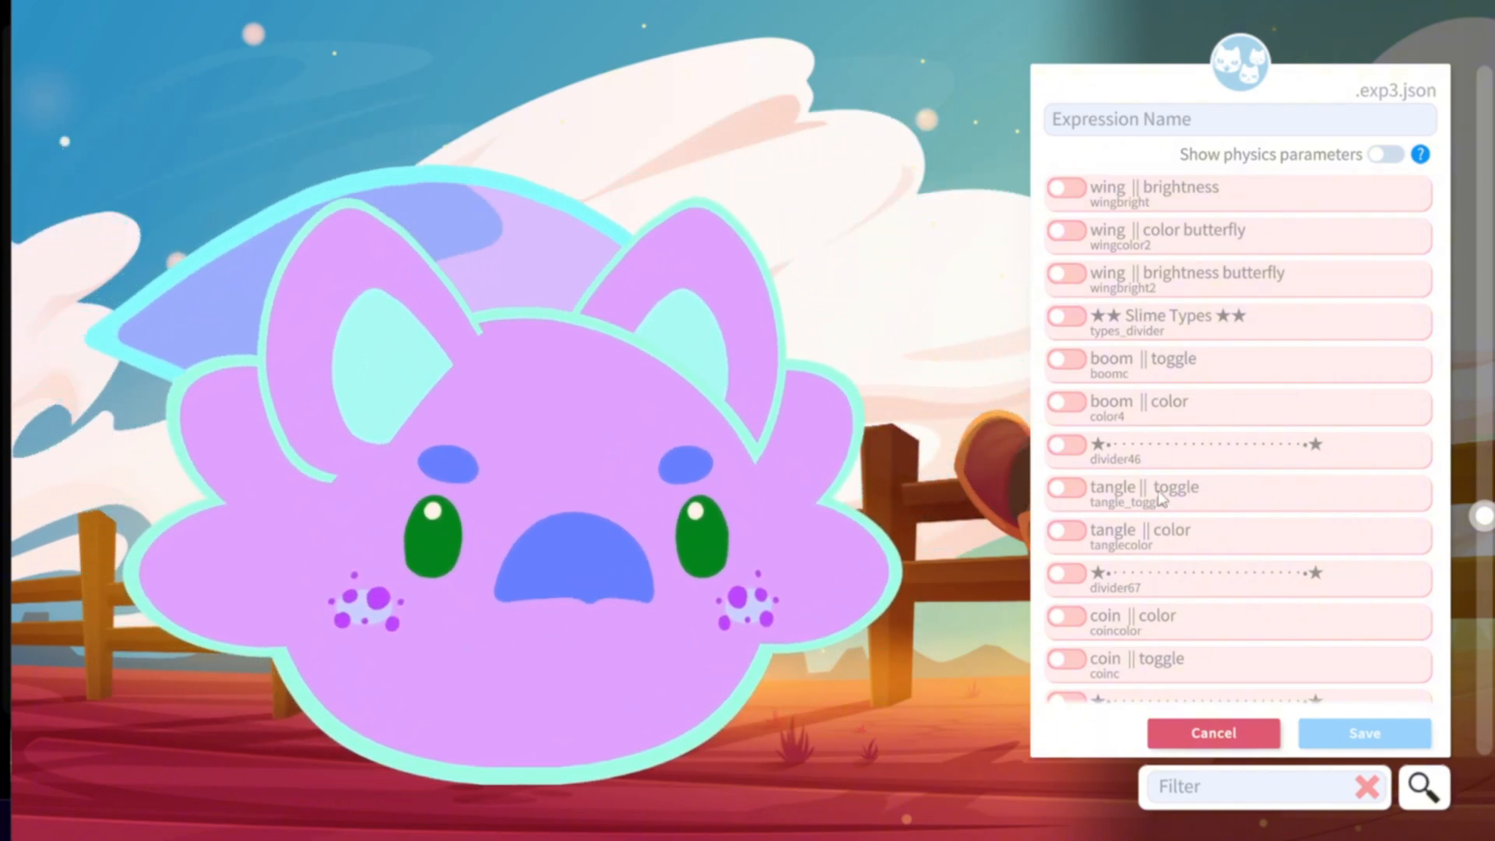
click(1067, 361)
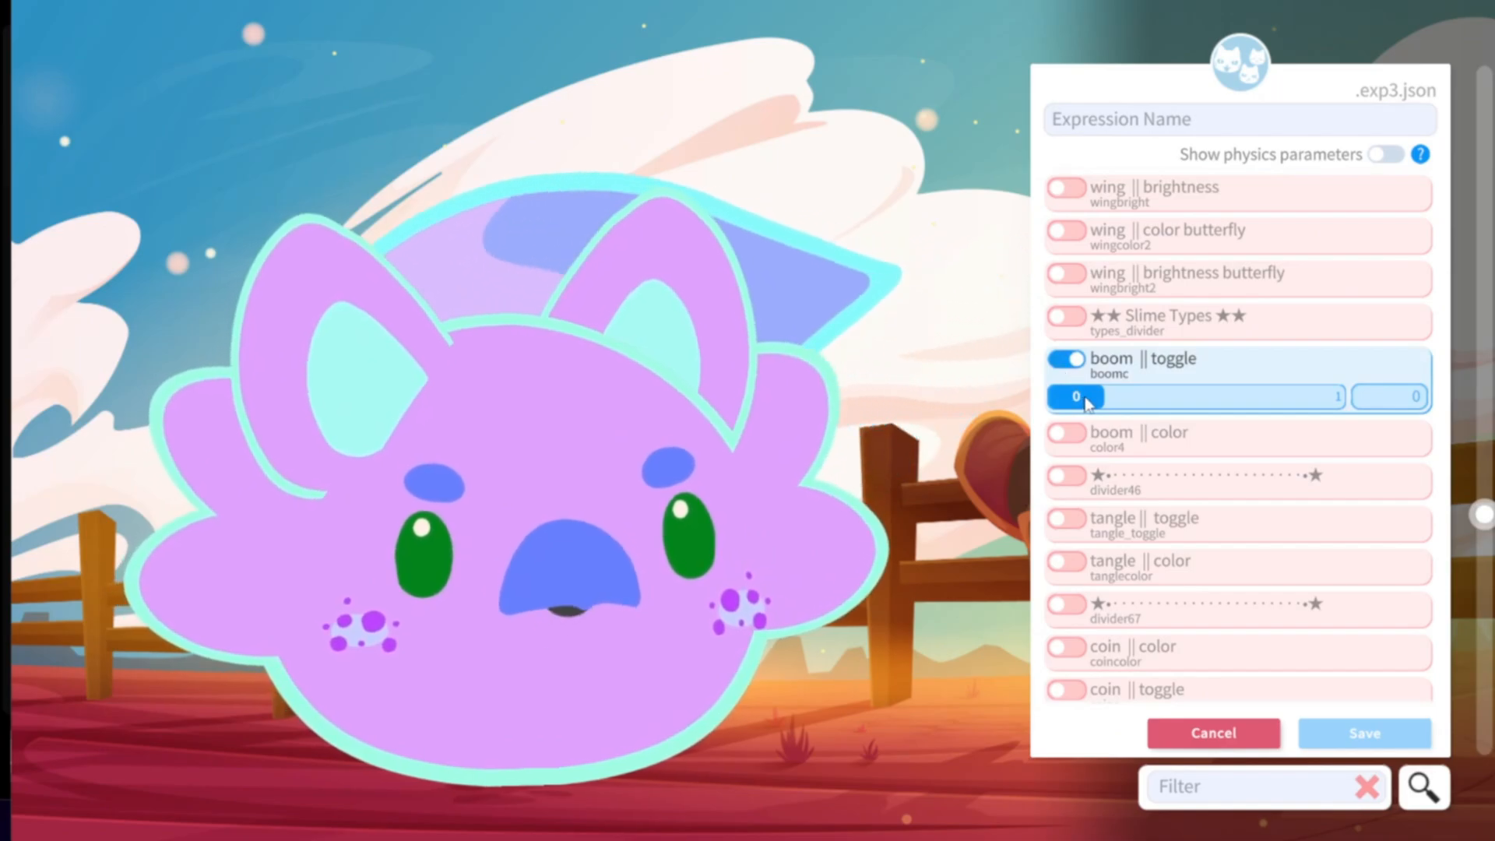
drag(1087, 401, 1481, 360)
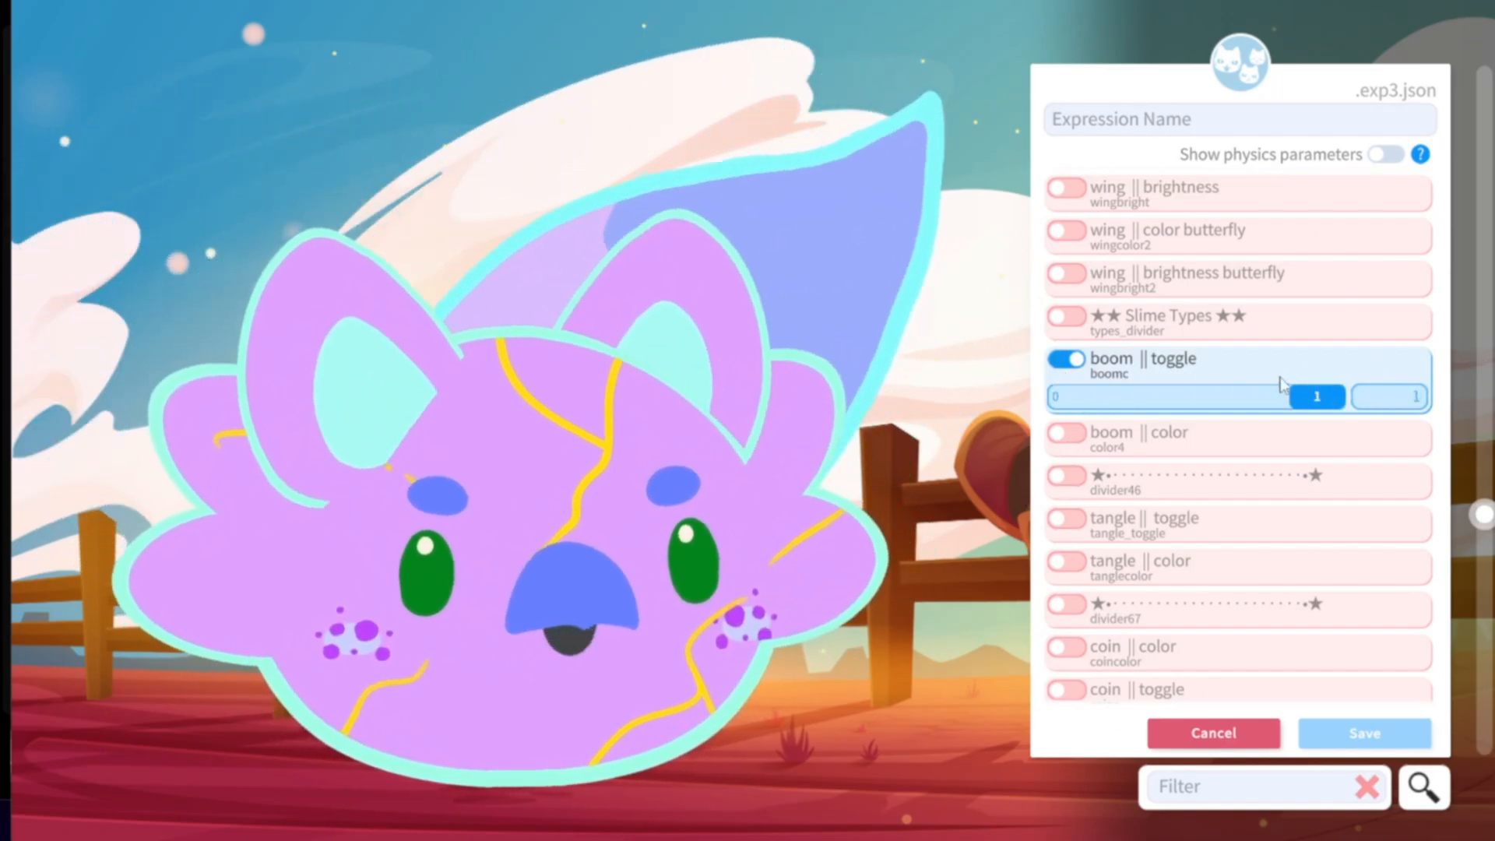
click(1068, 360)
Enable the tangle toggle and set it to 1.
scroll(1075, 389, down, 1)
click(1068, 441)
drag(1100, 478, 1354, 488)
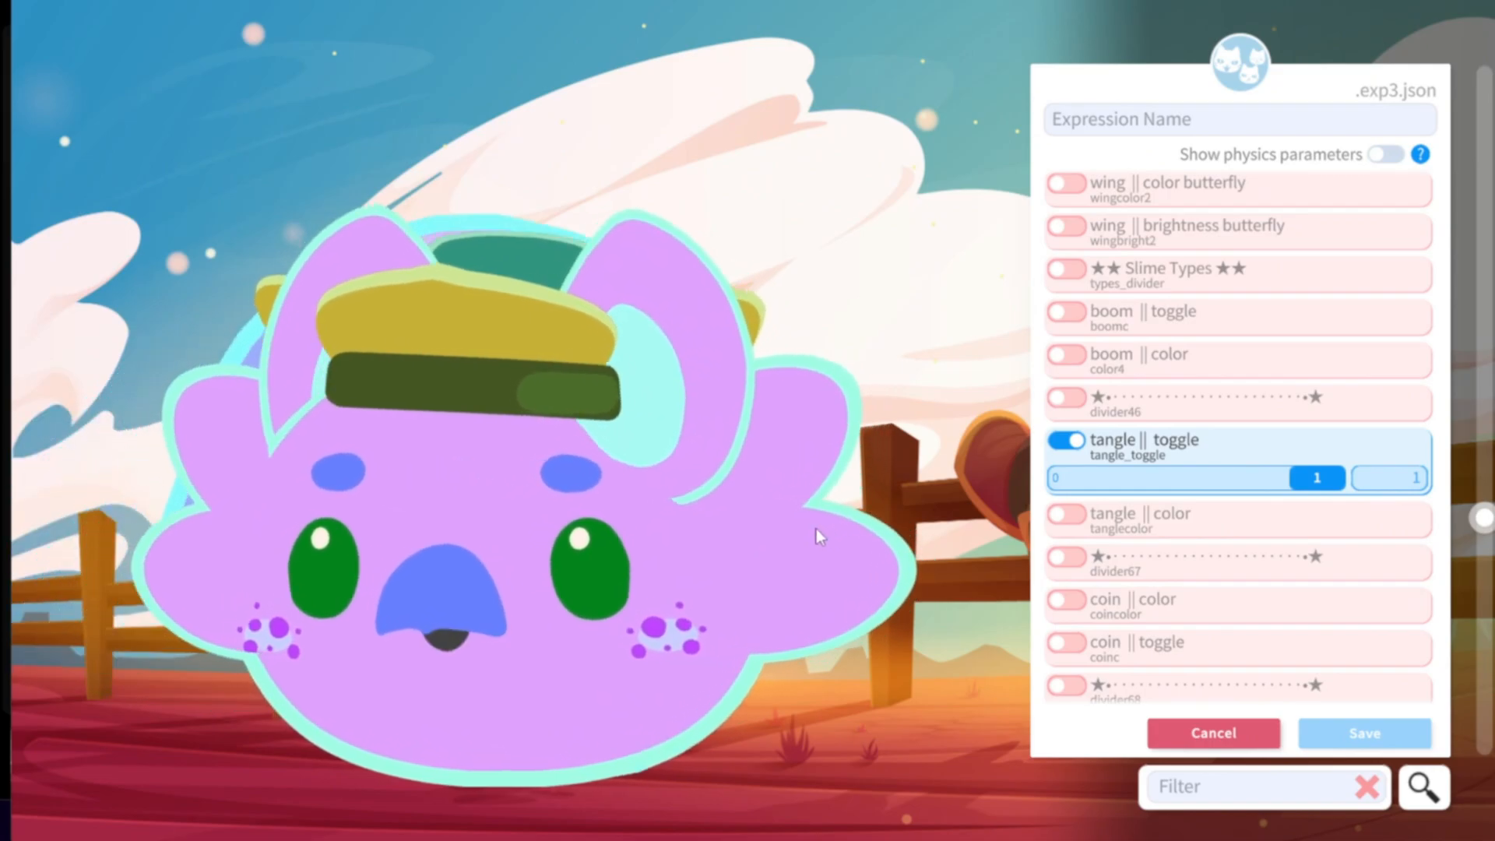
Try the tangle color, turn it off, and enable the coin toggle at 1.
scroll(1124, 313, down, 1)
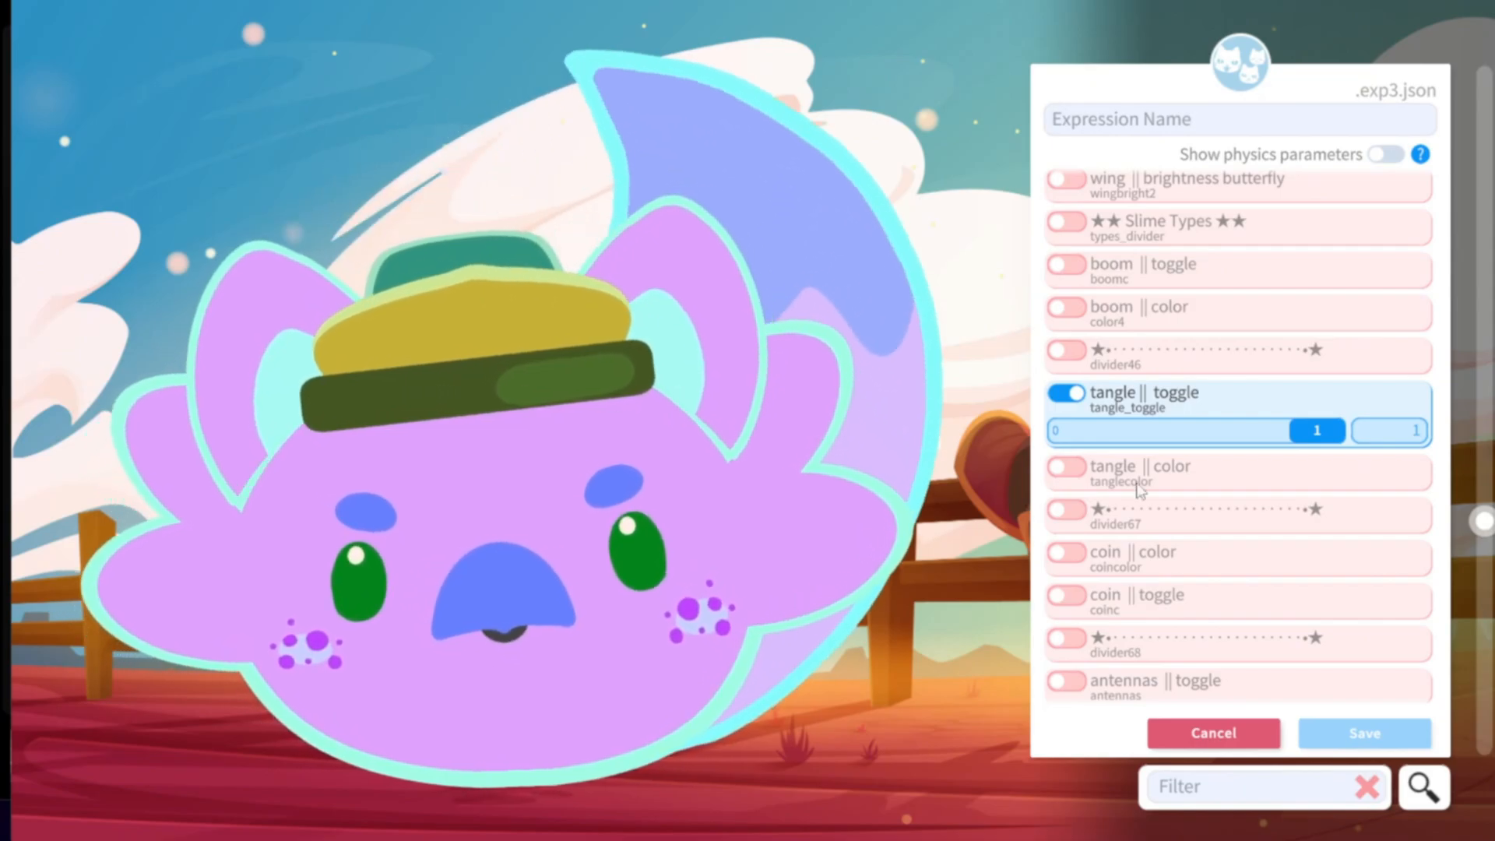
click(1097, 482)
drag(1074, 504, 1344, 520)
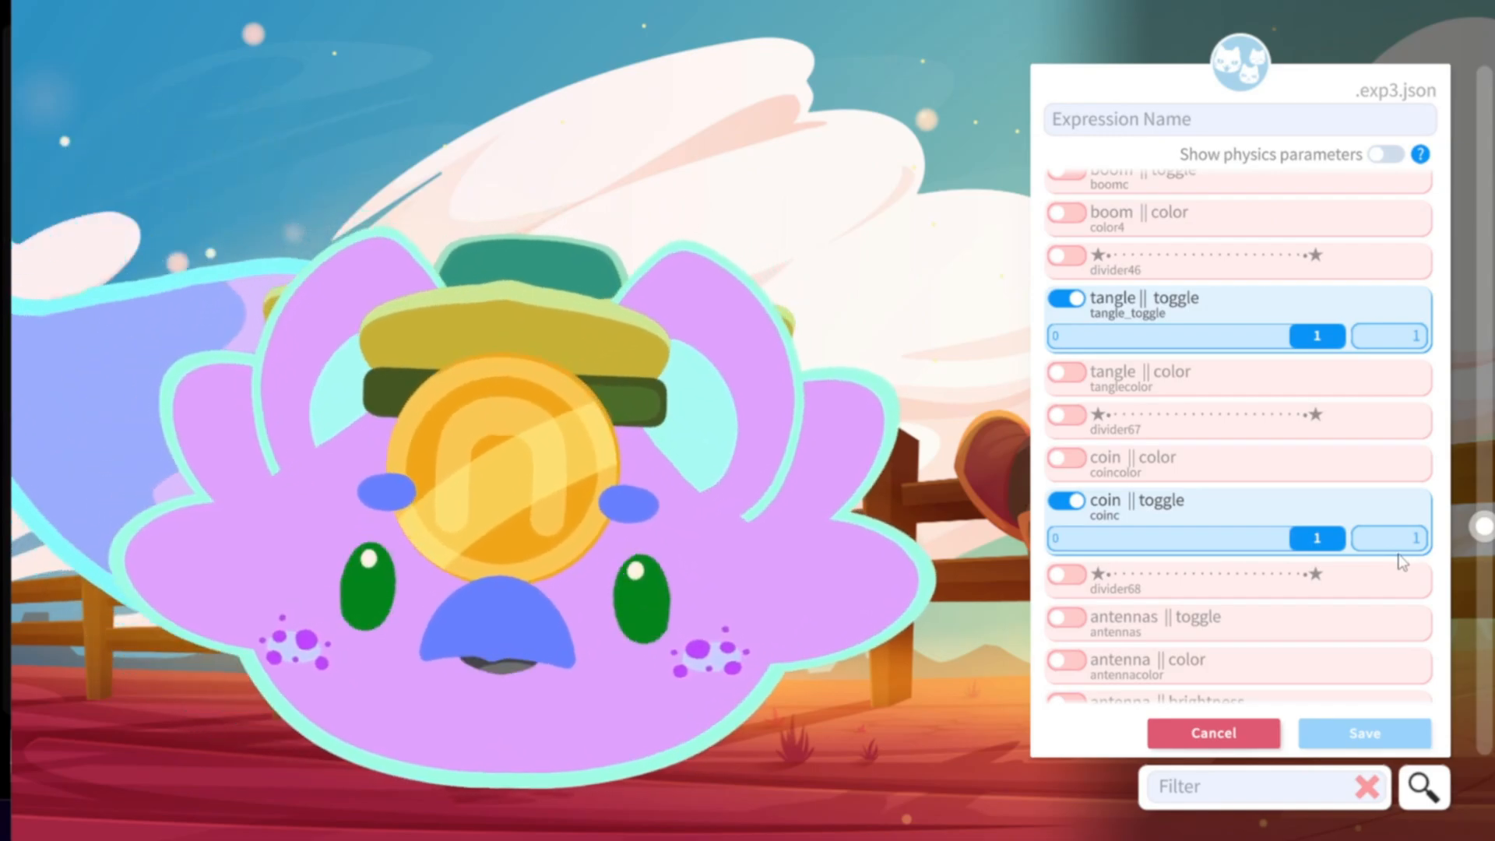
Try the antennas toggle and turn it off.
scroll(1152, 576, down, 3)
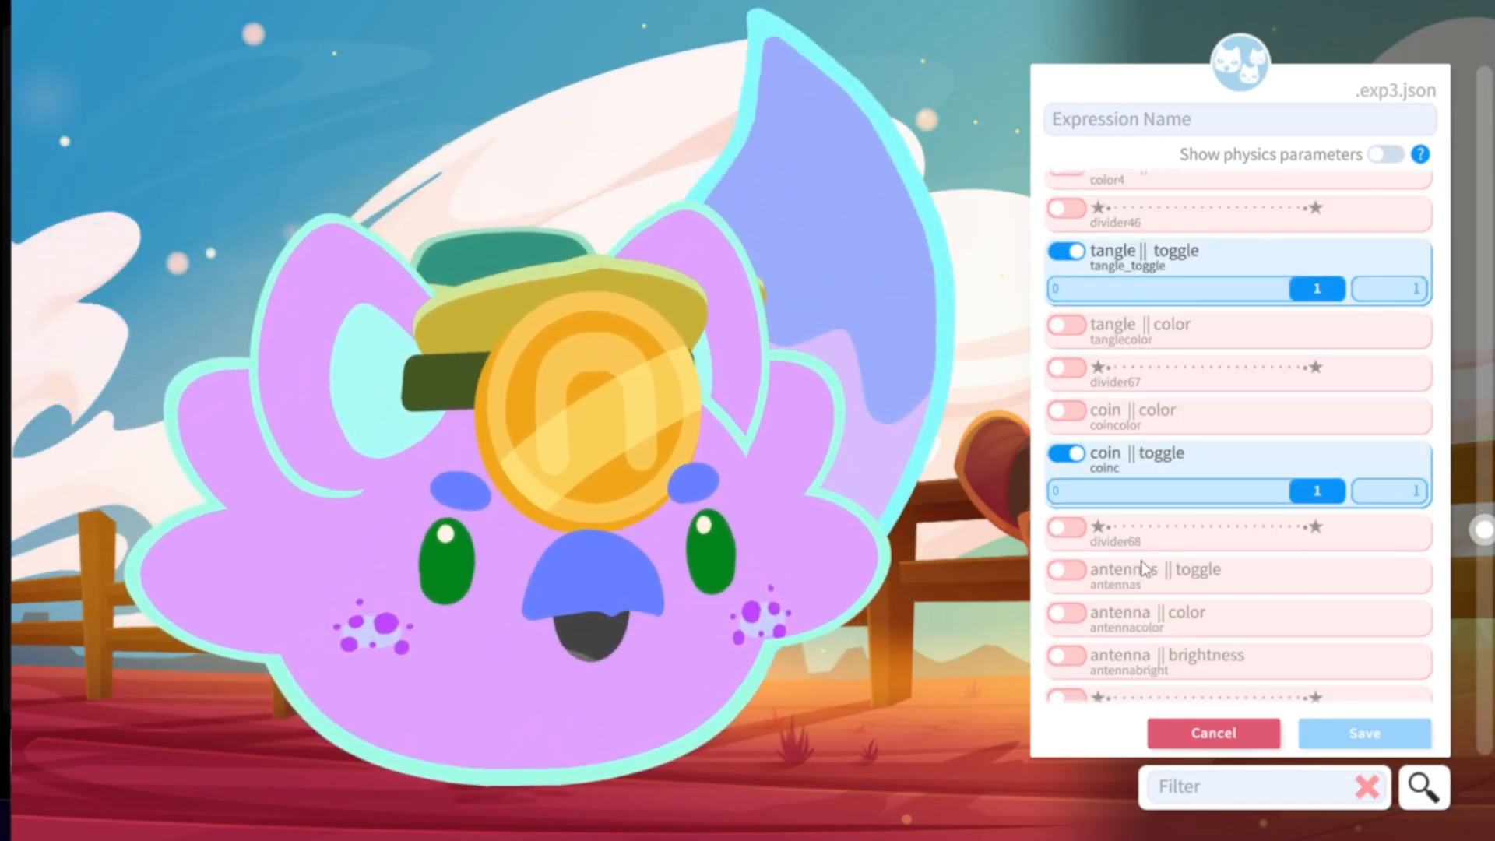
scroll(1137, 538, down, 2)
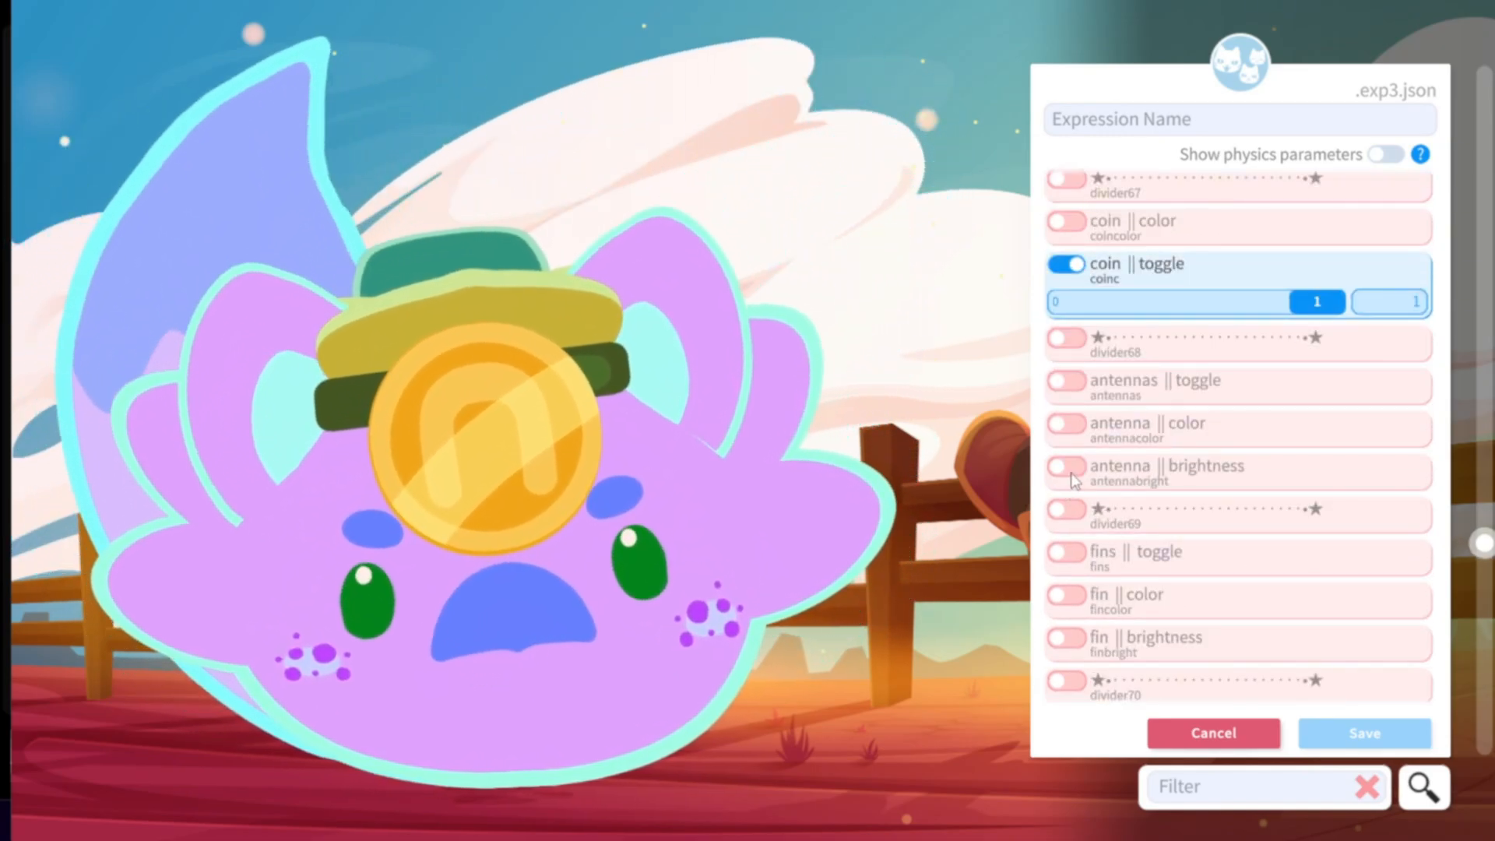
click(1065, 380)
mouse_move(1078, 418)
mouse_down()
mouse_move(1318, 431)
mouse_move(1062, 403)
mouse_up()
click(1065, 383)
Try the fins toggle at about 0.75 and turn it off.
scroll(1083, 436, down, 2)
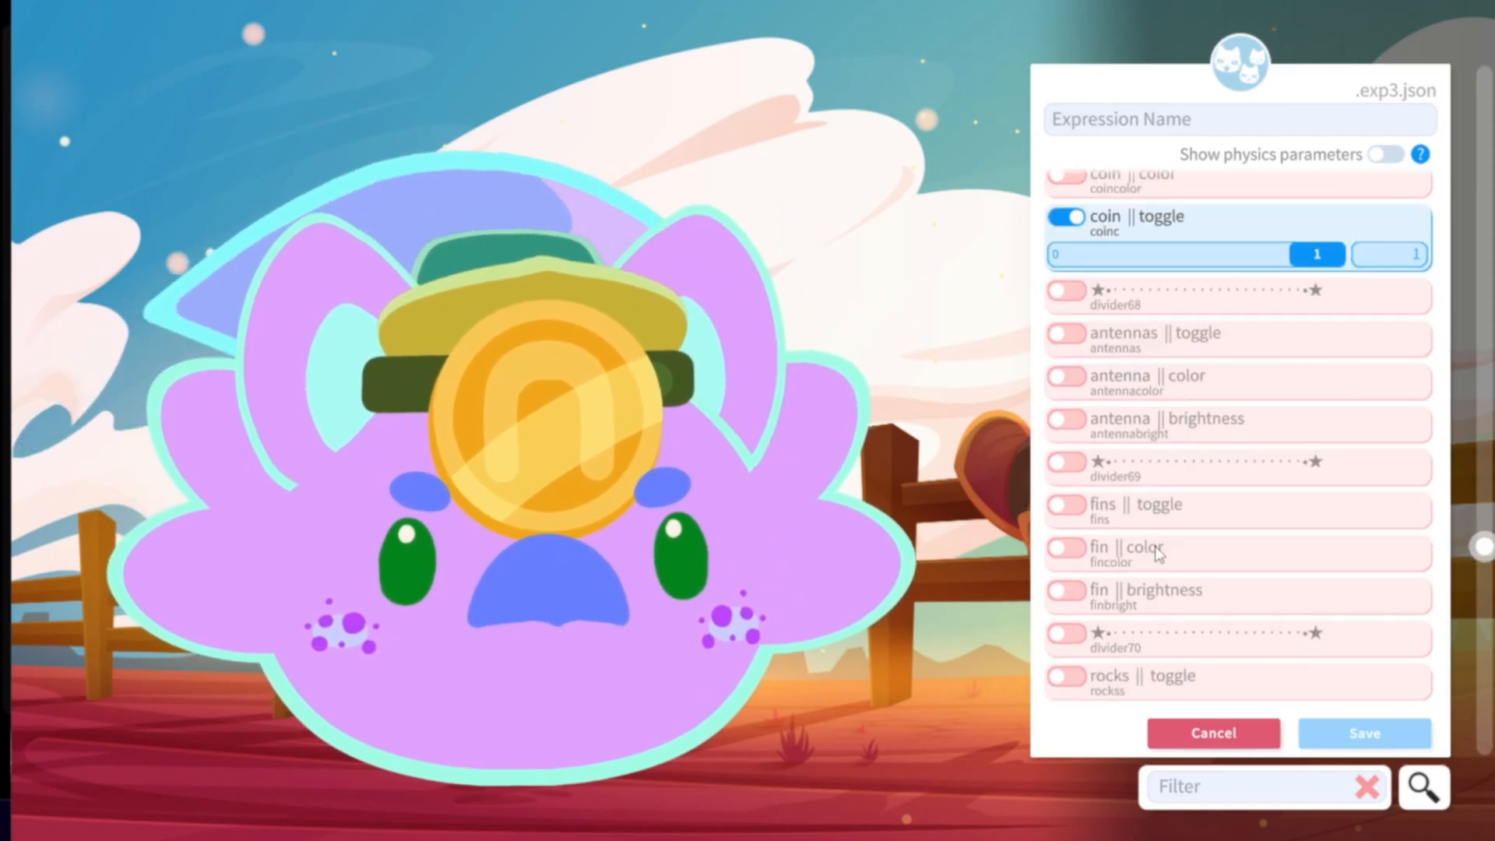
click(1065, 457)
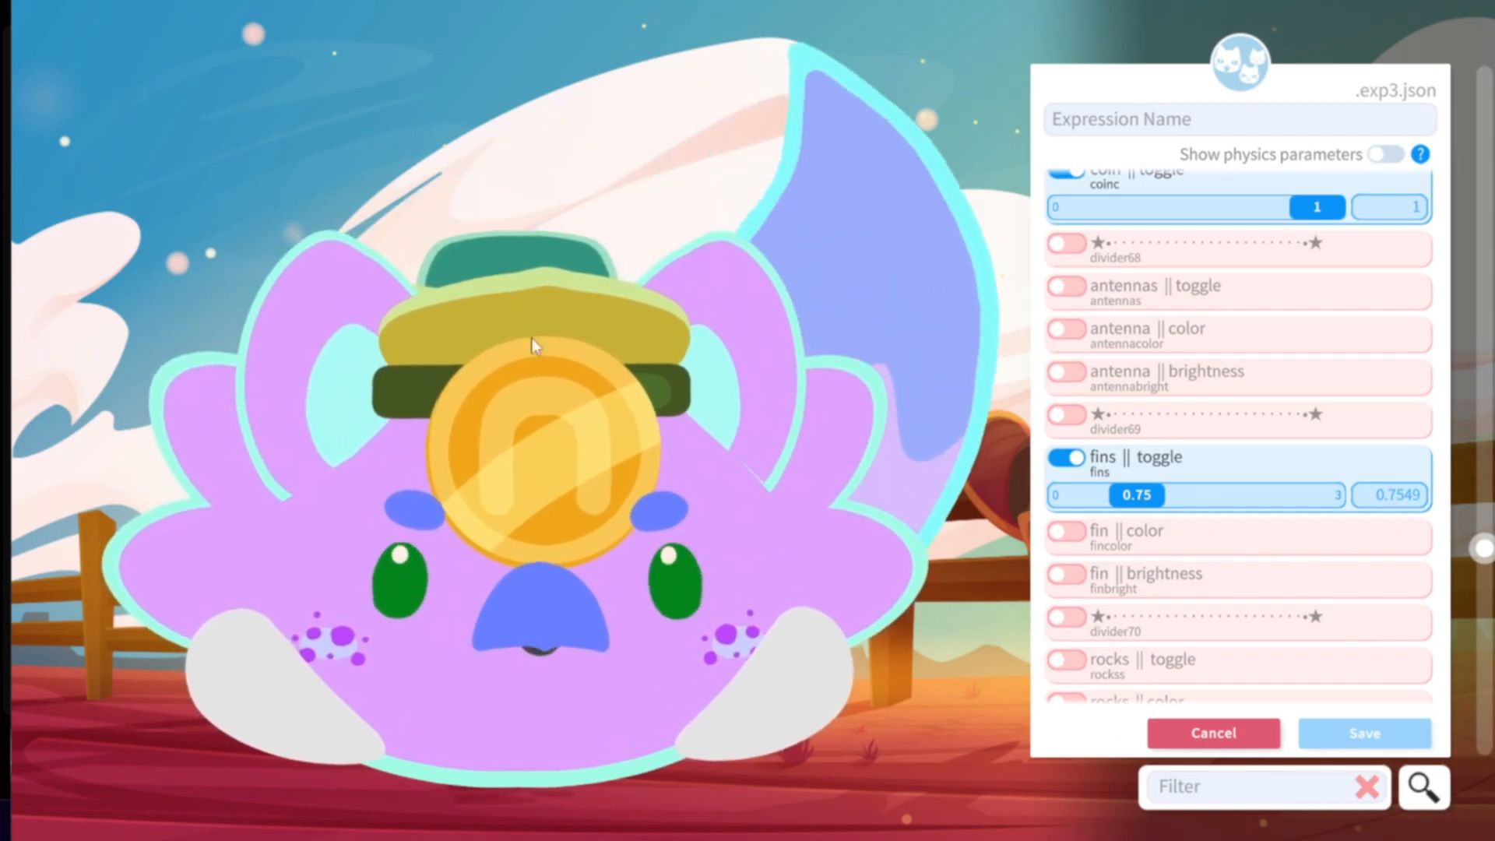
drag(1229, 507, 1158, 515)
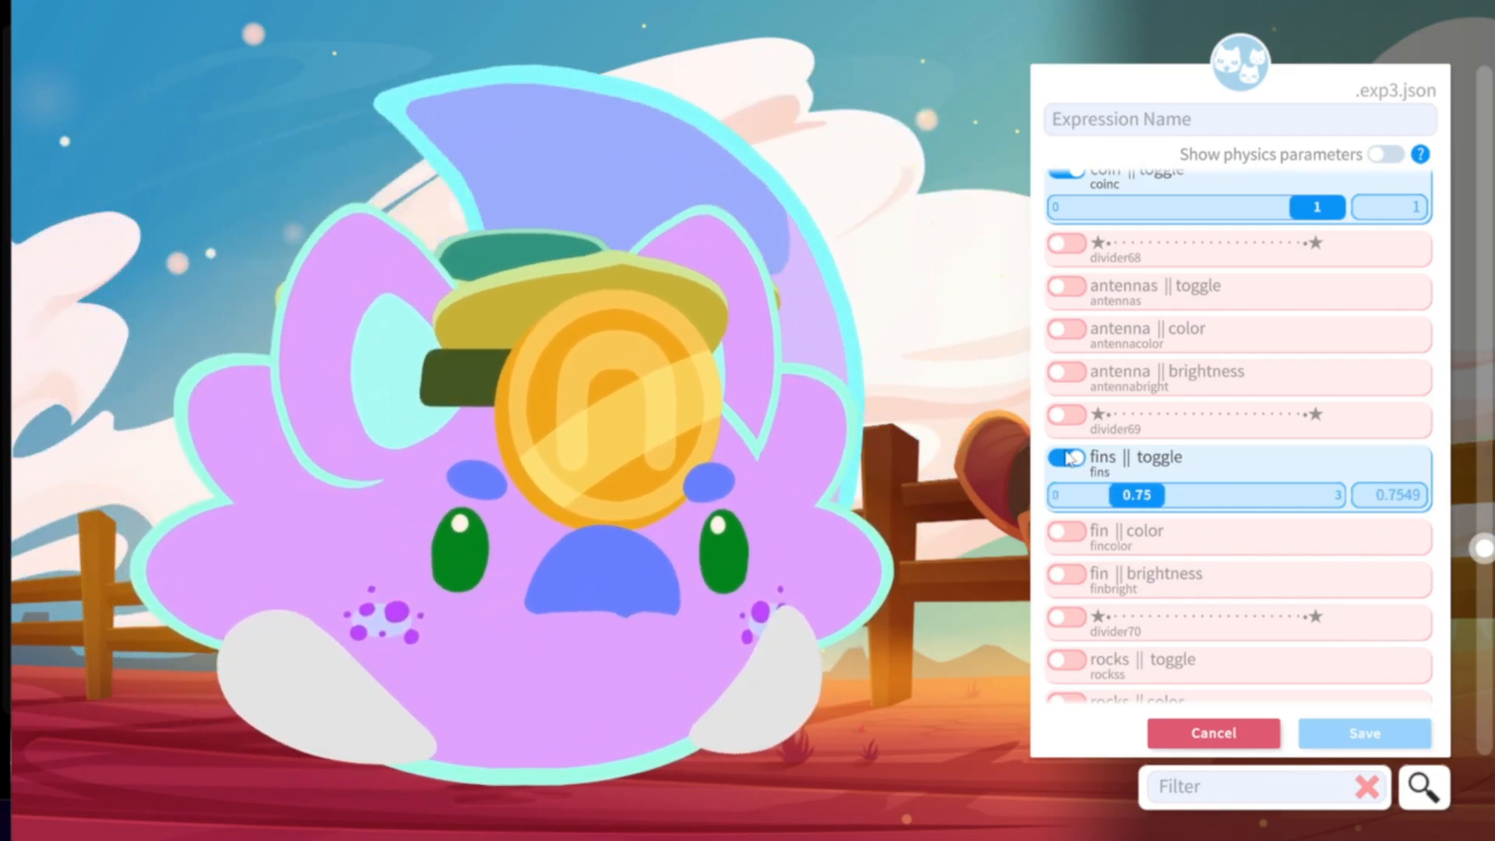
click(1066, 457)
Enable the rocks toggle and set it to 1.
scroll(1131, 534, down, 1)
click(1077, 583)
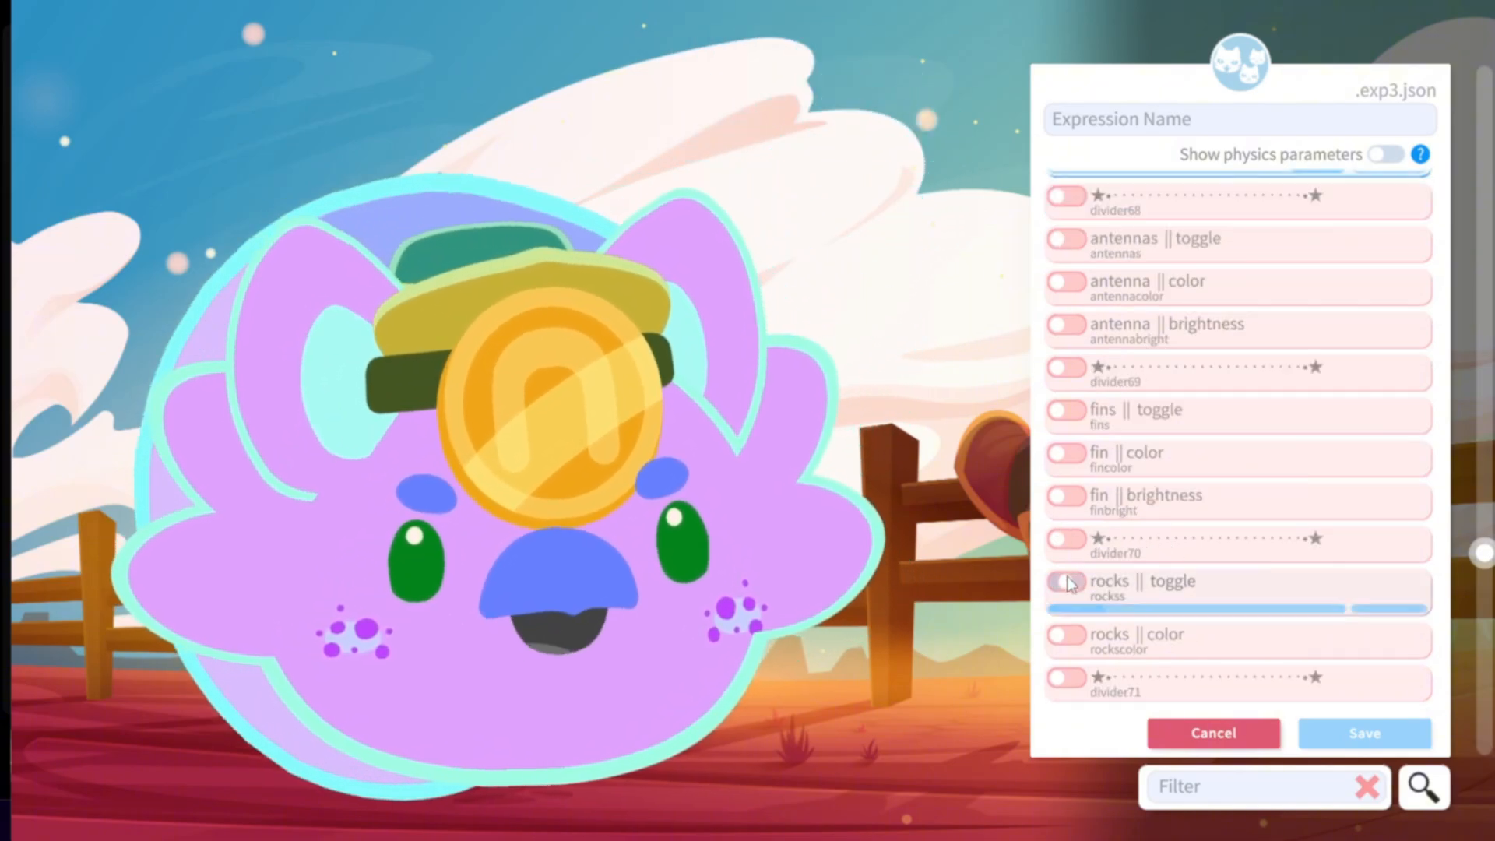
drag(1060, 619, 1335, 626)
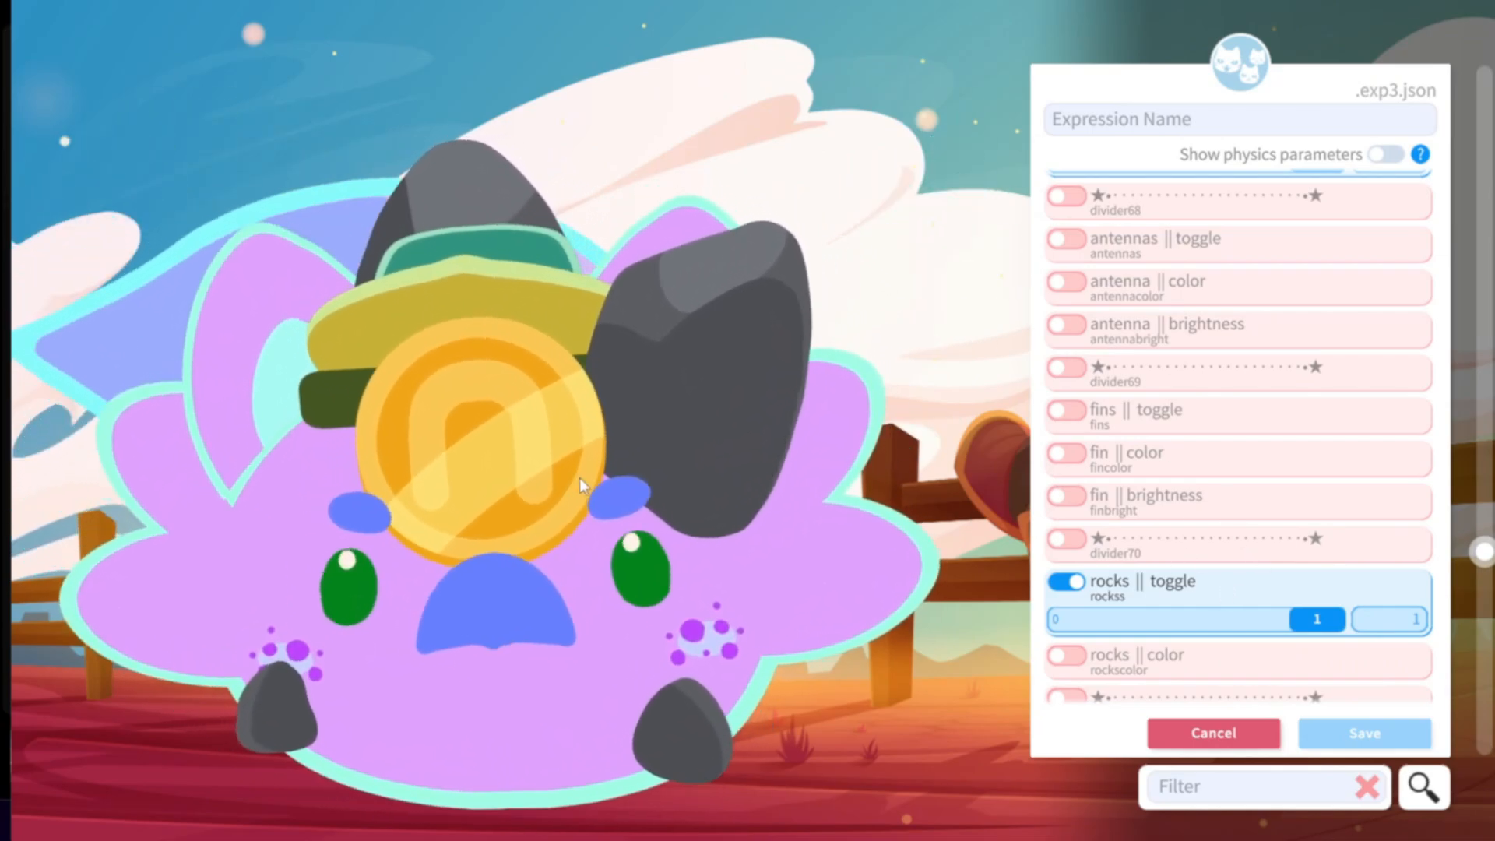
Turn off the coin, tangle and rocks toggles.
scroll(1228, 405, up, 3)
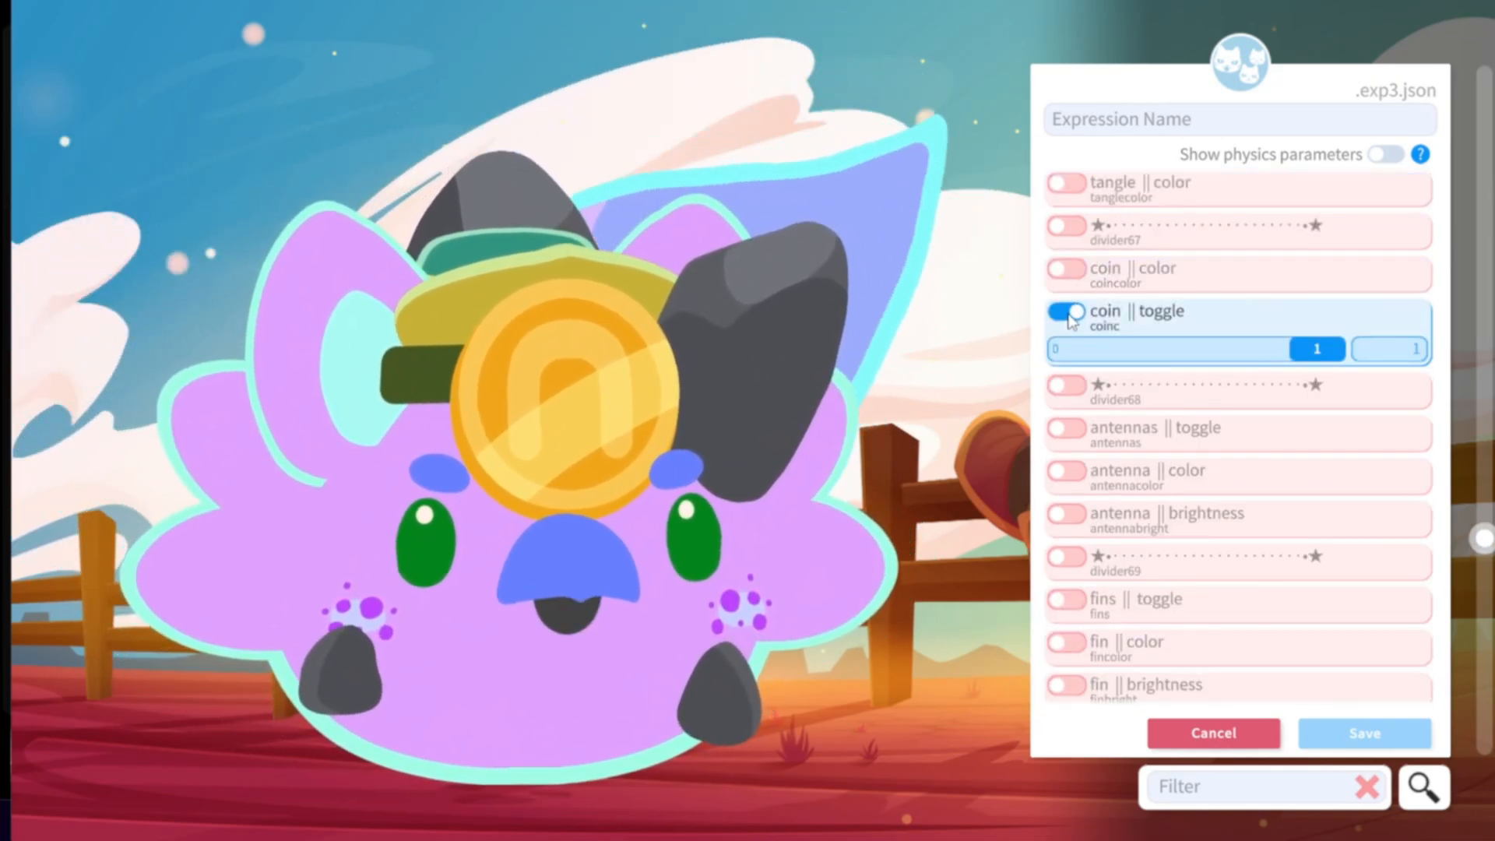
click(1066, 311)
scroll(1071, 311, up, 3)
click(1066, 297)
click(1067, 298)
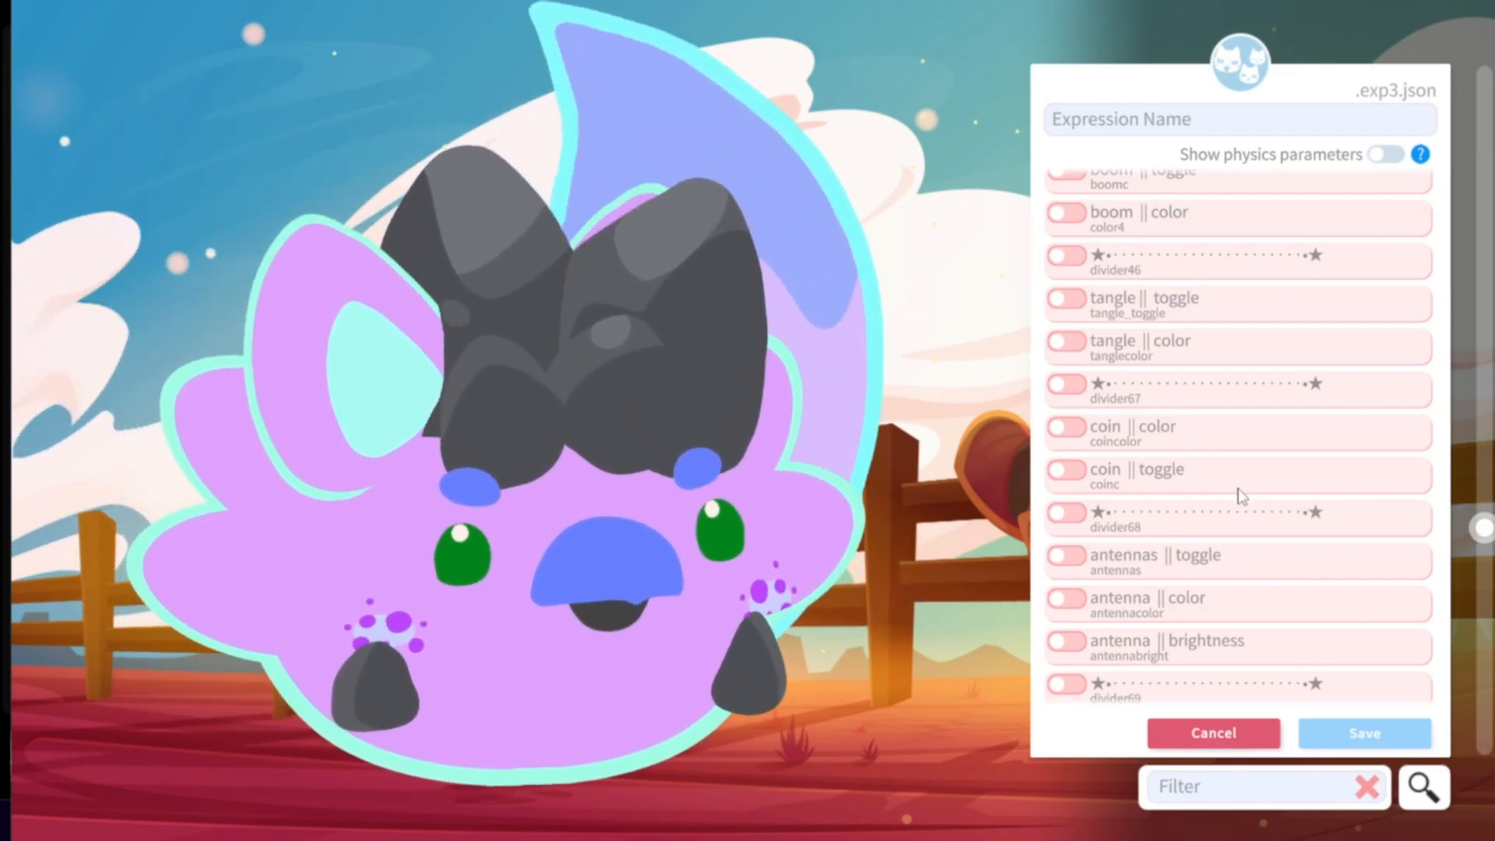
scroll(1286, 527, down, 4)
scroll(1151, 532, down, 4)
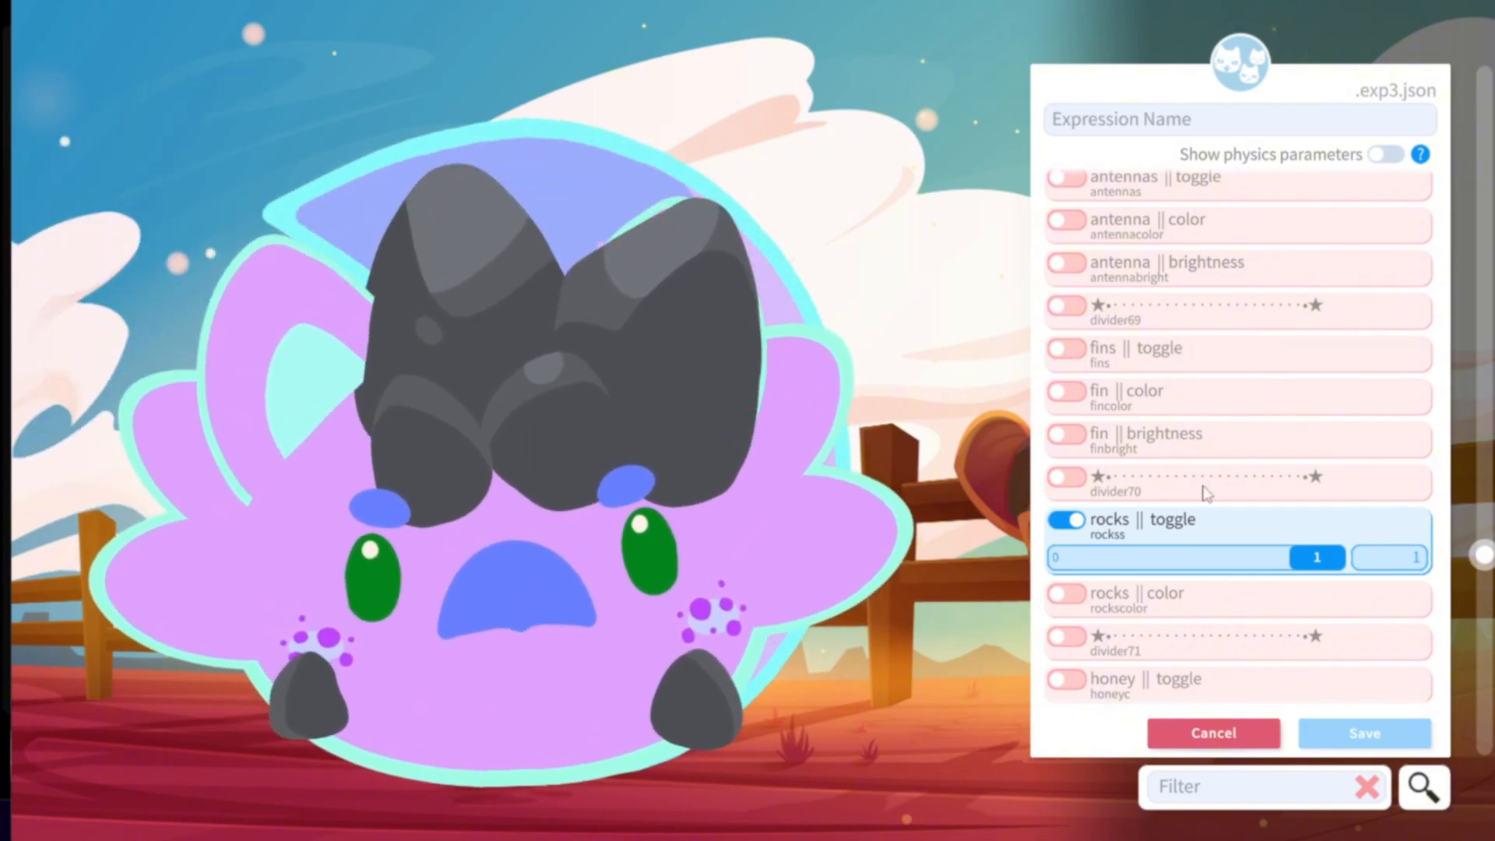
scroll(1058, 537, down, 3)
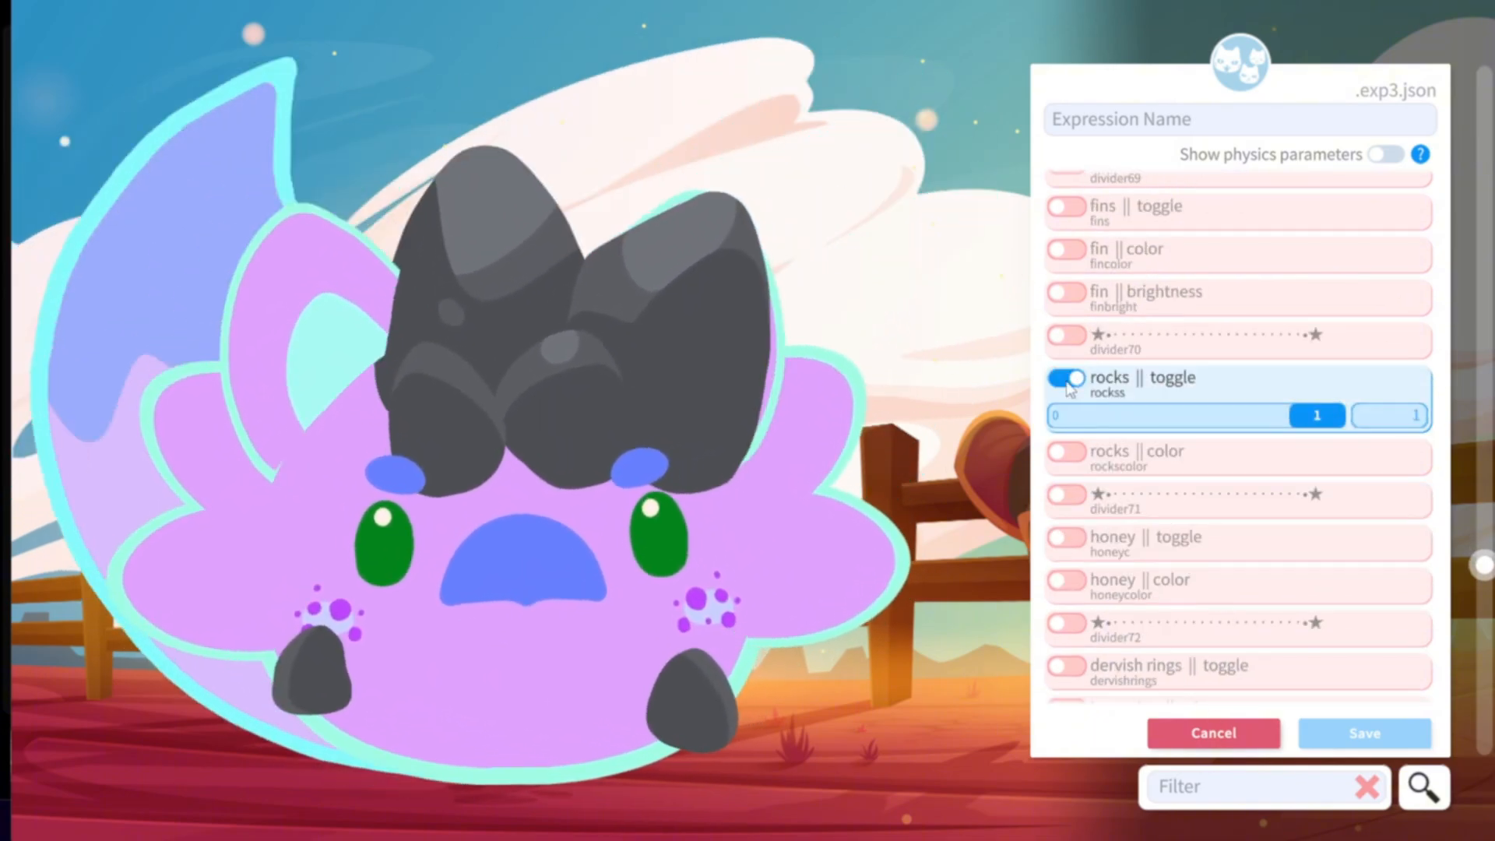
click(1066, 379)
Try the honey and dervish rings toggles, and turn both off.
click(1067, 508)
scroll(1082, 517, down, 3)
click(1068, 522)
click(1067, 365)
click(1067, 492)
Try the whiskers toggle and the halo toggle at 1, and turn both off.
scroll(1071, 514, down, 4)
click(1067, 561)
click(1067, 562)
scroll(1074, 557, down, 4)
click(1067, 540)
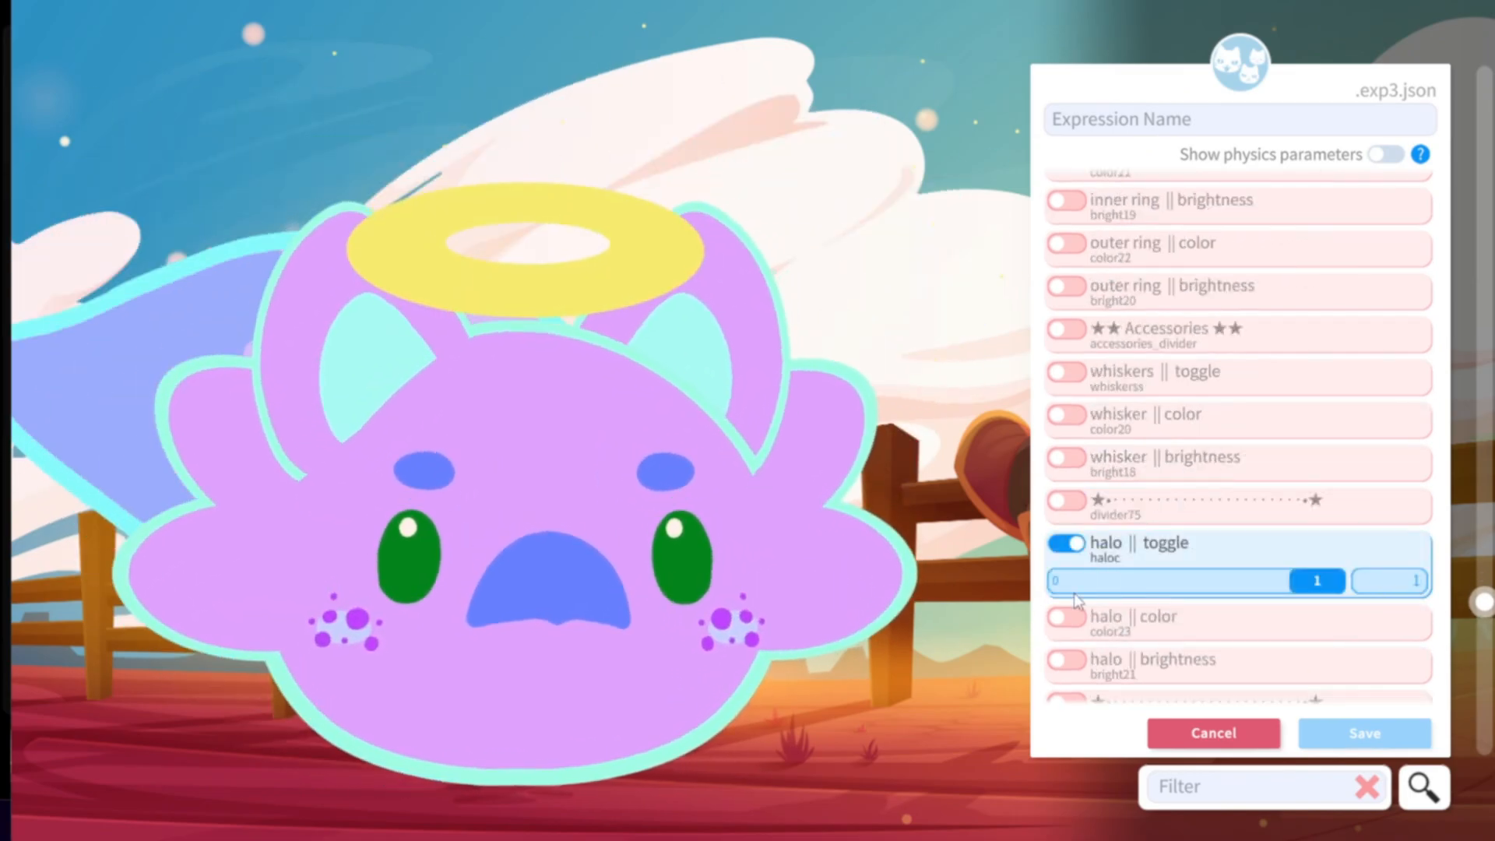
click(1067, 540)
Try the horns at about 1.59 with color 9 and brightness 0.4, together with the antlers at 1.
click(1067, 524)
click(1067, 410)
click(1067, 483)
click(1066, 412)
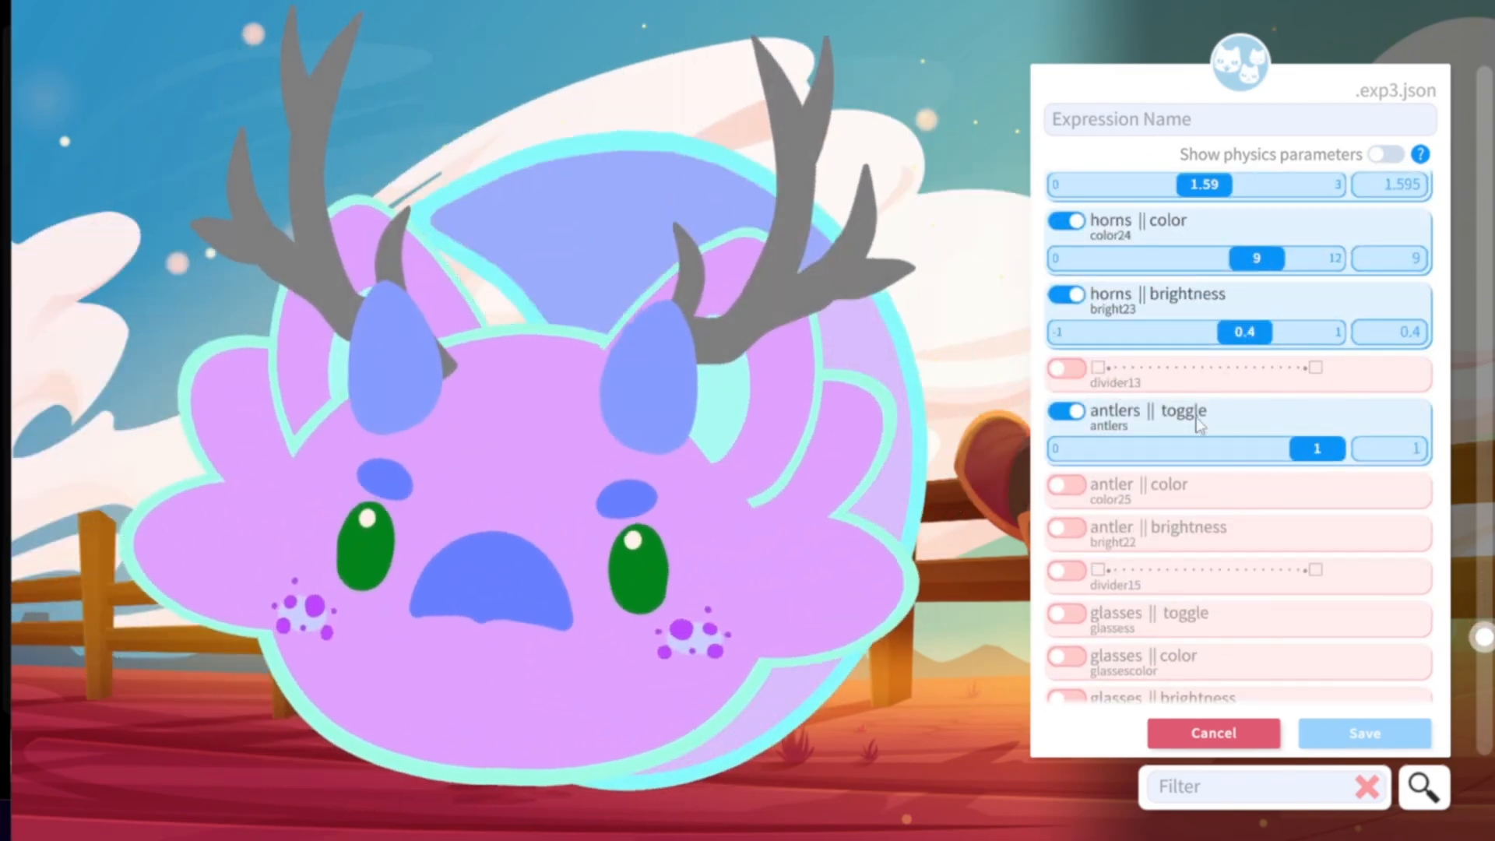
Turn off the antler and horn options and every other accessory option tried.
click(1067, 411)
scroll(1137, 506, down, 3)
scroll(1121, 467, up, 4)
click(1067, 226)
click(1067, 505)
click(1067, 578)
drag(1076, 616, 1276, 616)
click(1067, 505)
Enable the honey toggle and set the honey color to about 9.5.
scroll(1081, 389, up, 8)
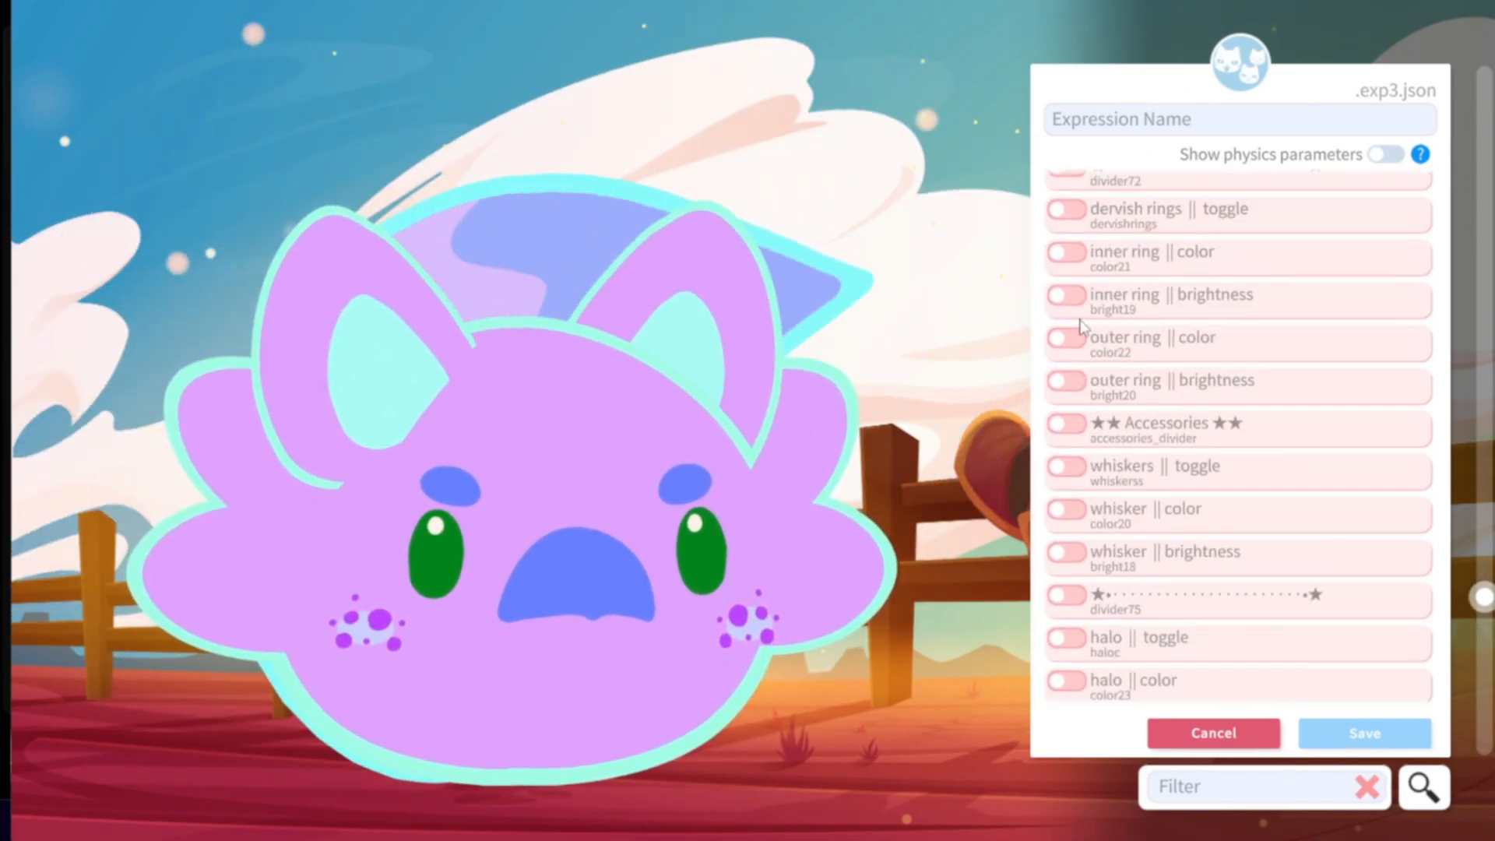
click(1068, 267)
click(1067, 342)
drag(1078, 382, 1261, 384)
Set the mouth color to about 10.86 and mouth brightness to about -0.45, and recolor the tongue magenta.
scroll(1194, 545, down, 3)
scroll(1188, 600, up, 20)
scroll(1181, 610, up, 6)
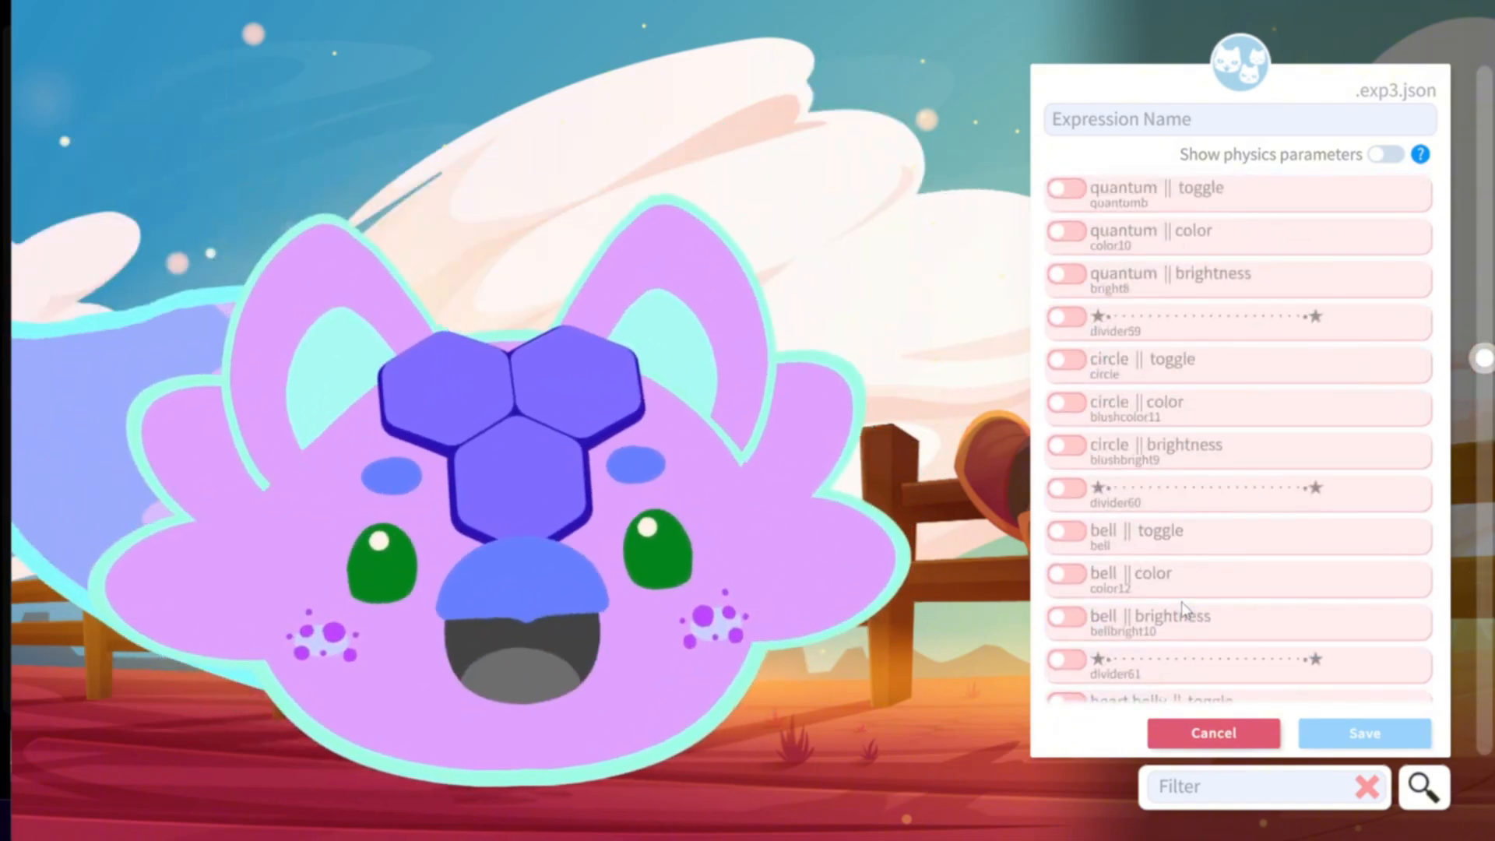
scroll(1183, 605, up, 20)
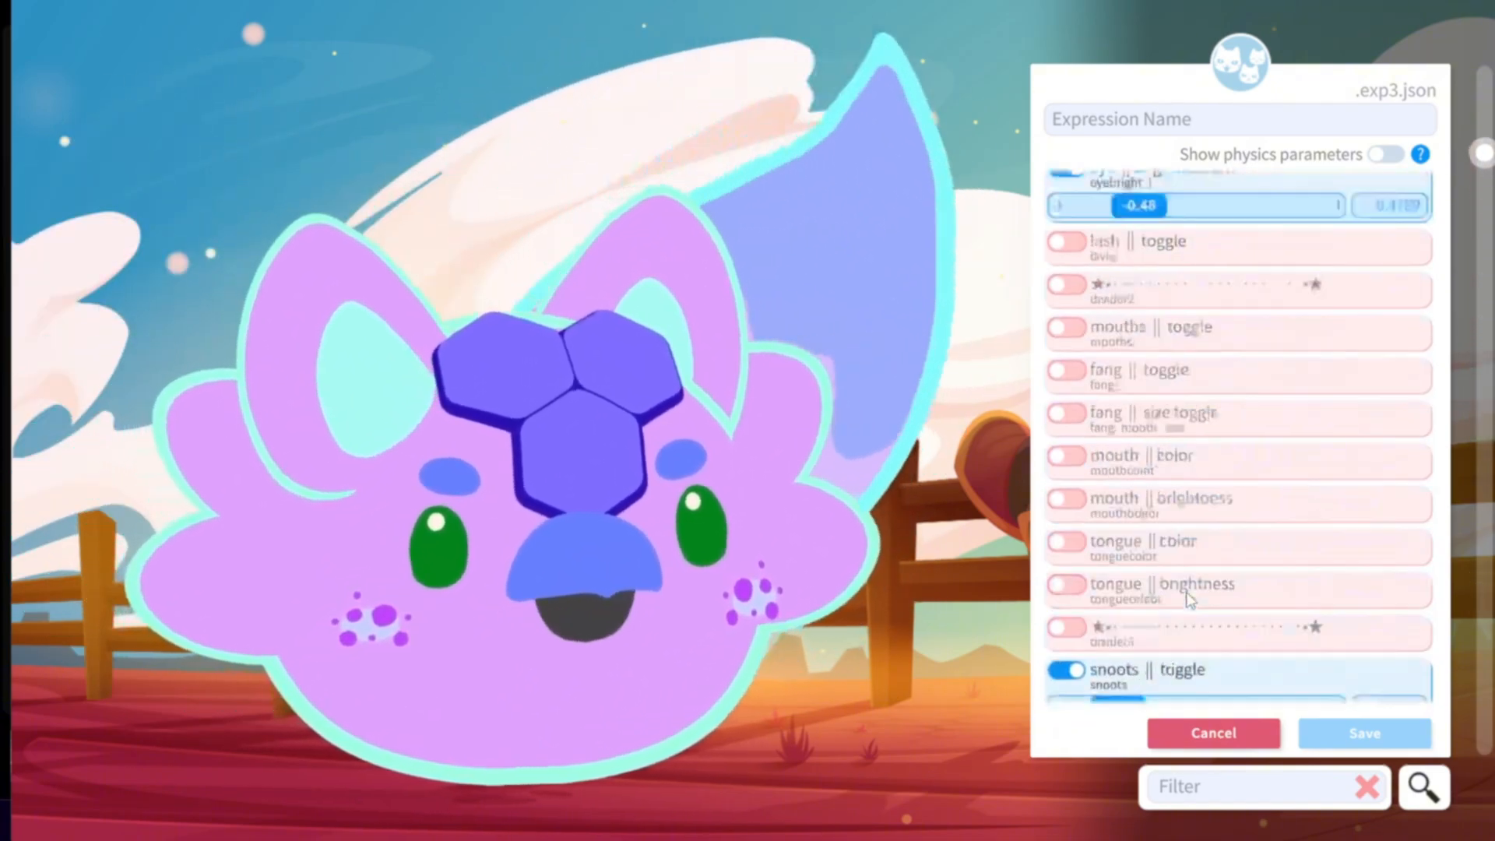
scroll(1187, 596, up, 15)
scroll(1185, 589, down, 2)
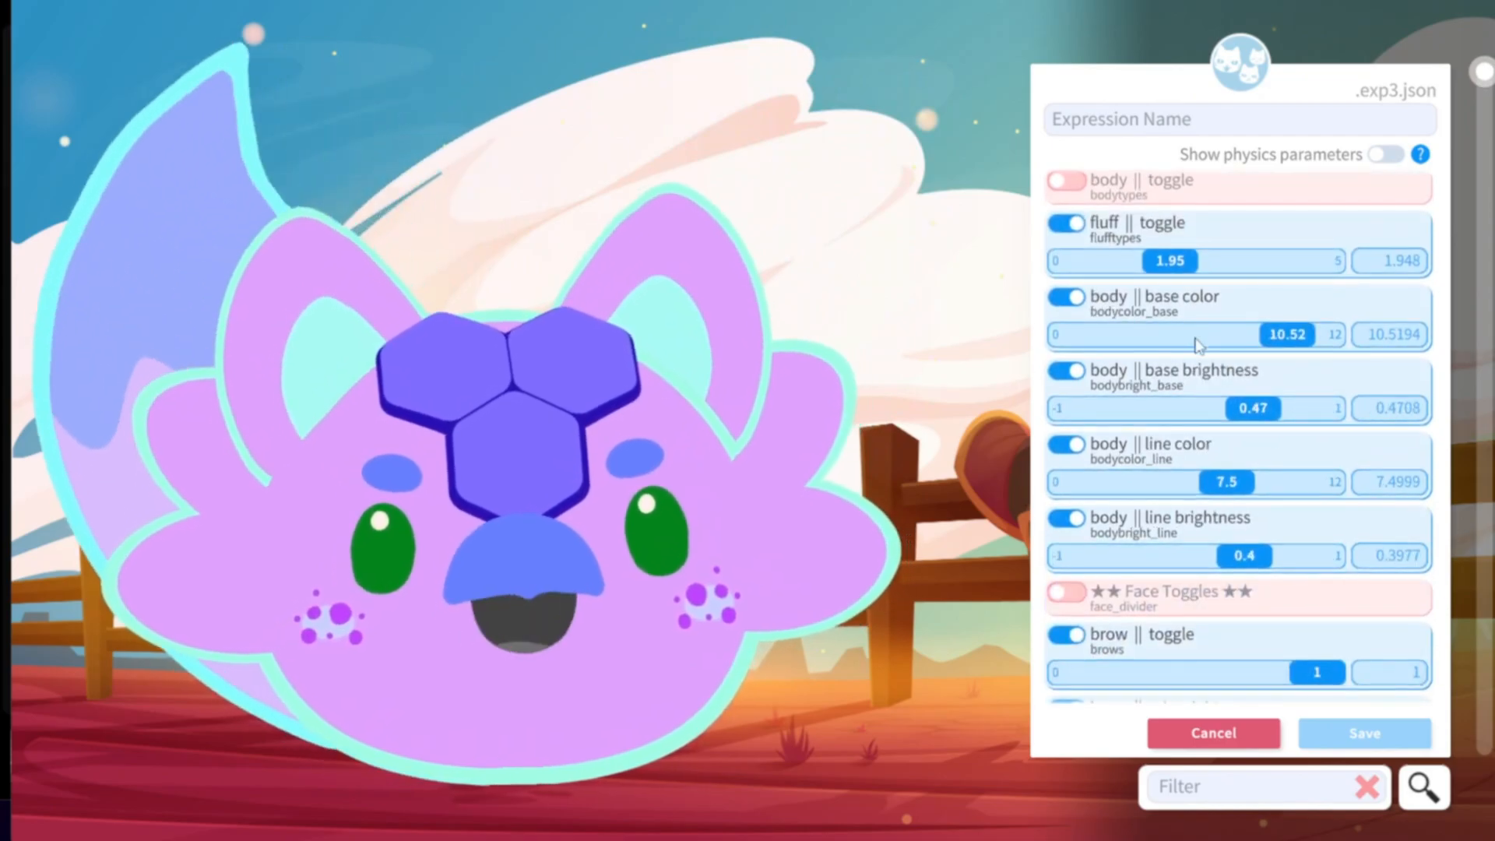
scroll(1174, 460, down, 8)
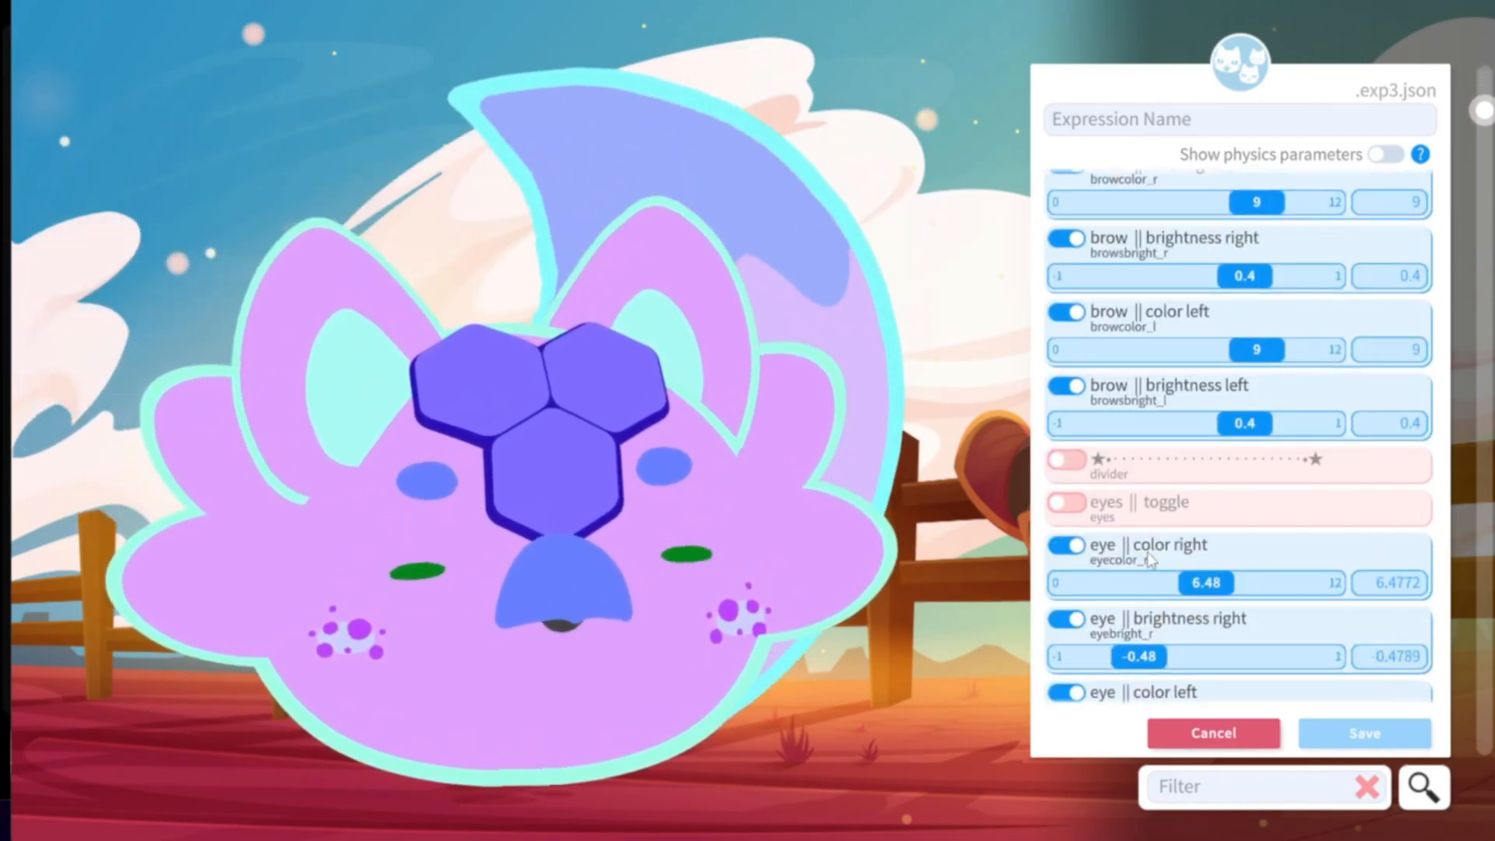
scroll(1158, 520, down, 8)
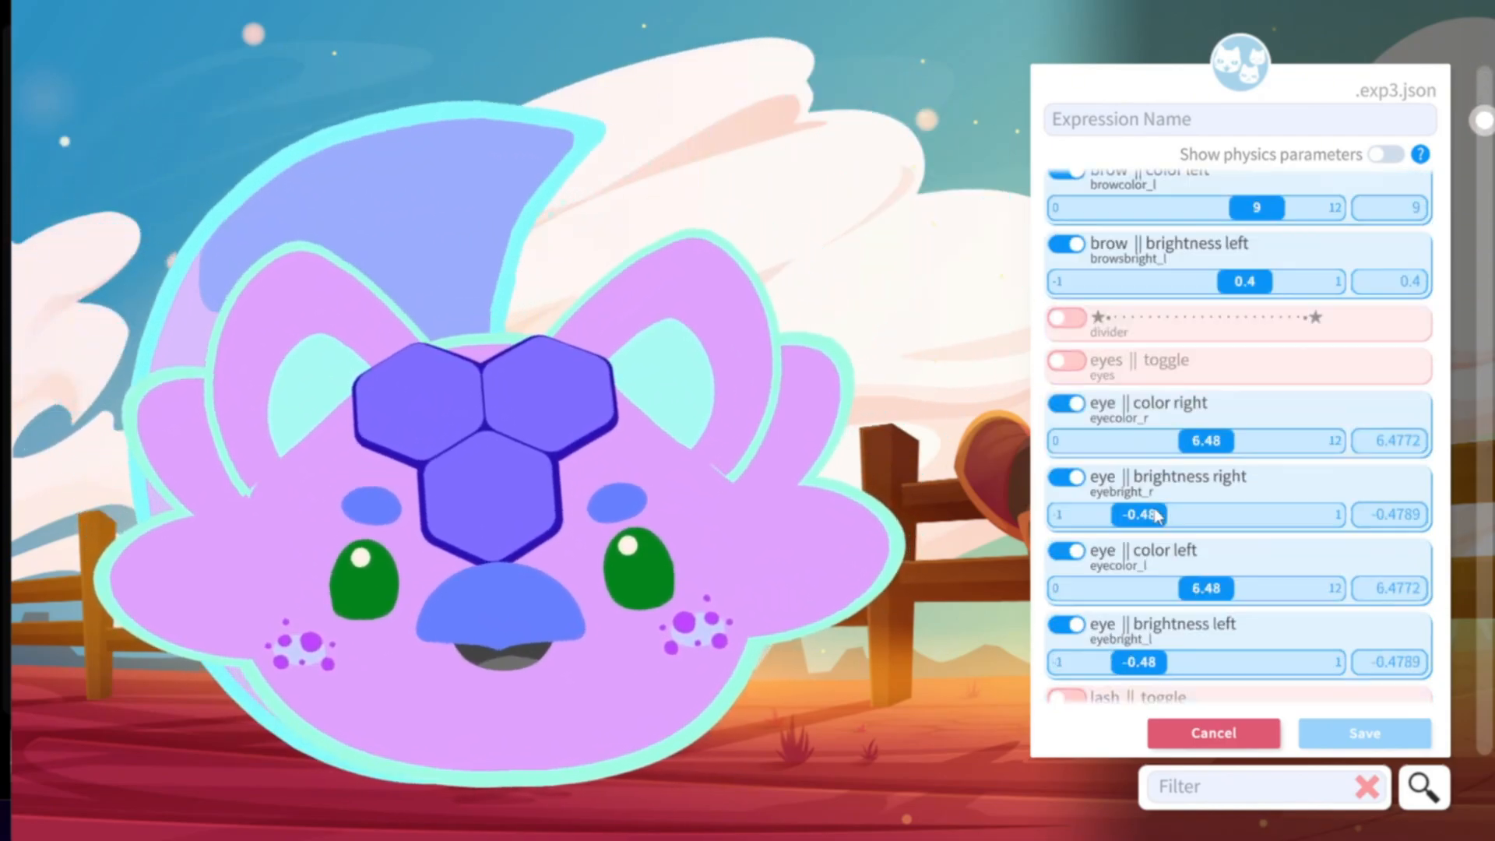
scroll(1158, 518, down, 1)
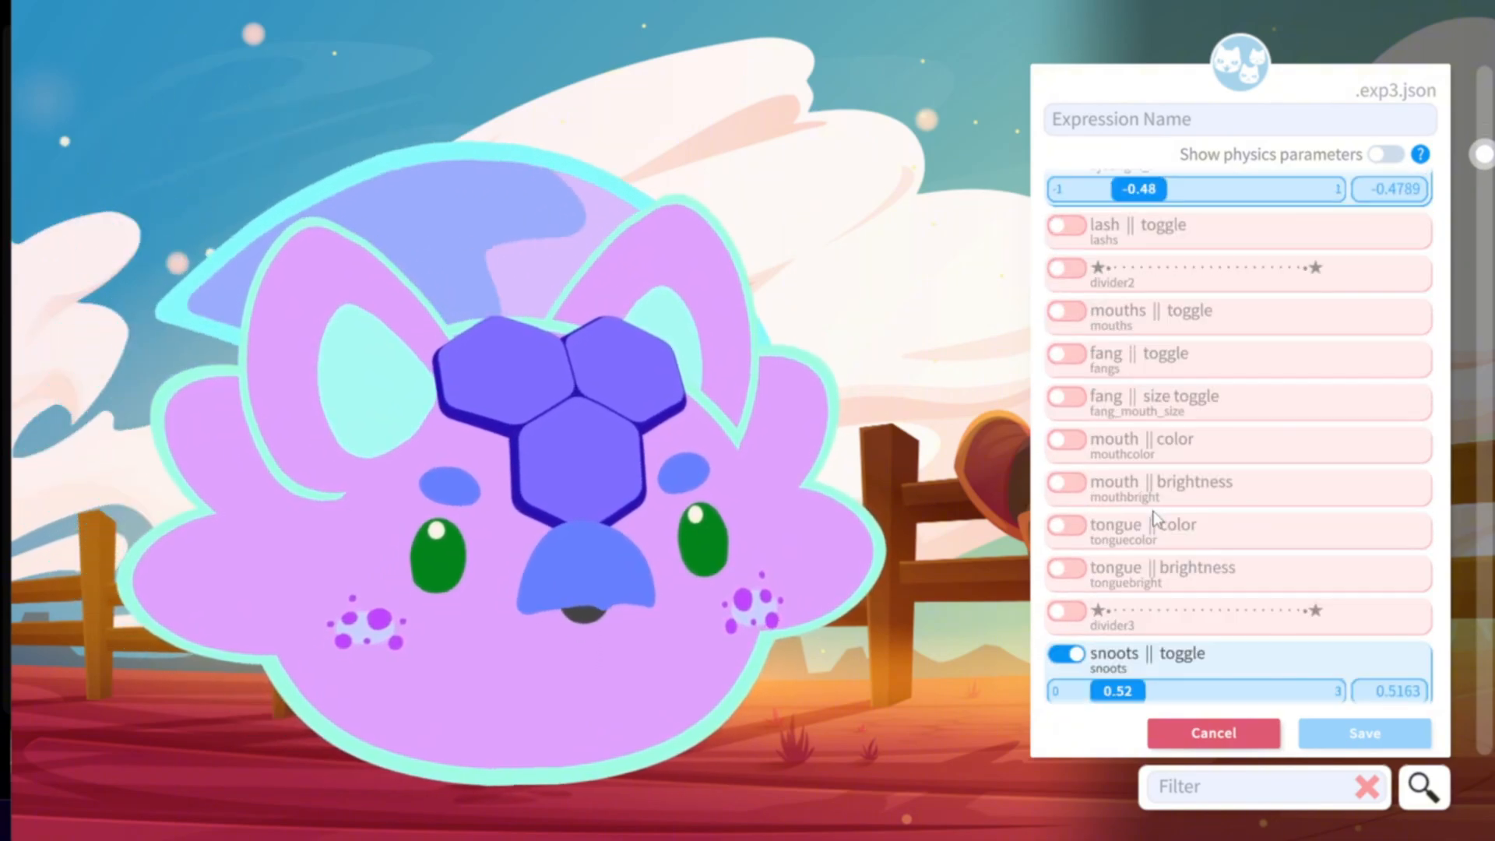
click(1064, 438)
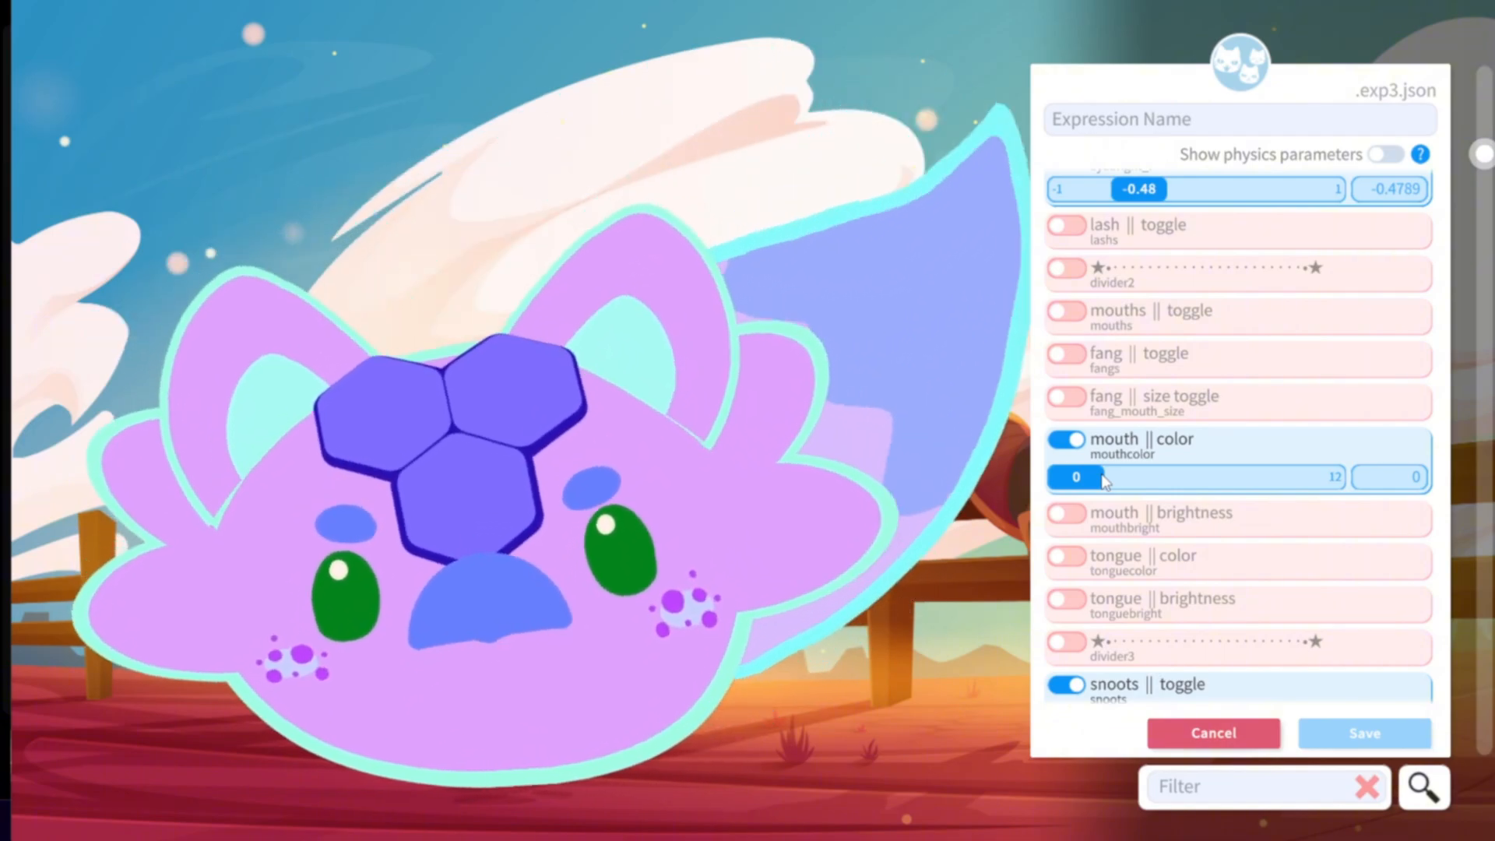
click(1068, 589)
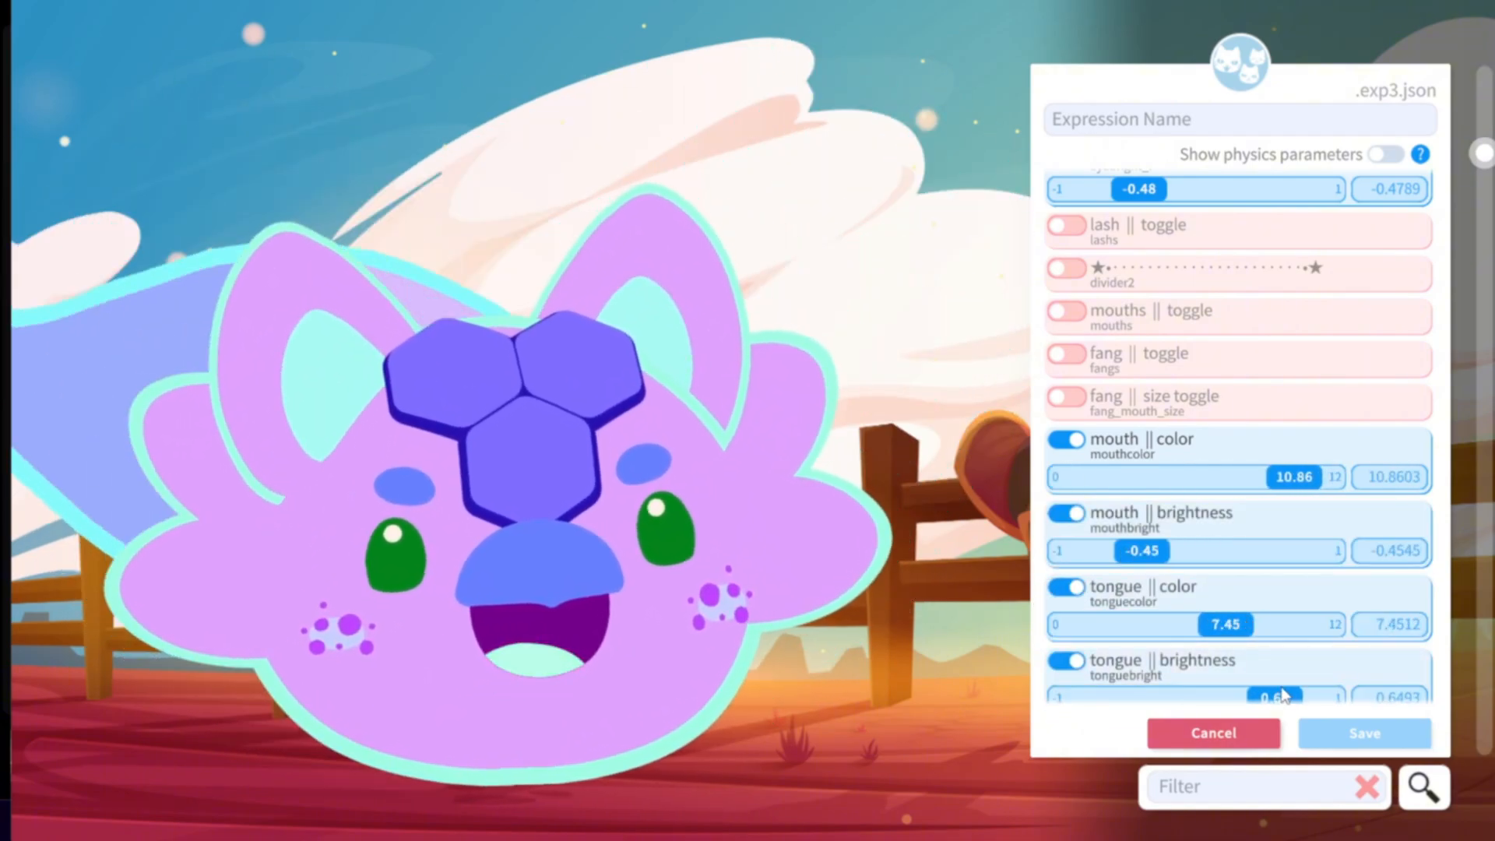
Review the remaining parameters down to the end of the custom options.
scroll(1203, 616, down, 20)
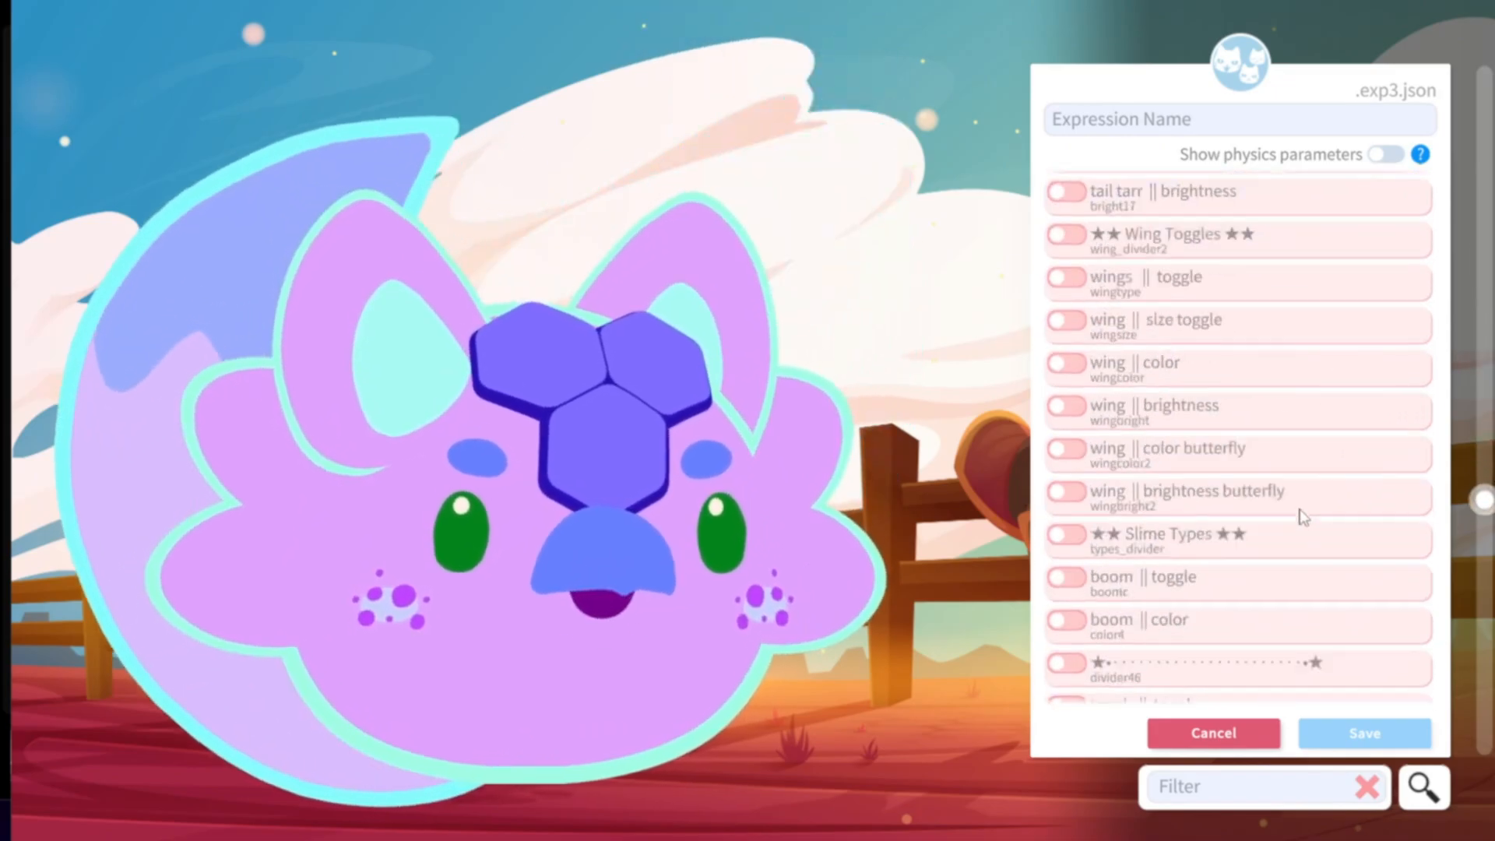
scroll(1288, 491, down, 15)
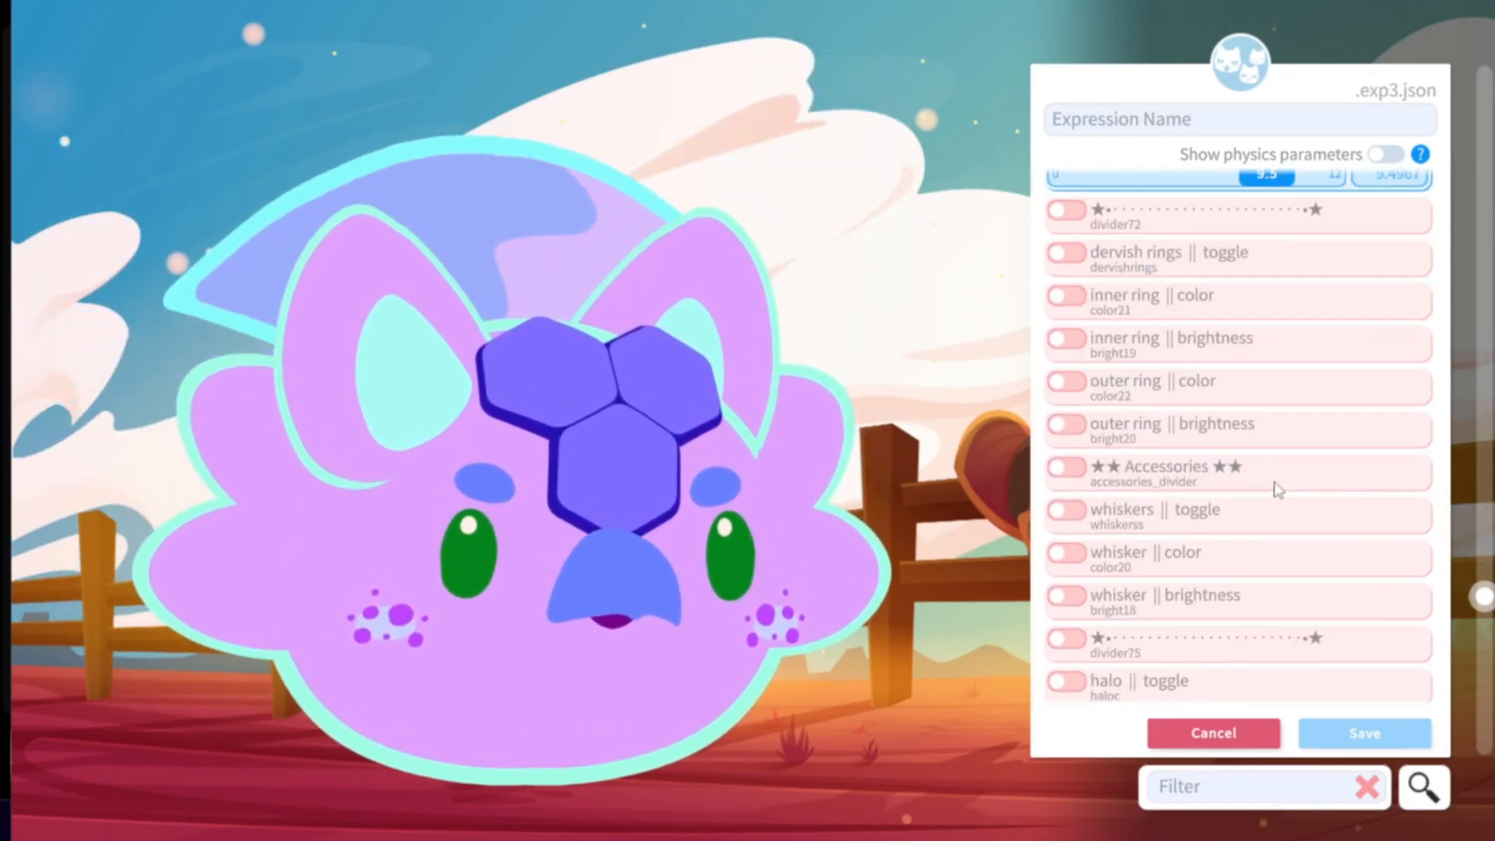
scroll(1251, 489, down, 15)
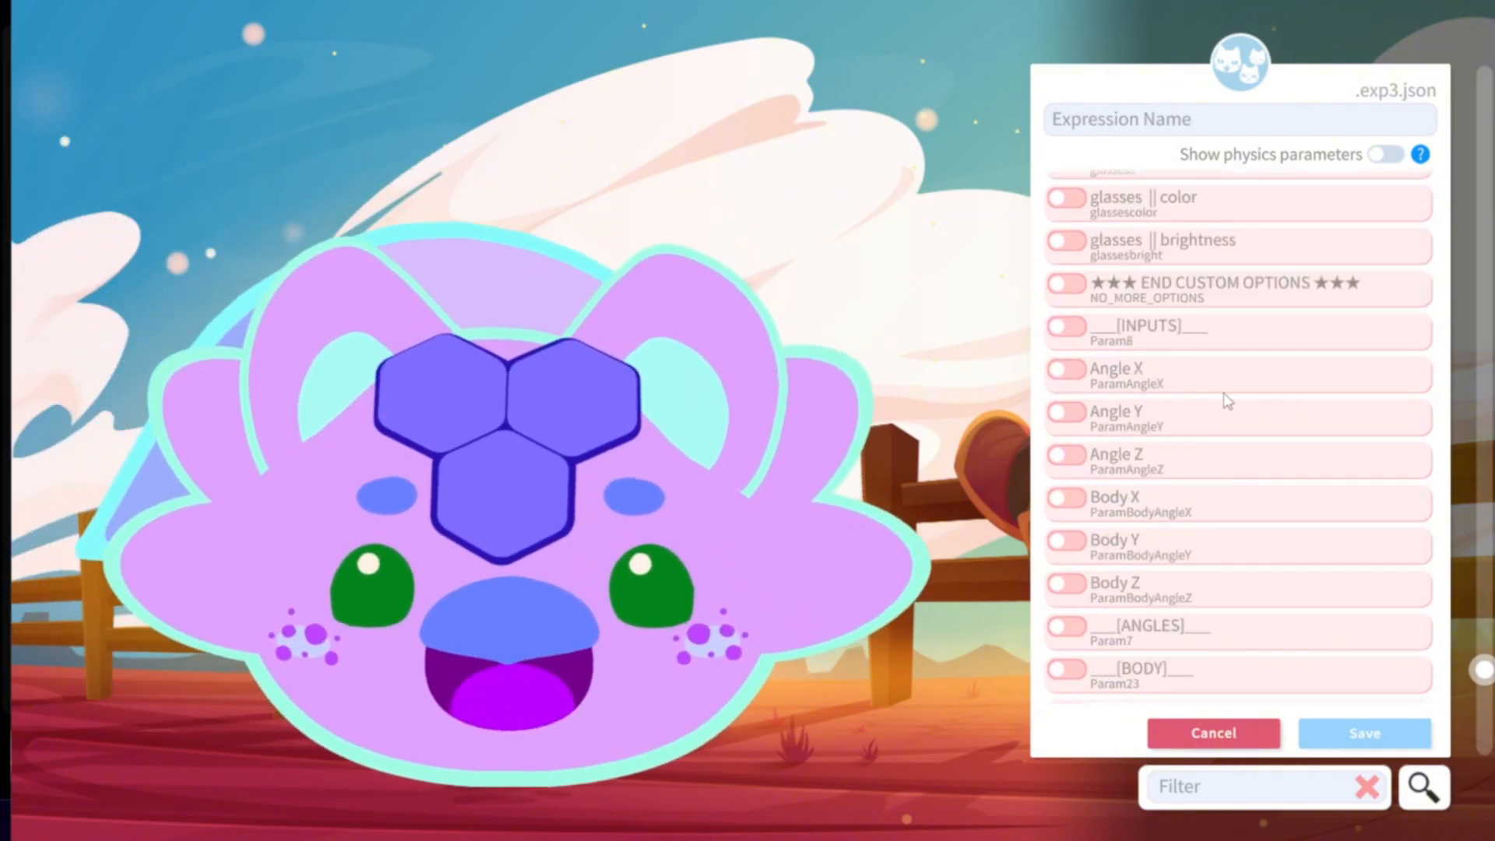
Name the customized expression "model" and save it.
scroll(1222, 392, up, 1)
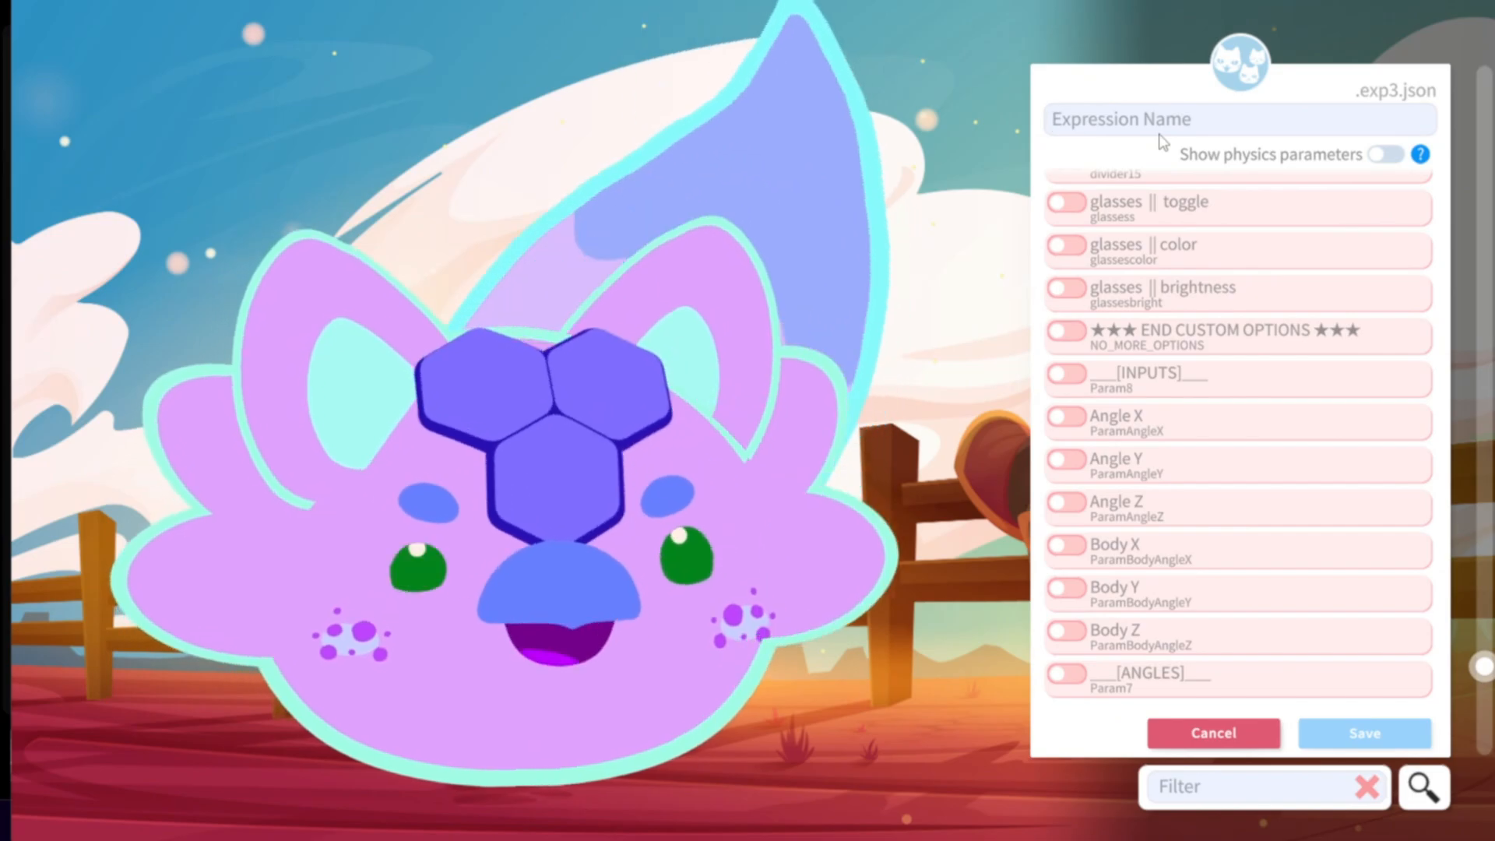
text(model)
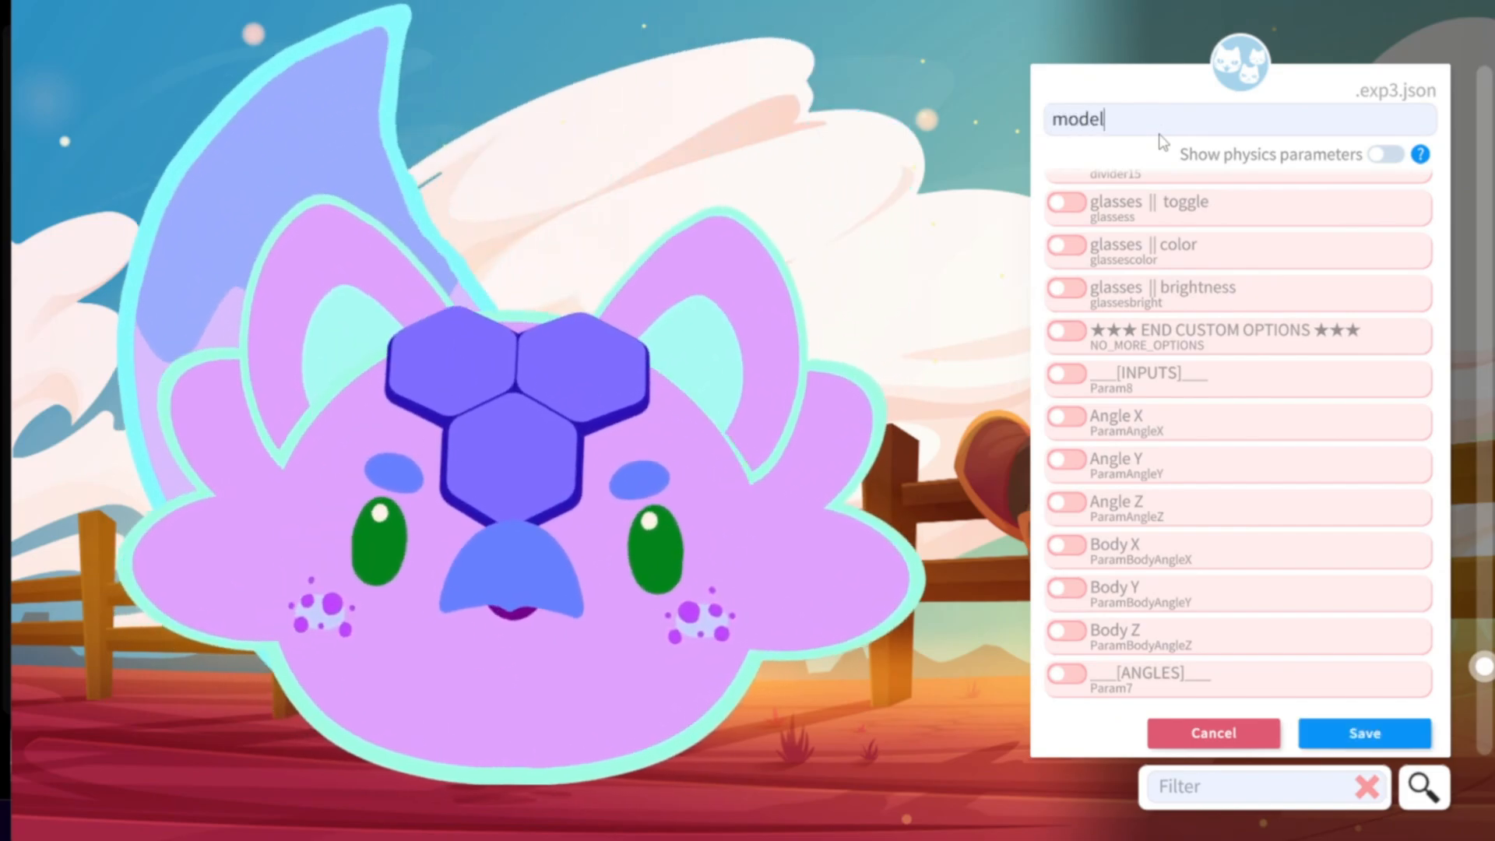
click(1365, 733)
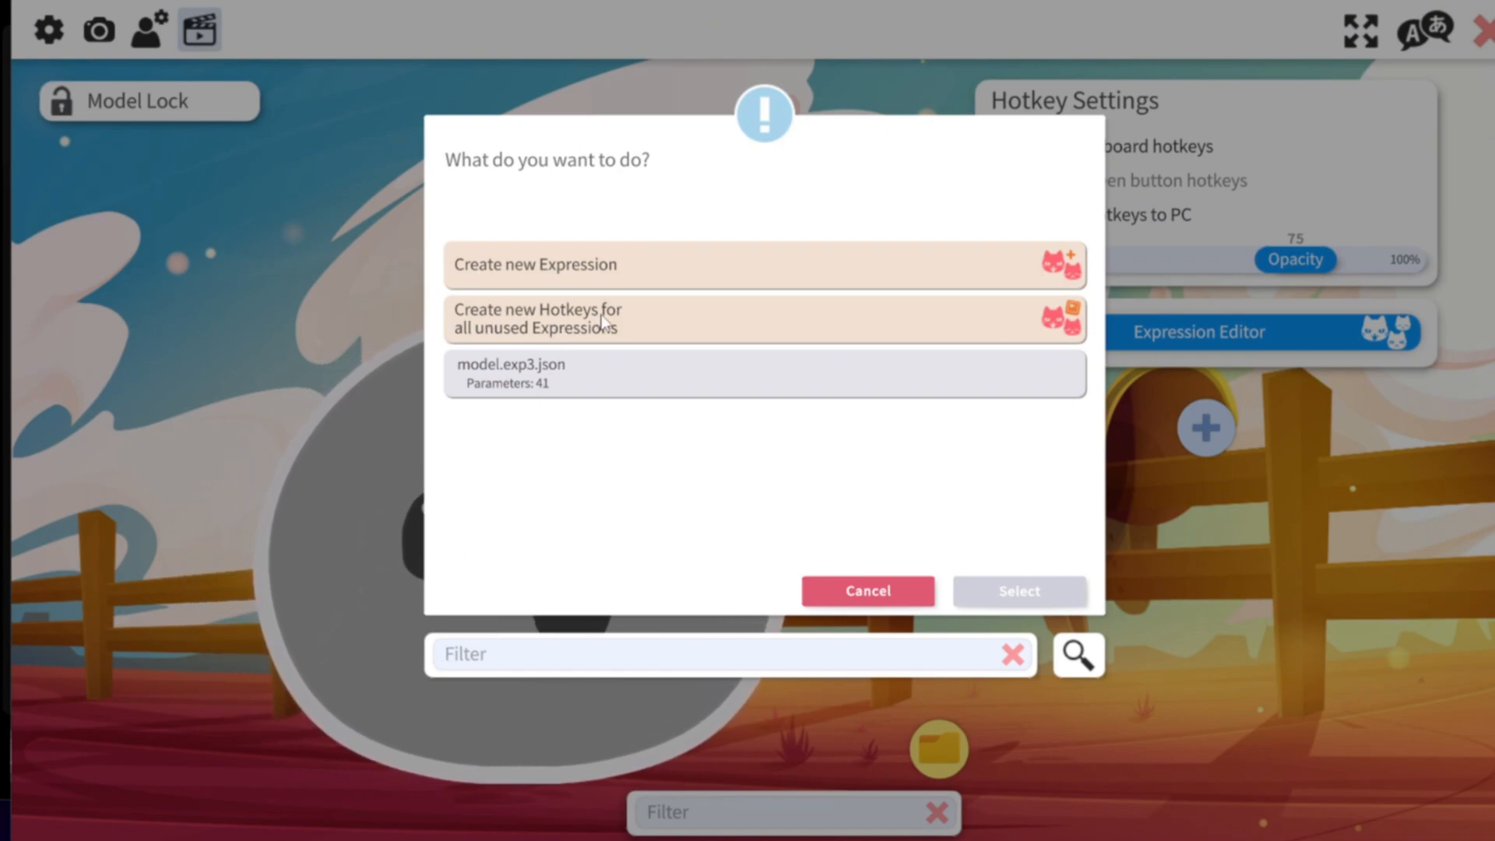
Create new hotkeys for all unused expressions, accepting the one for model.exp3.json.
click(672, 336)
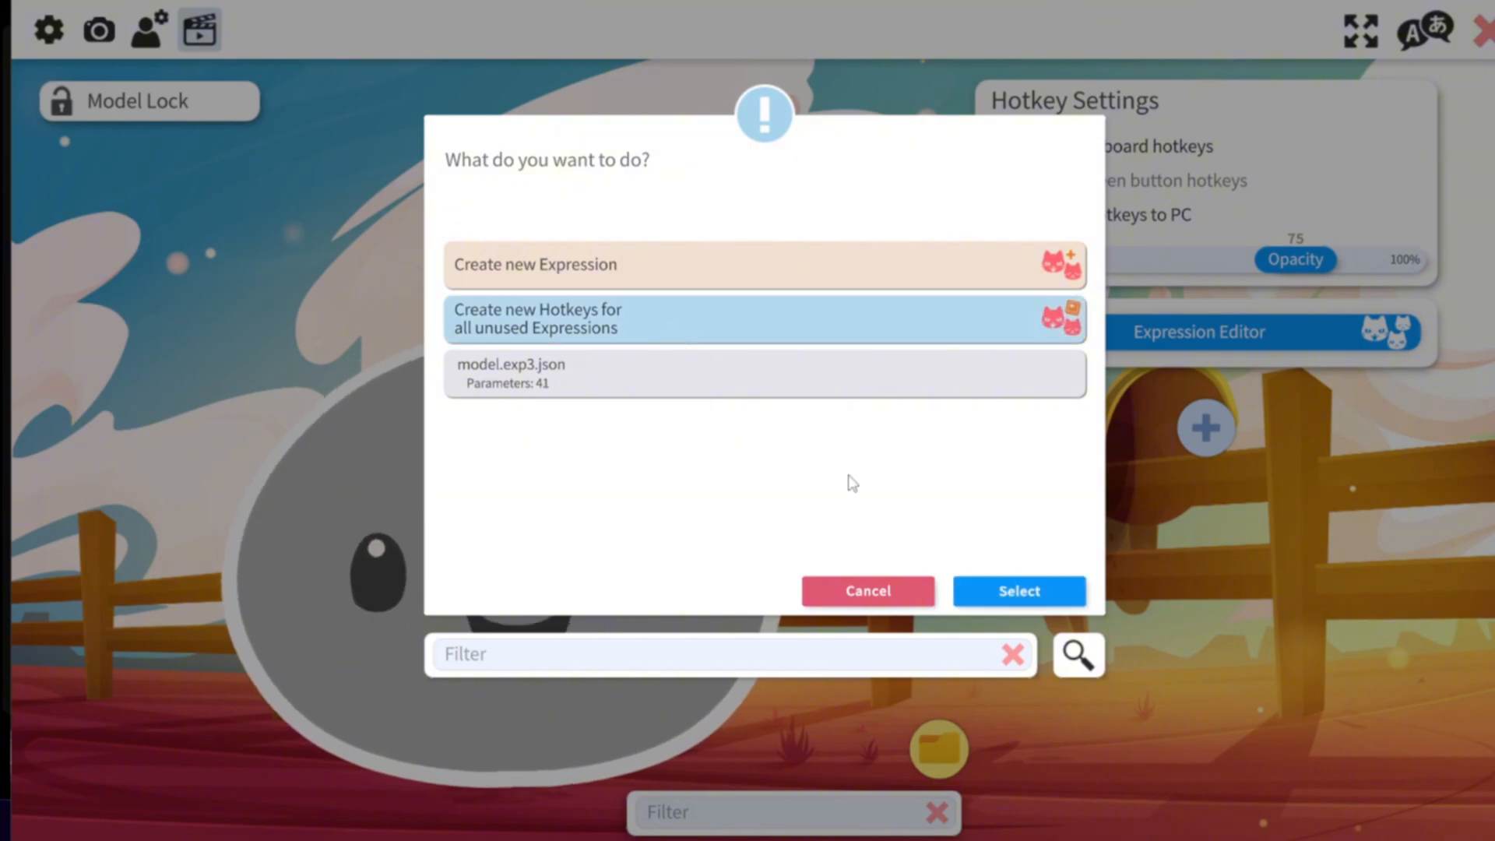
click(1004, 595)
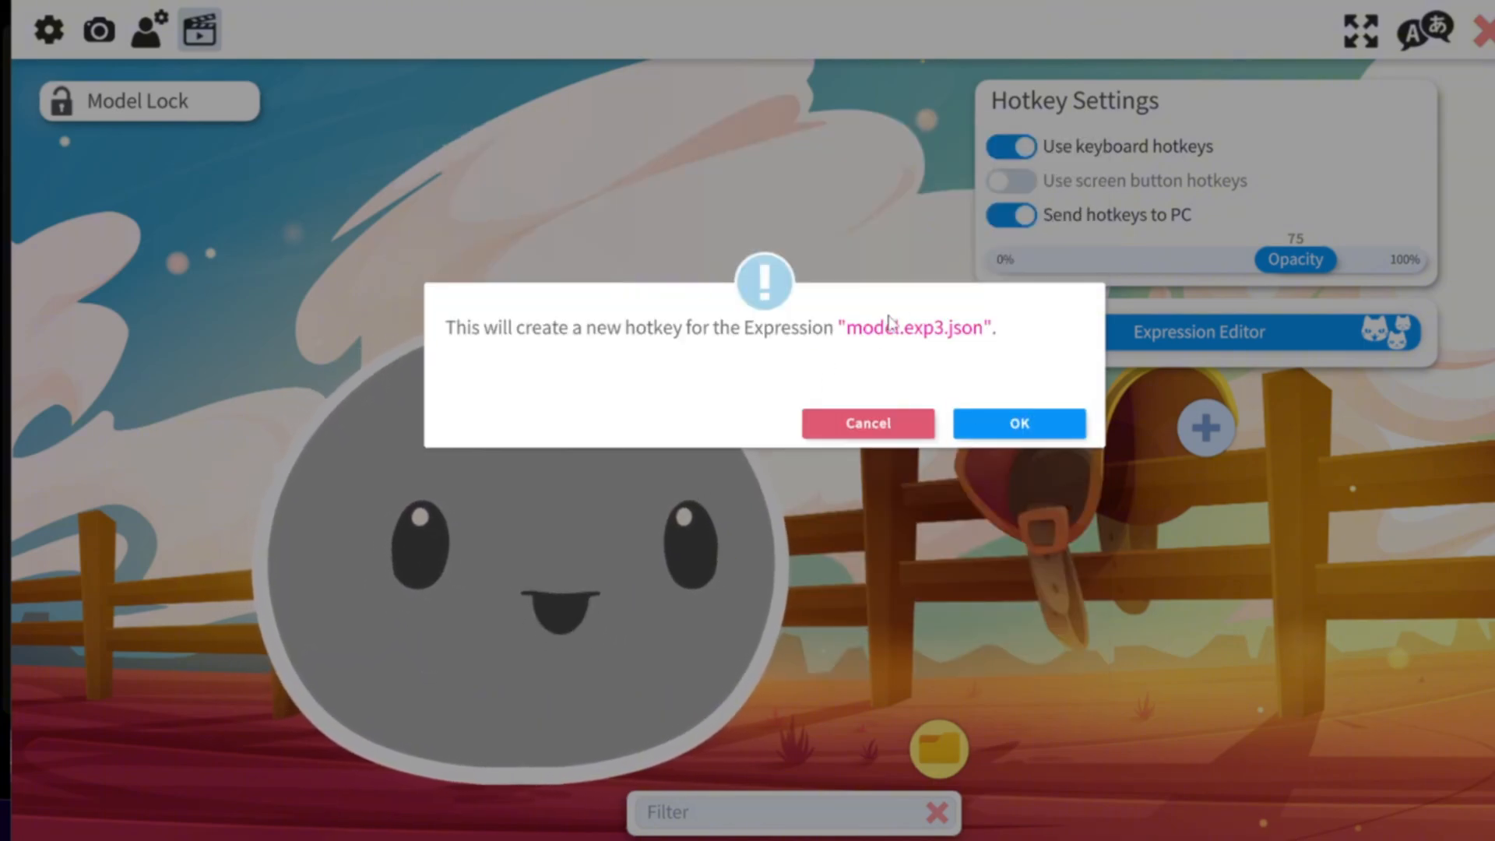
click(1020, 423)
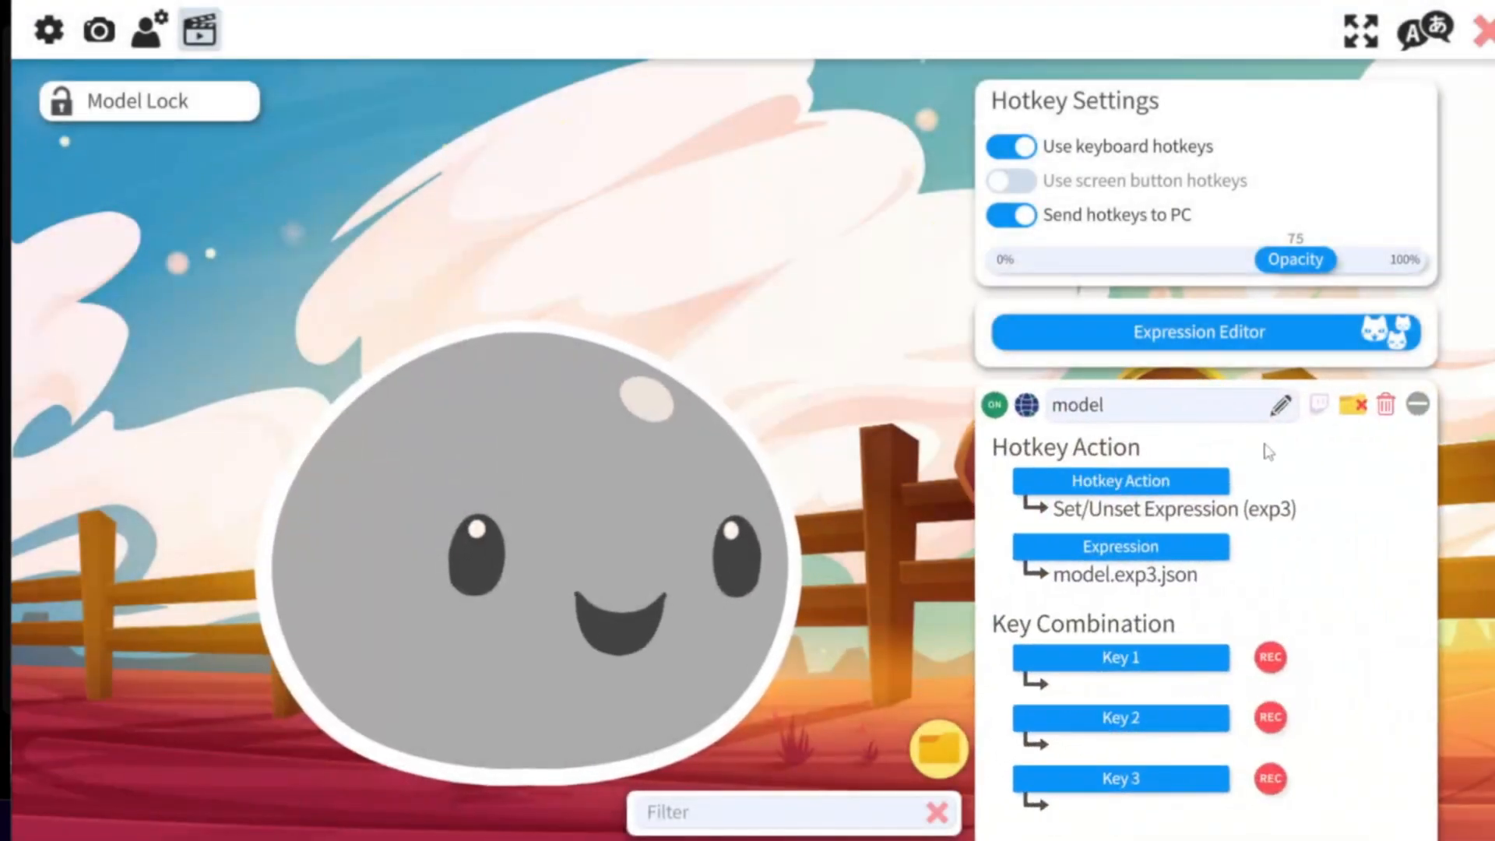
Assign N1 as the first key of the model hotkey's key combination.
scroll(1324, 483, down, 2)
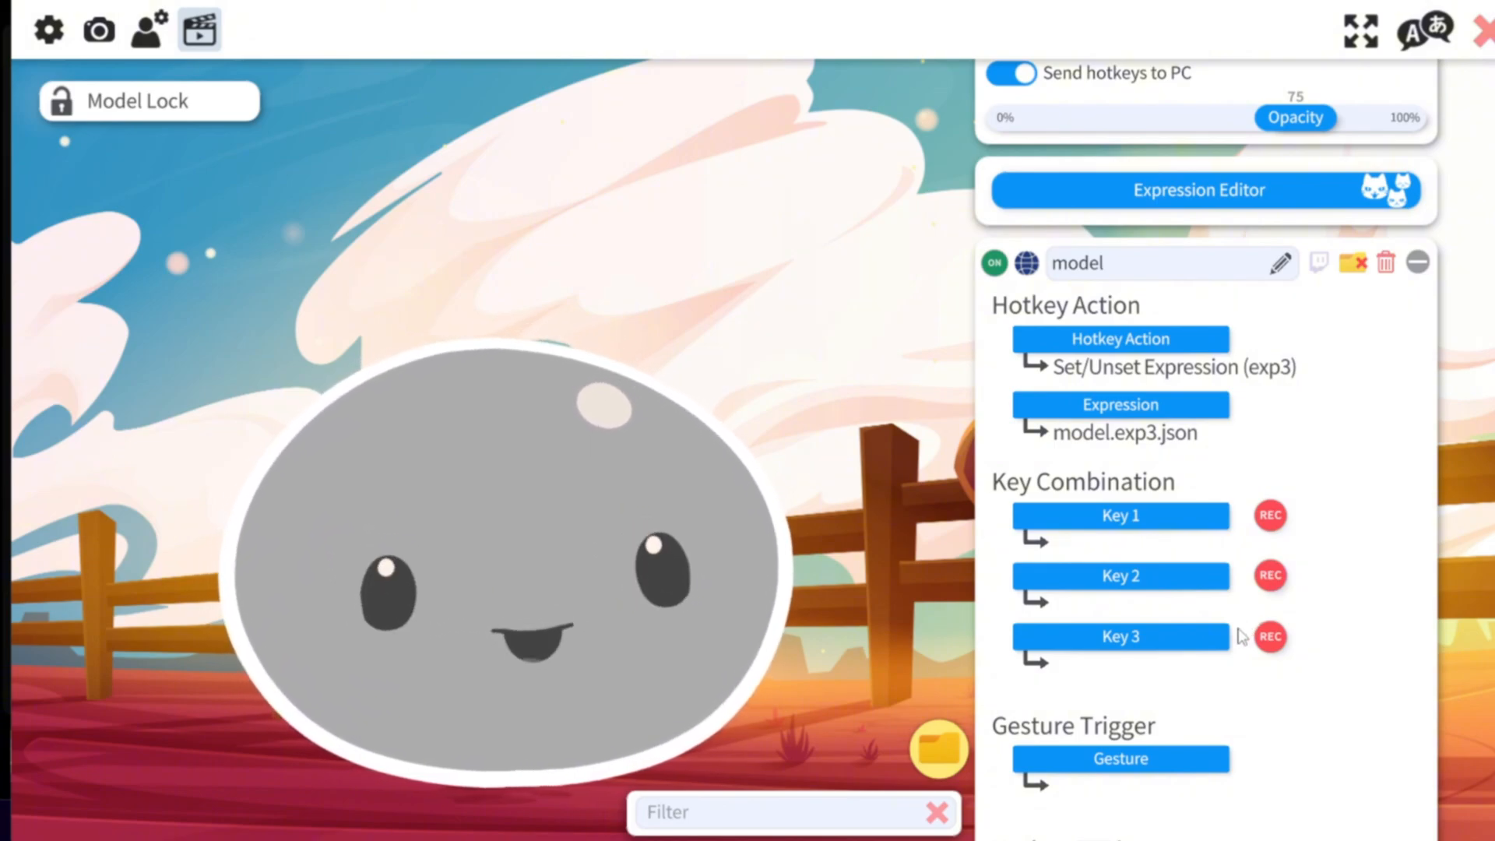
click(1139, 520)
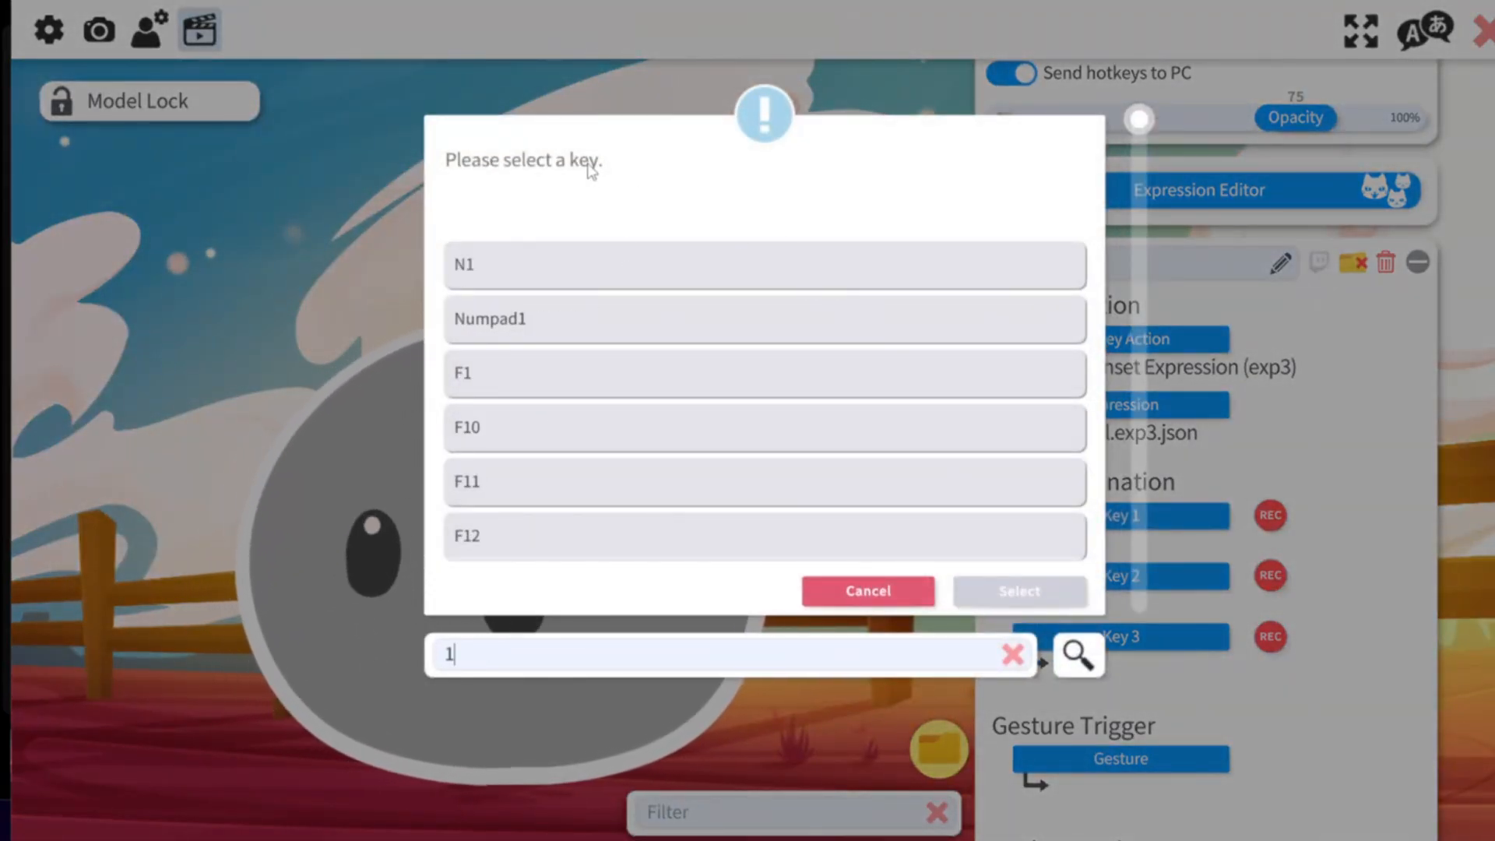
click(1018, 590)
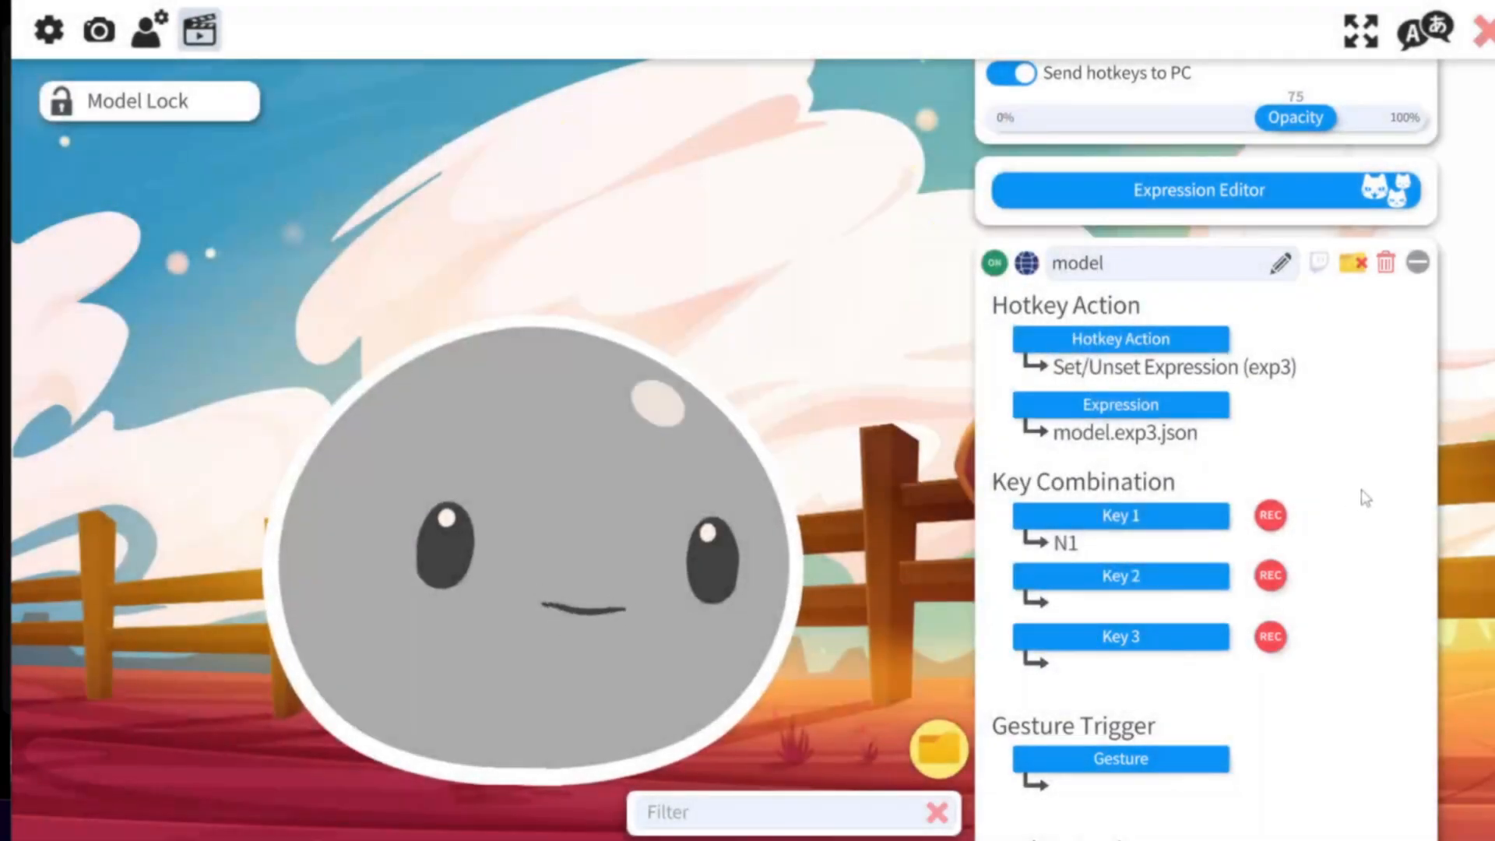
Trigger the hotkey to apply the model expression to the slime, and close the settings.
key(KP_1)
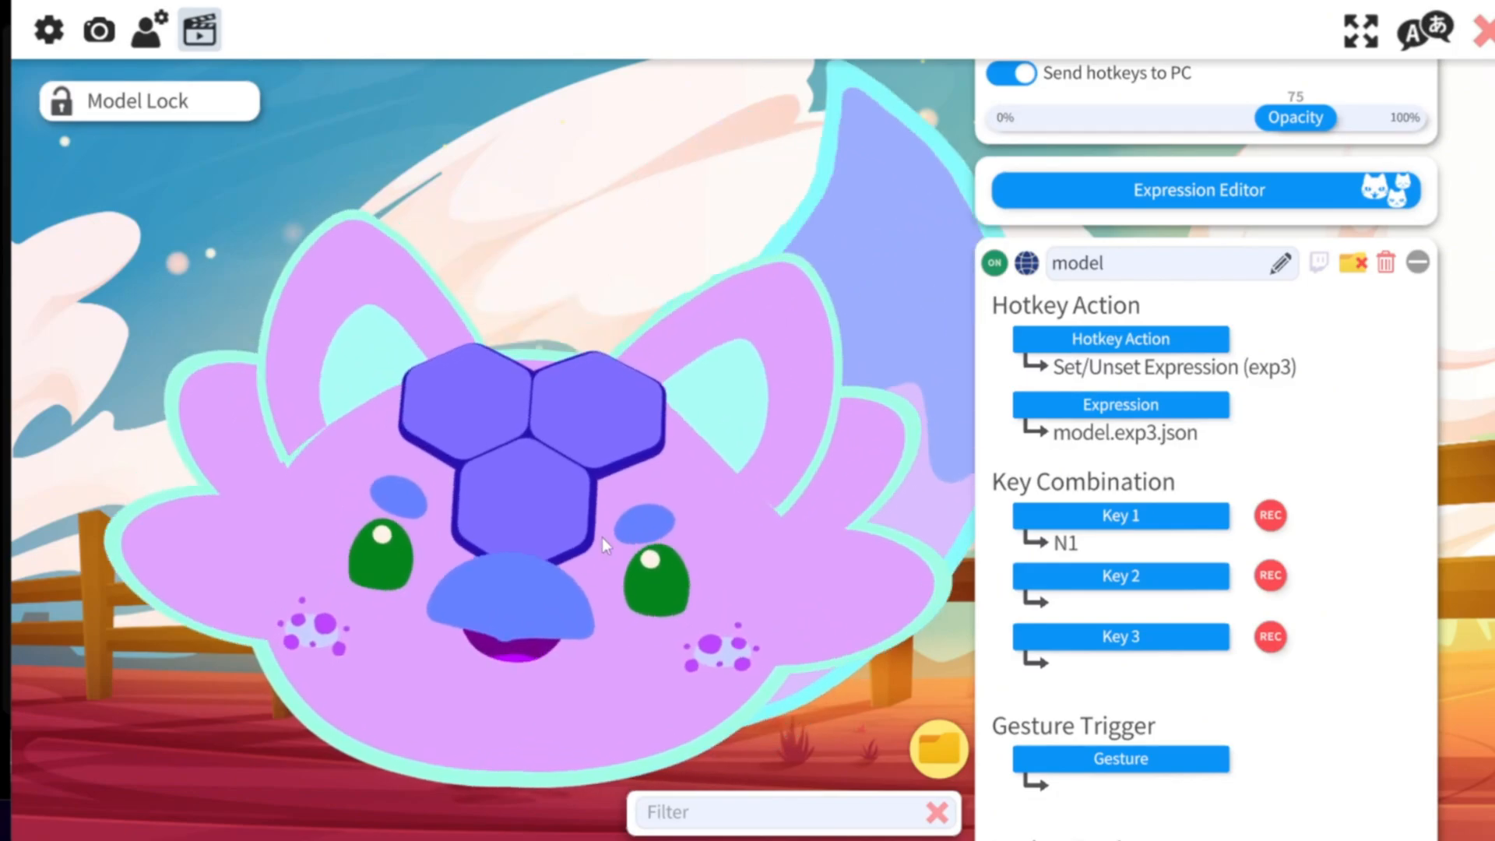
click(1482, 30)
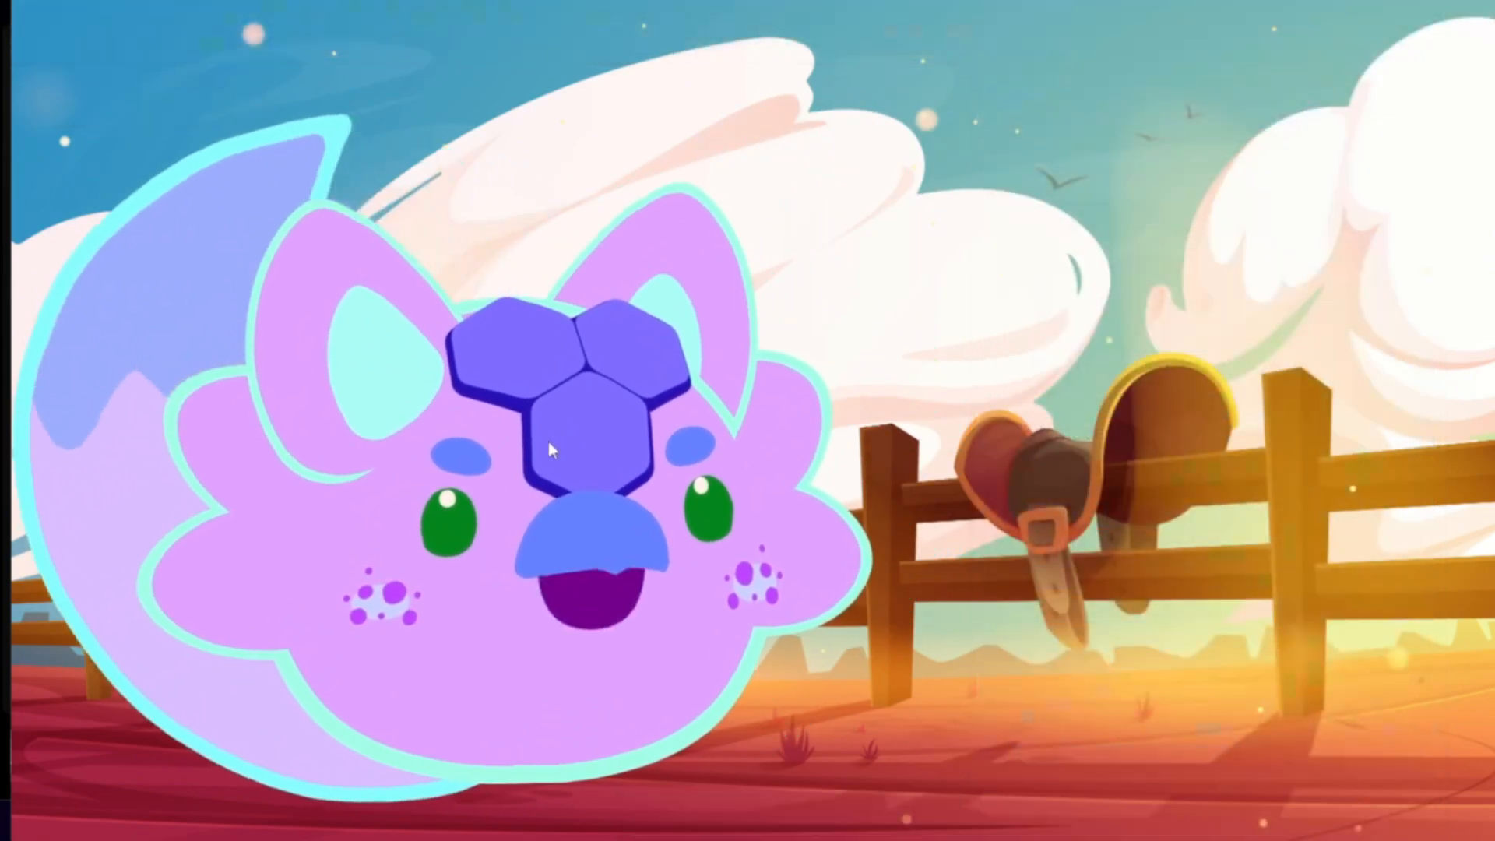